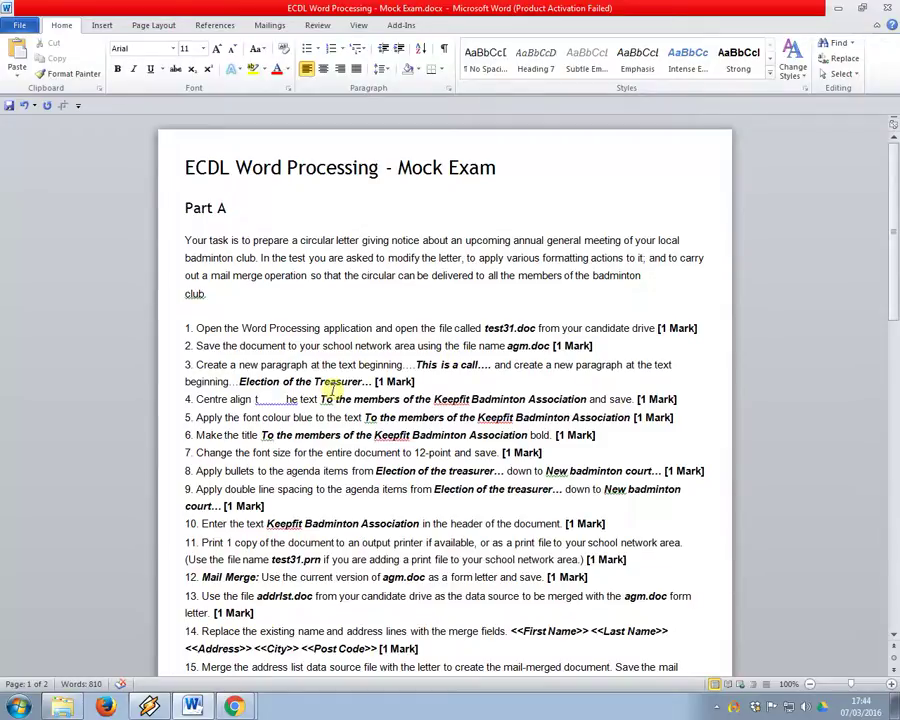
Review the mock exam's title, skim the Part B tasks, and read task 1 of Part A.
double_click(207, 167)
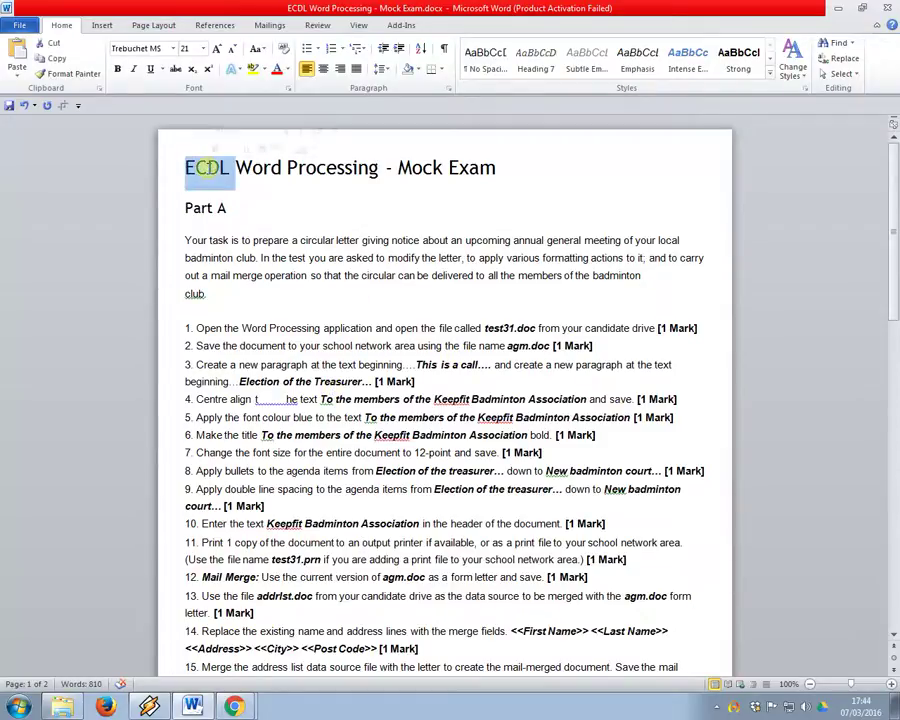
click(305, 168)
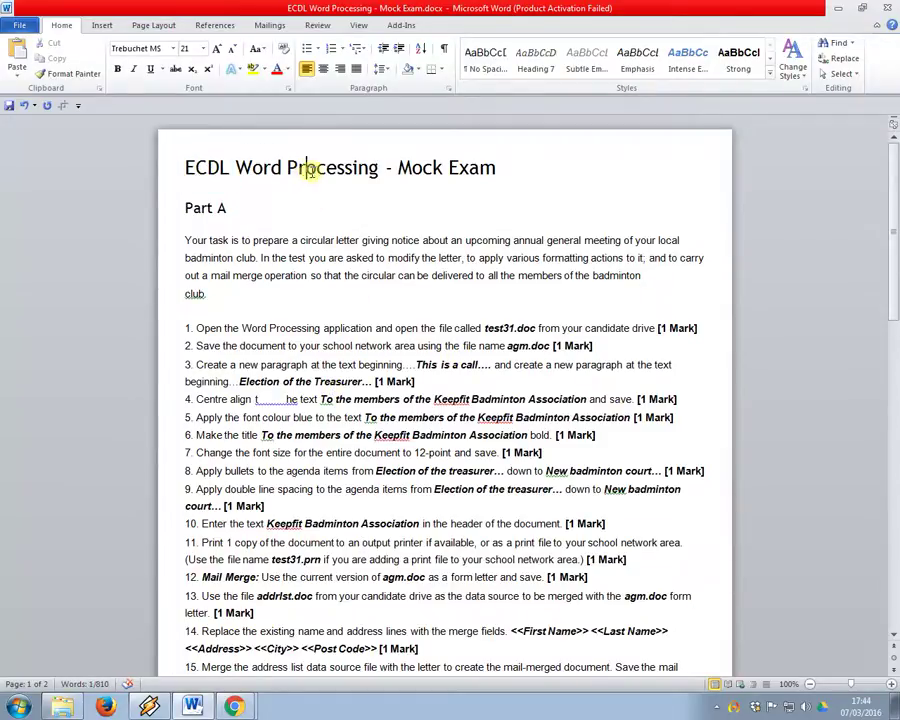
double_click(411, 167)
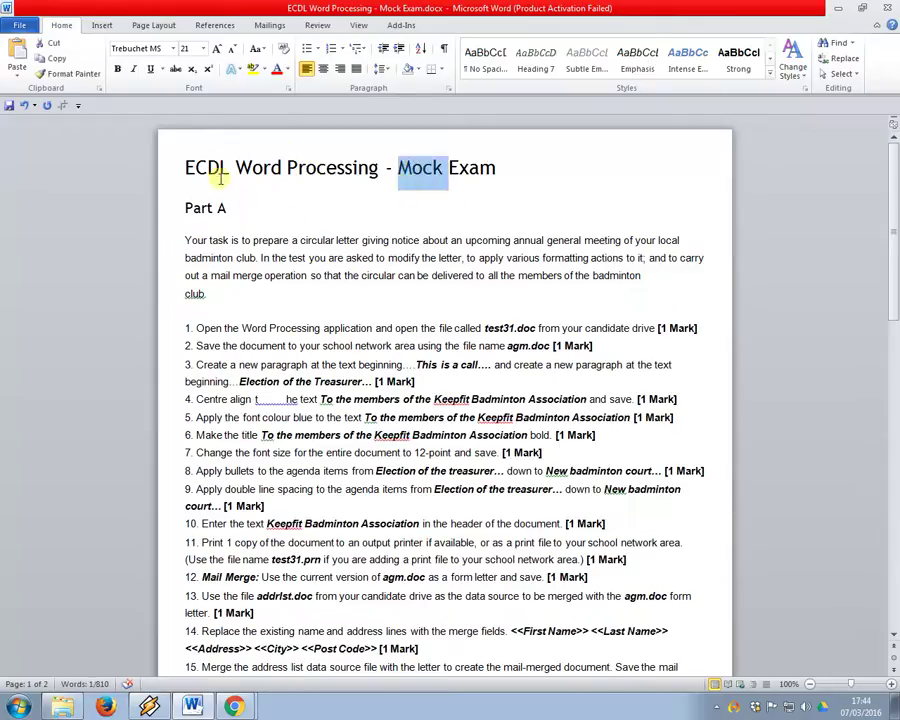
drag(186, 168, 236, 172)
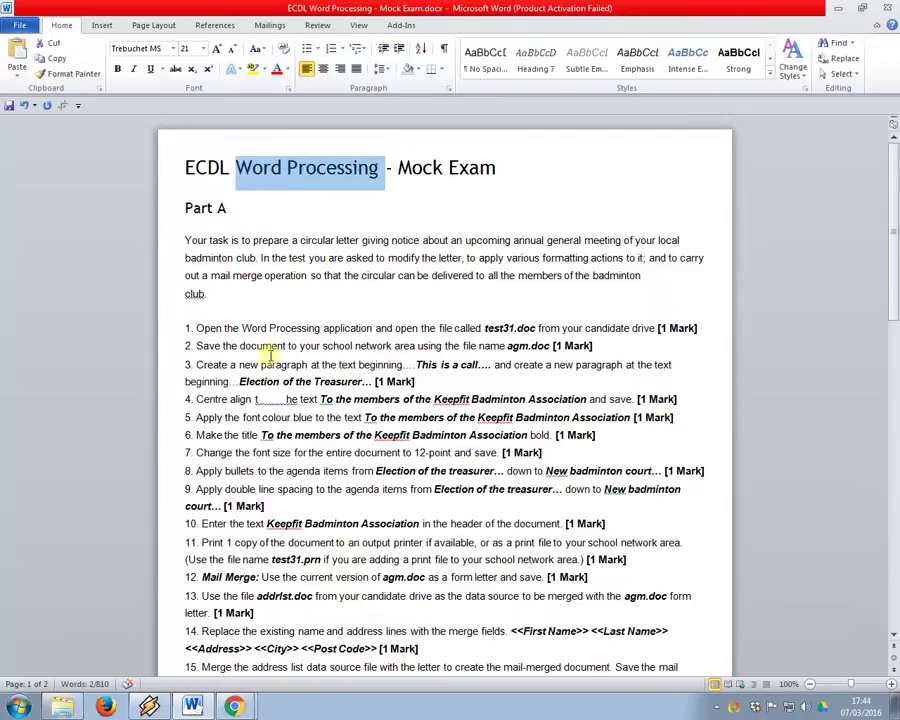
double_click(482, 398)
scroll(414, 340, down, 9)
scroll(408, 371, down, 6)
drag(397, 408, 350, 408)
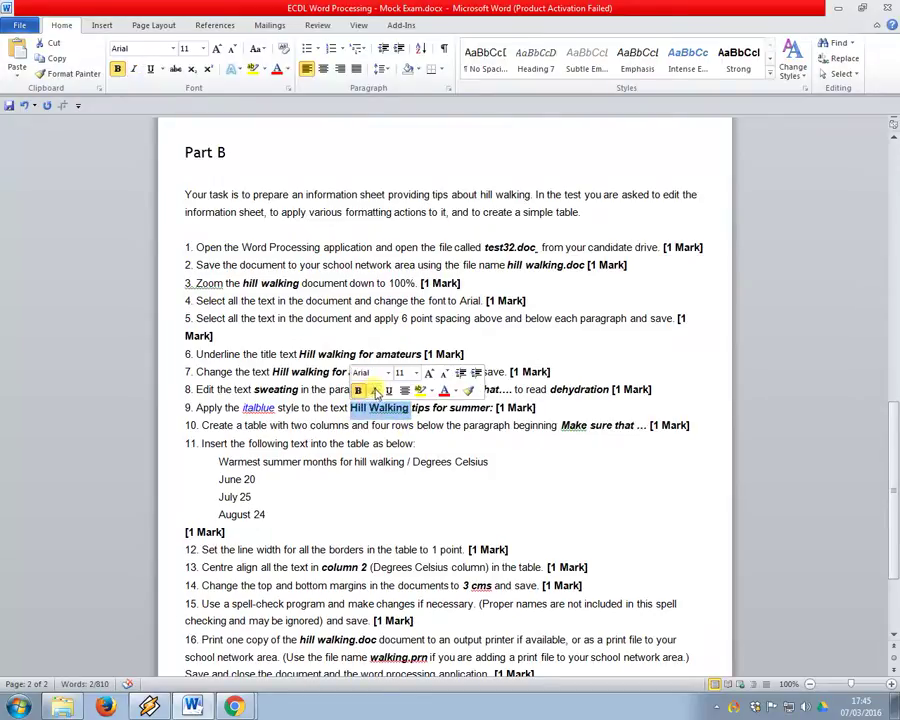
click(374, 391)
scroll(326, 466, up, 15)
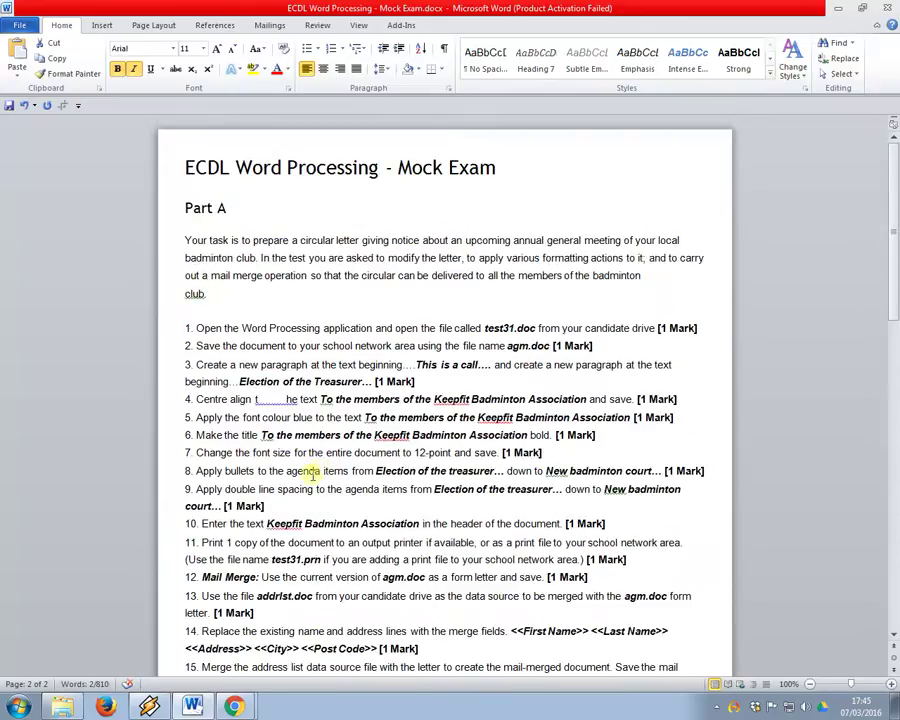
click(394, 290)
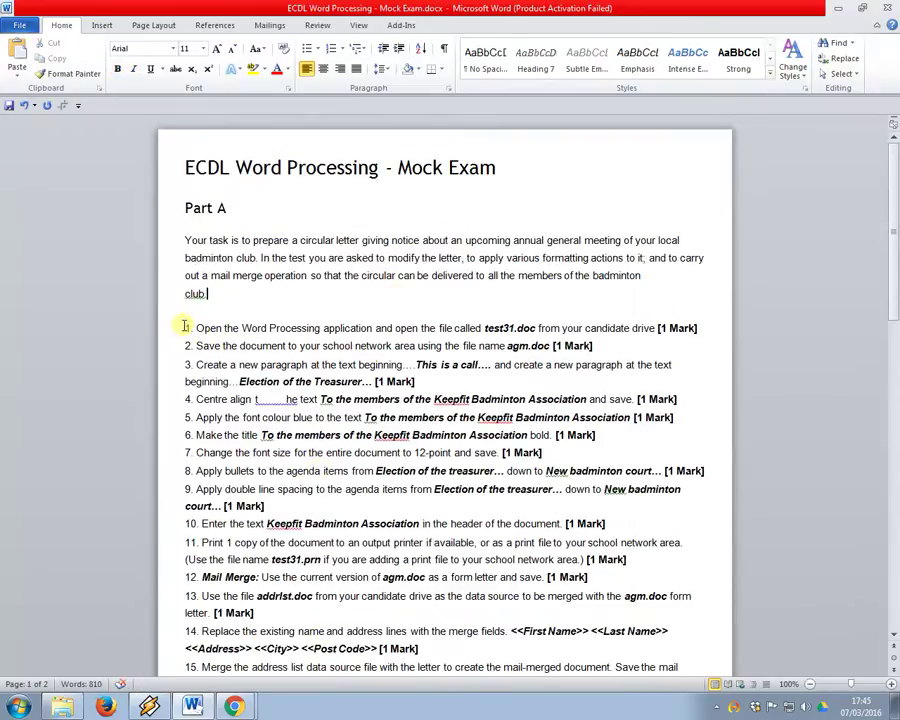
drag(184, 326, 709, 330)
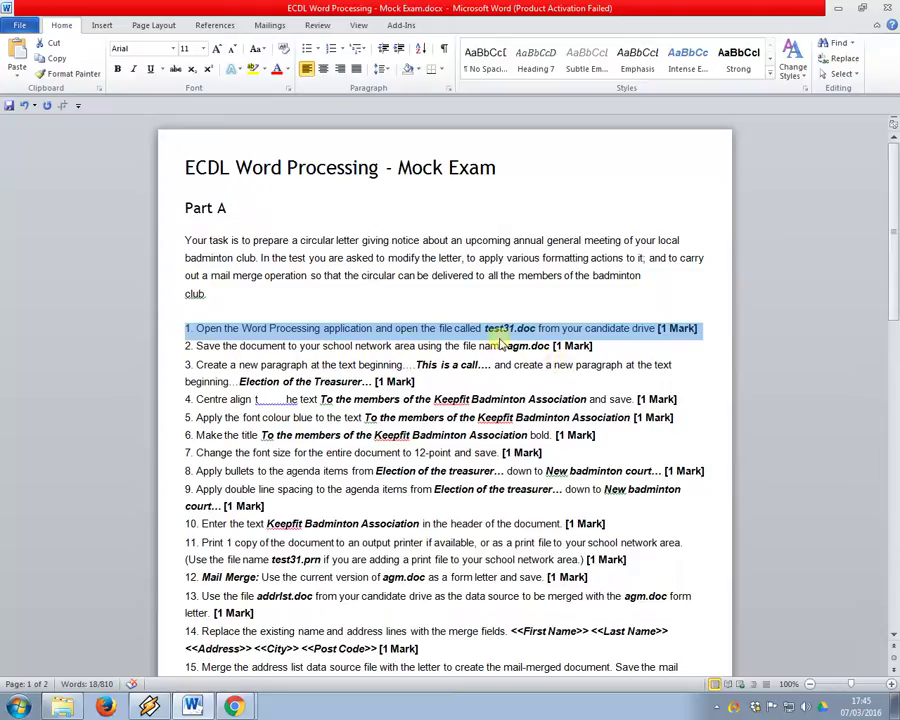
Switch to the Word Mock Exam #1 folder, open test31.doc and enable it for editing.
key(alt+Tab)
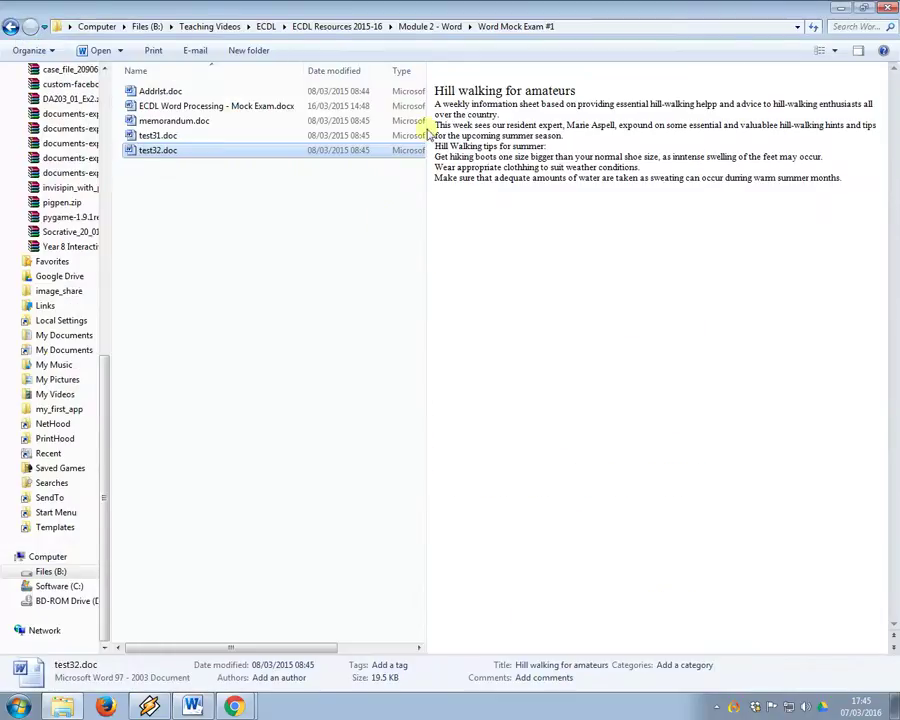
click(168, 137)
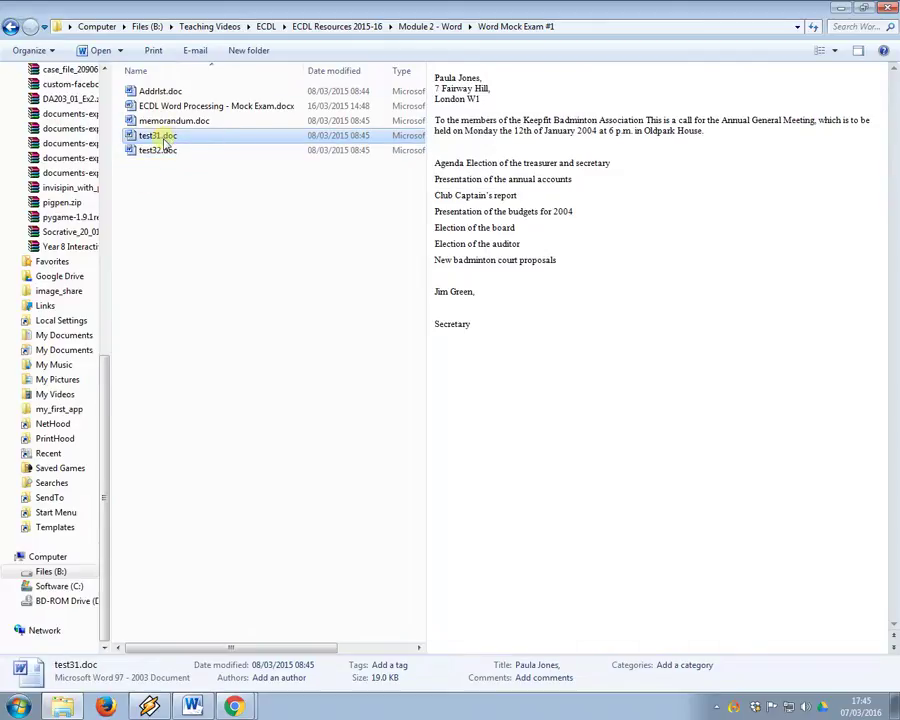
double_click(165, 137)
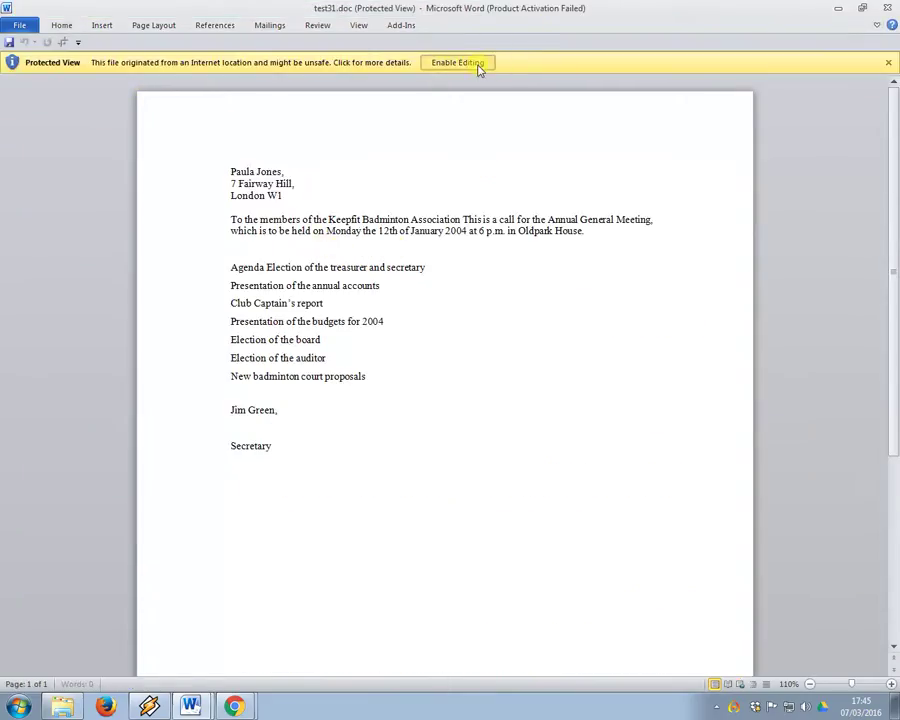
click(459, 62)
Check task 2 in the exam document and save the test31 letter as agm.doc in the same folder.
key(alt+Tab)
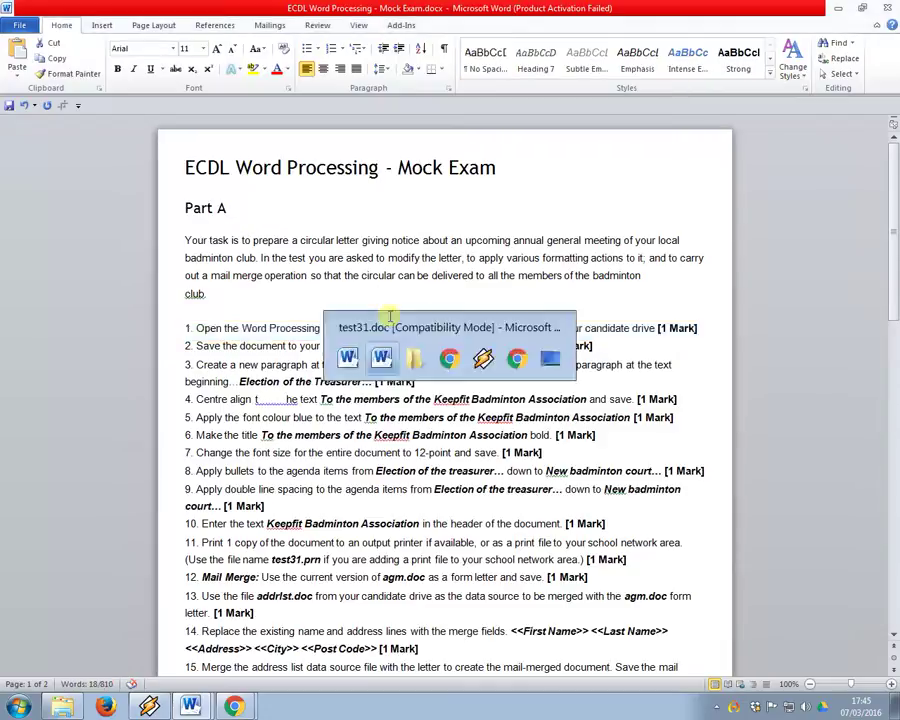
key(alt+Tab)
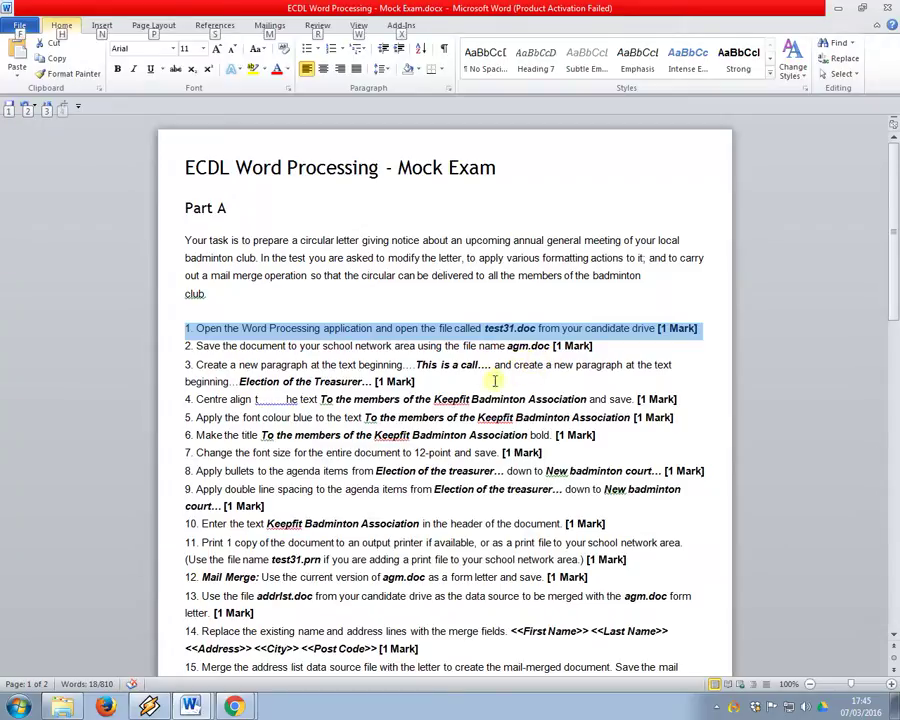
key(alt+Tab)
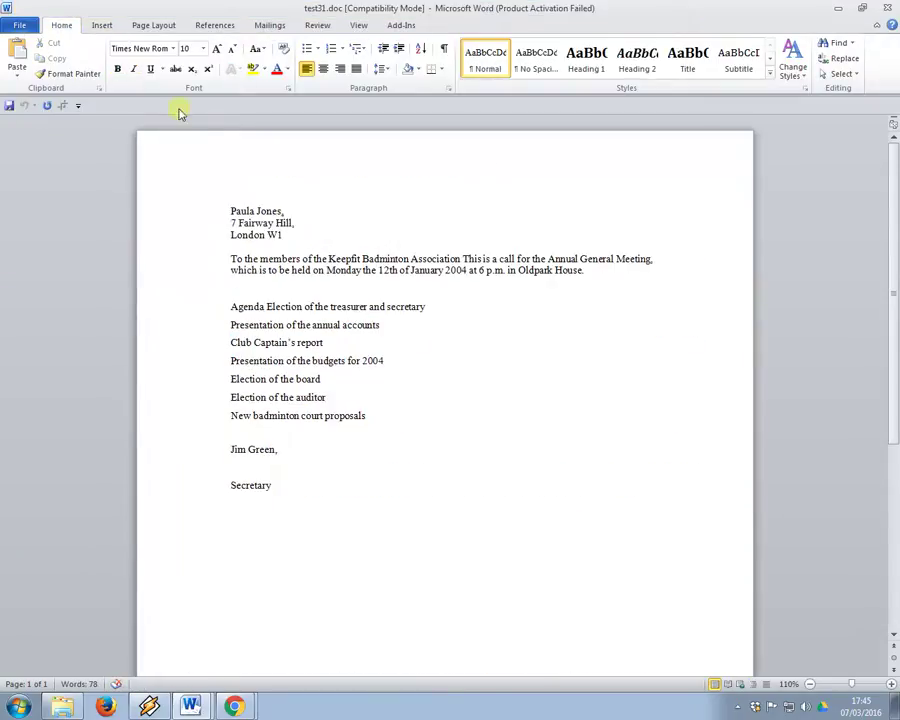
click(19, 25)
click(38, 65)
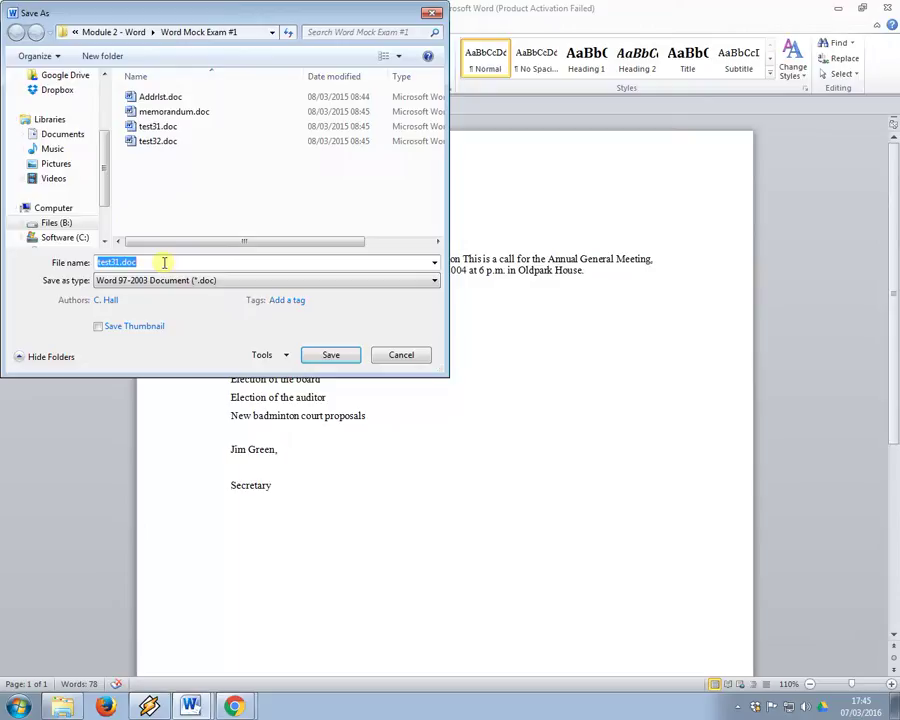
text(agm.doc)
key(Return)
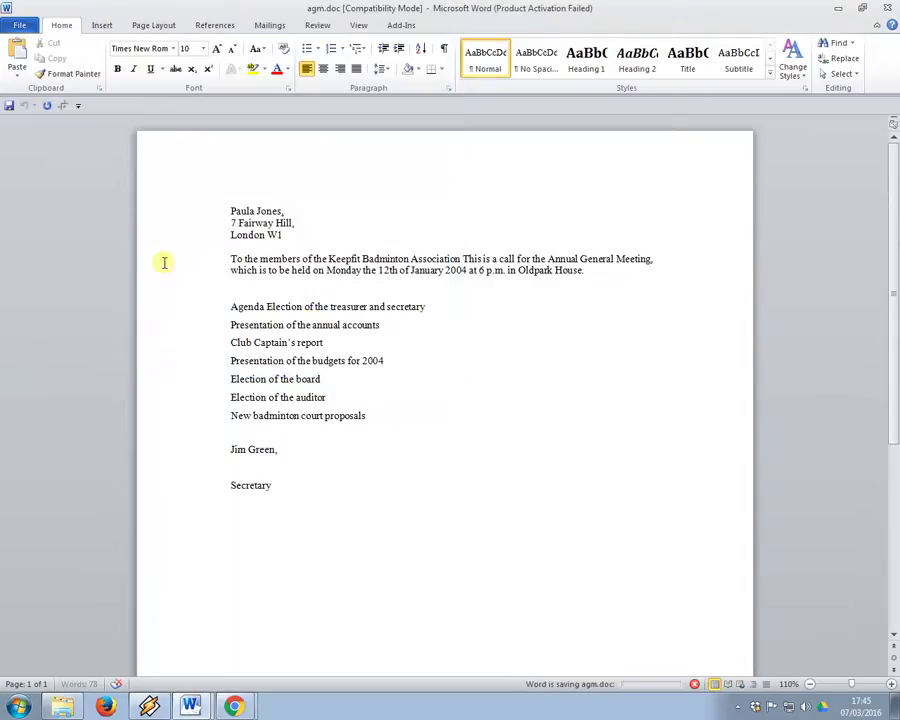
Check task 3 in the exam document and start a new paragraph in the letter at "This is a call".
key(alt+Tab)
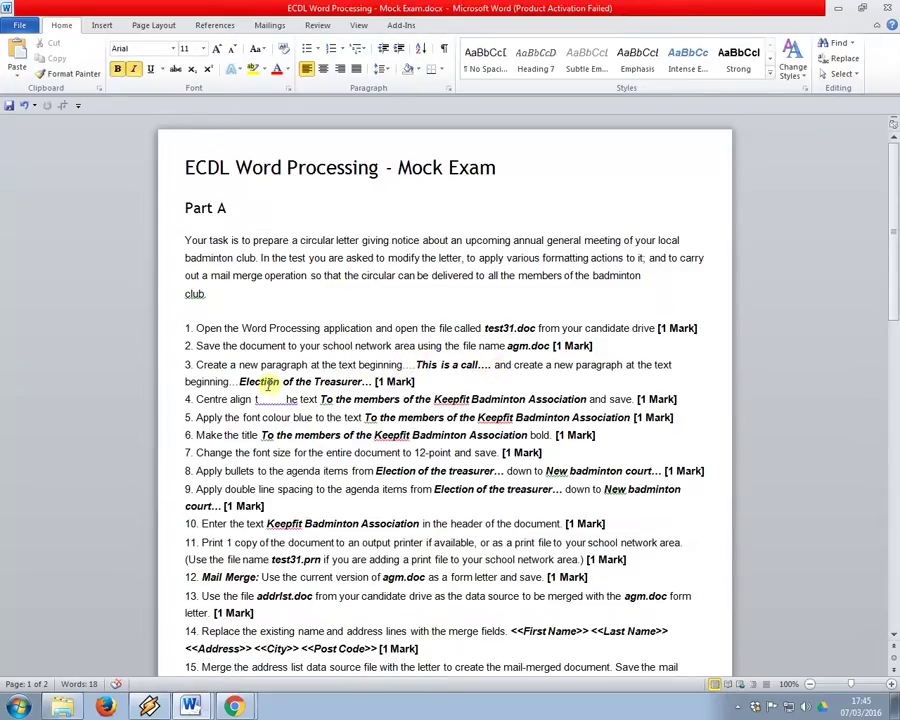
key(alt+Tab)
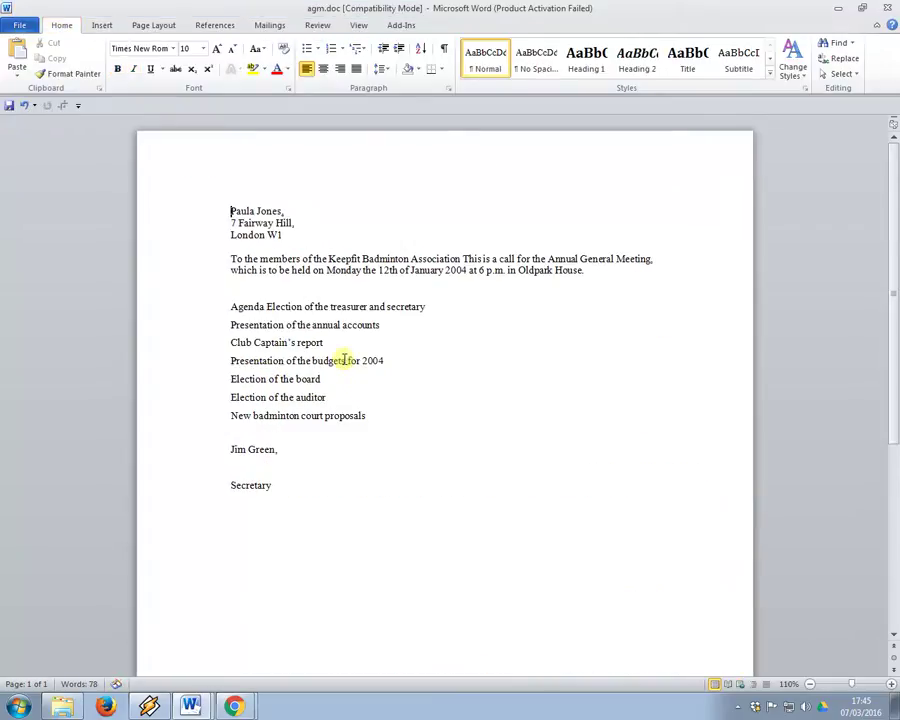
key(Down)
click(463, 260)
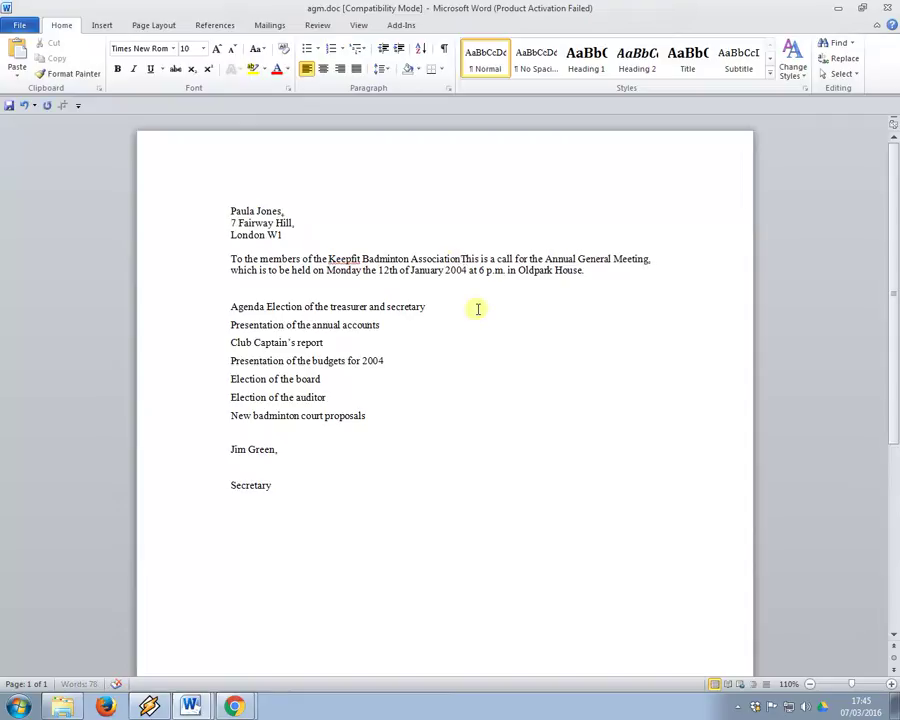
key(Return)
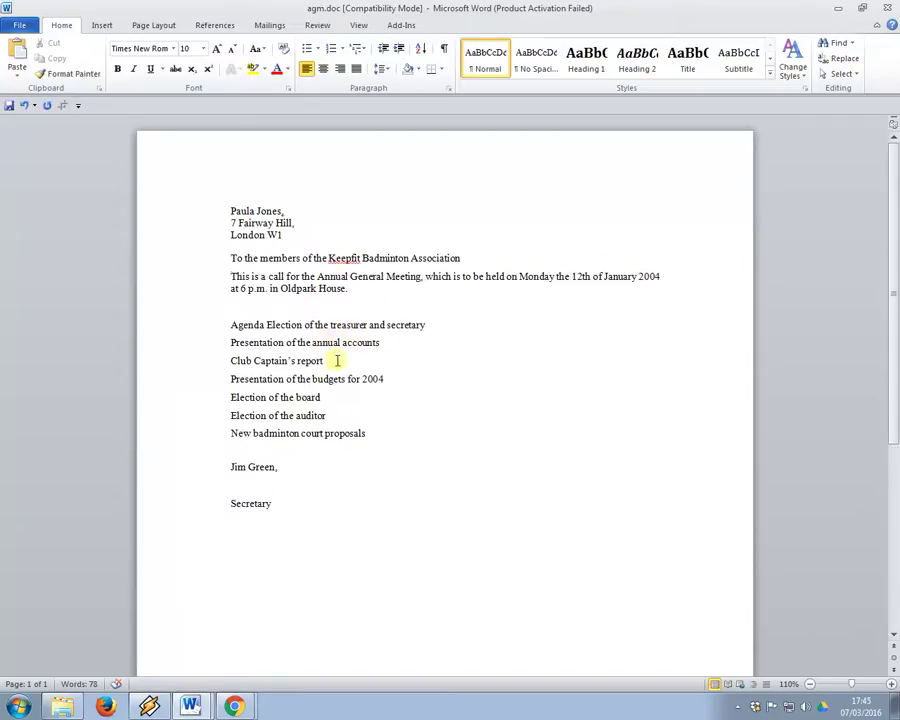
Recheck task 3 in the exam document and start a new paragraph in the letter at "Election of the treasurer".
key(alt+Tab)
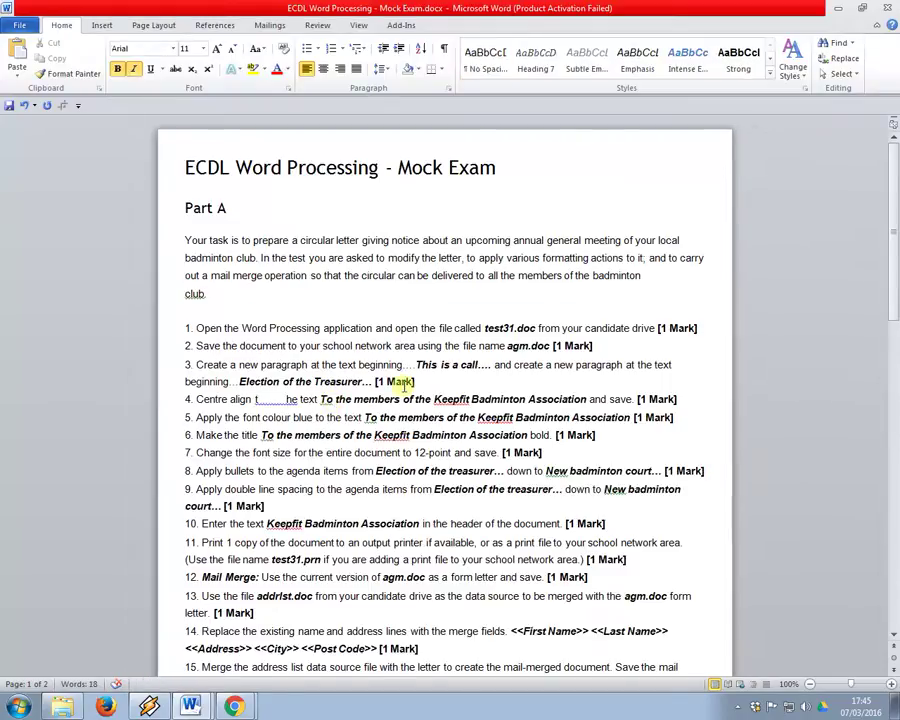
key(alt+Tab)
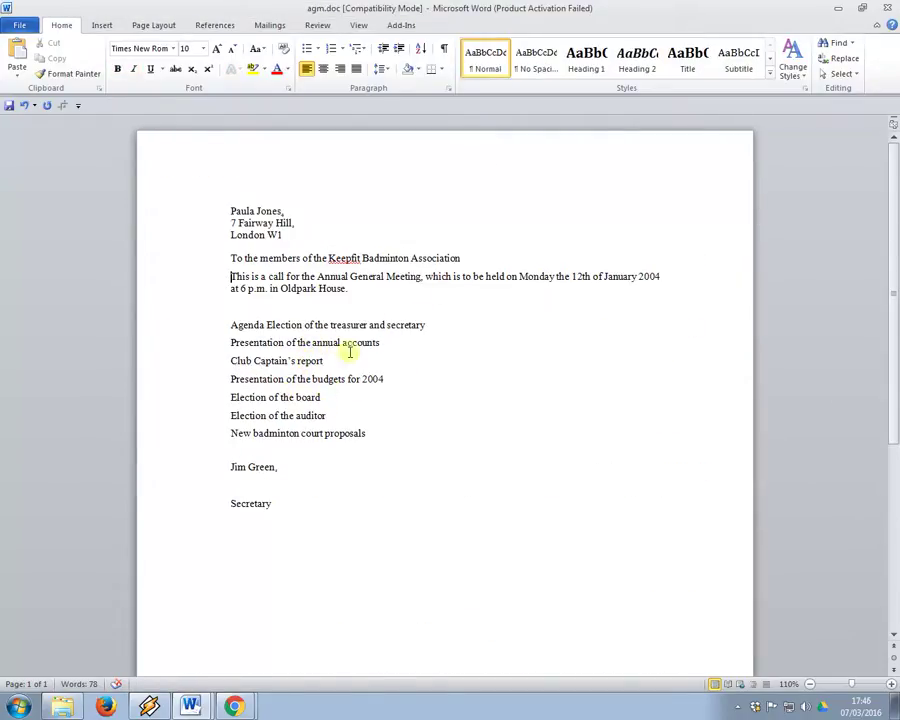
click(266, 325)
key(Return)
Return to the exam document and remove the stray gap inside the word "the" in task 4.
key(alt+Tab)
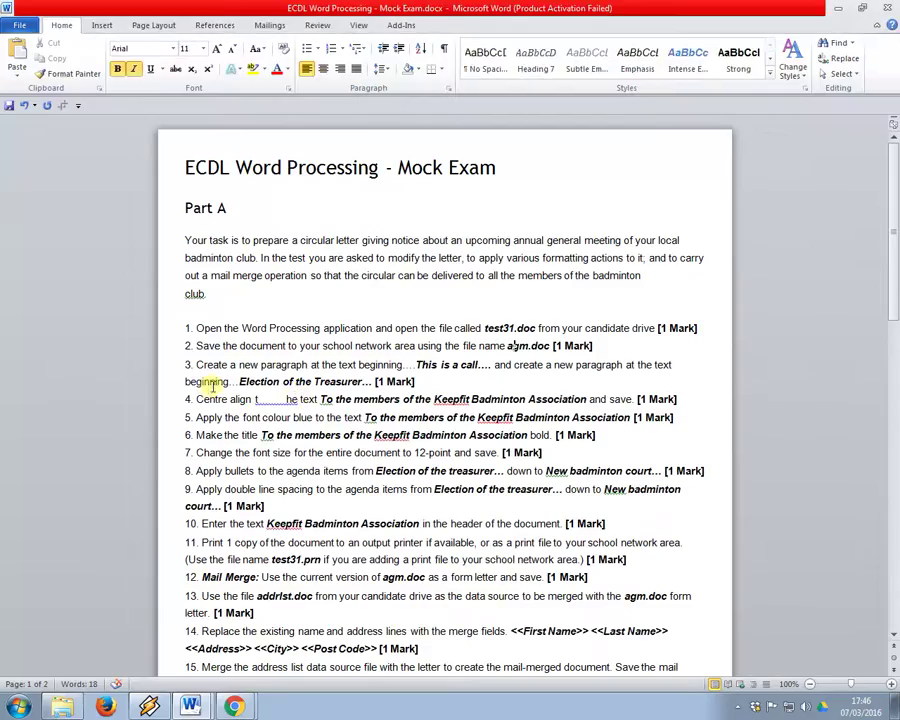
click(159, 408)
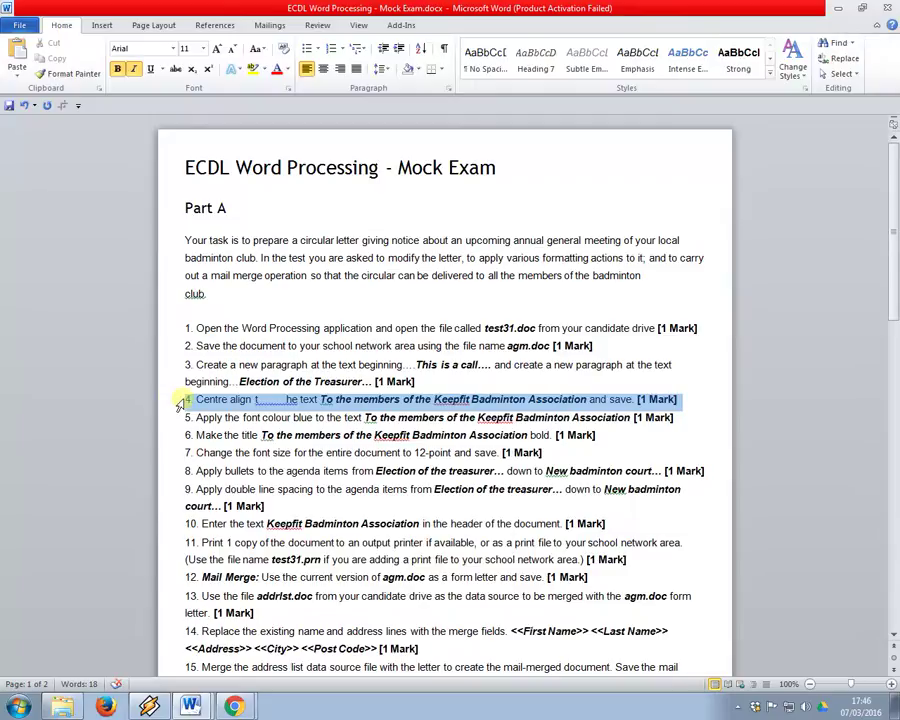
click(298, 398)
key(Delete)
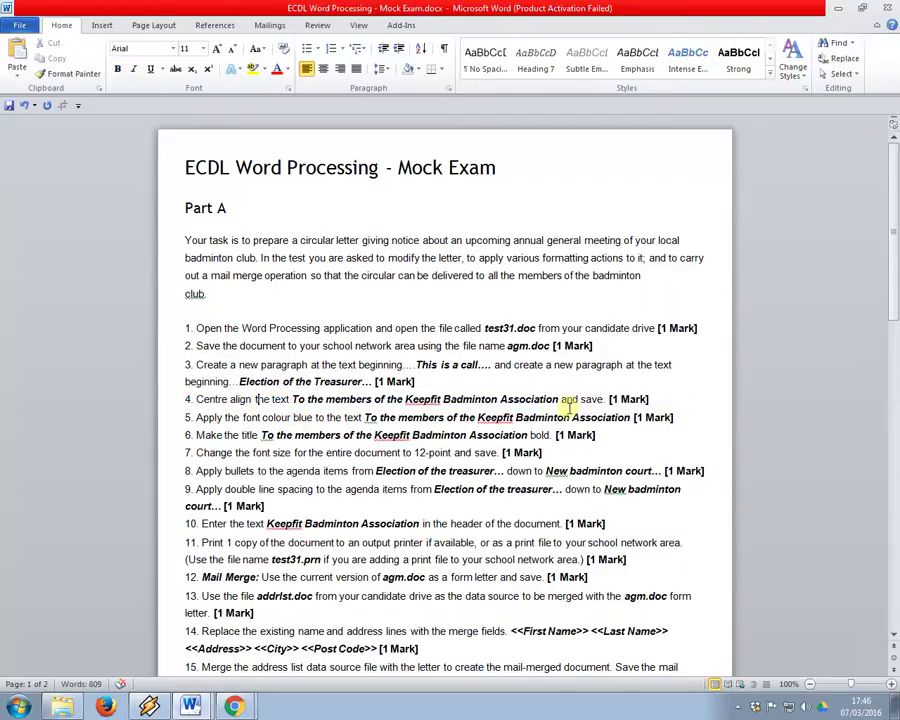
Centre align the line "To the members of the Keepfit Badminton Association" in the agm.doc letter.
key(alt+Tab)
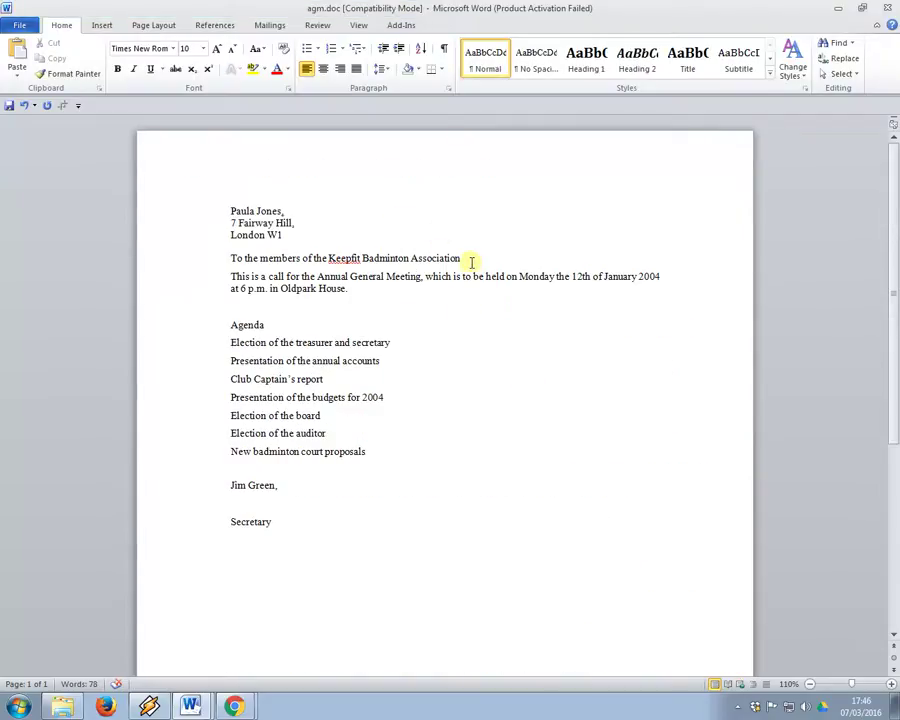
drag(476, 259, 32, 264)
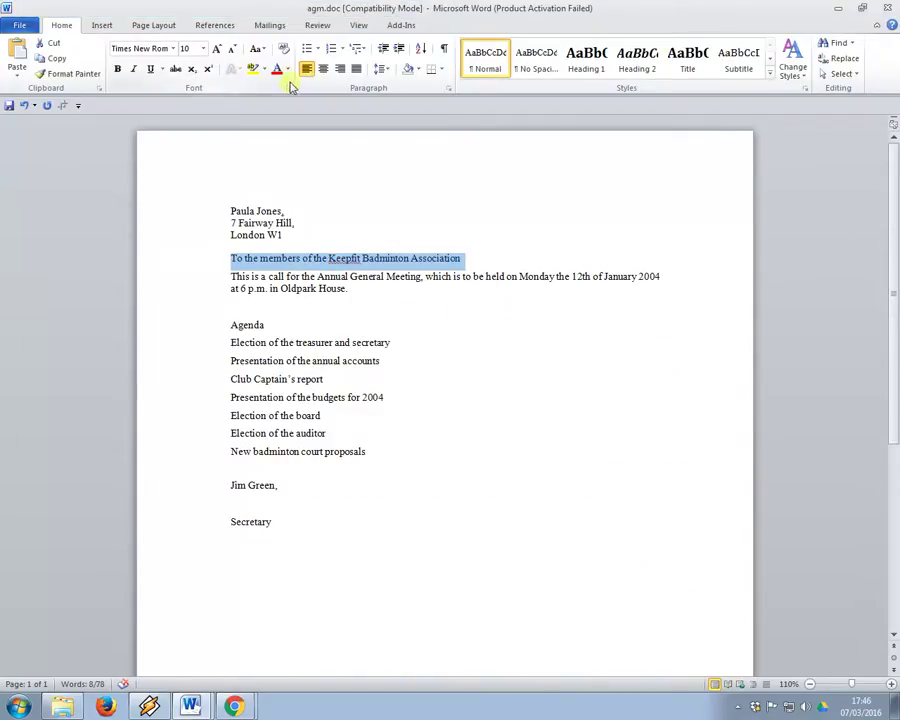
click(323, 68)
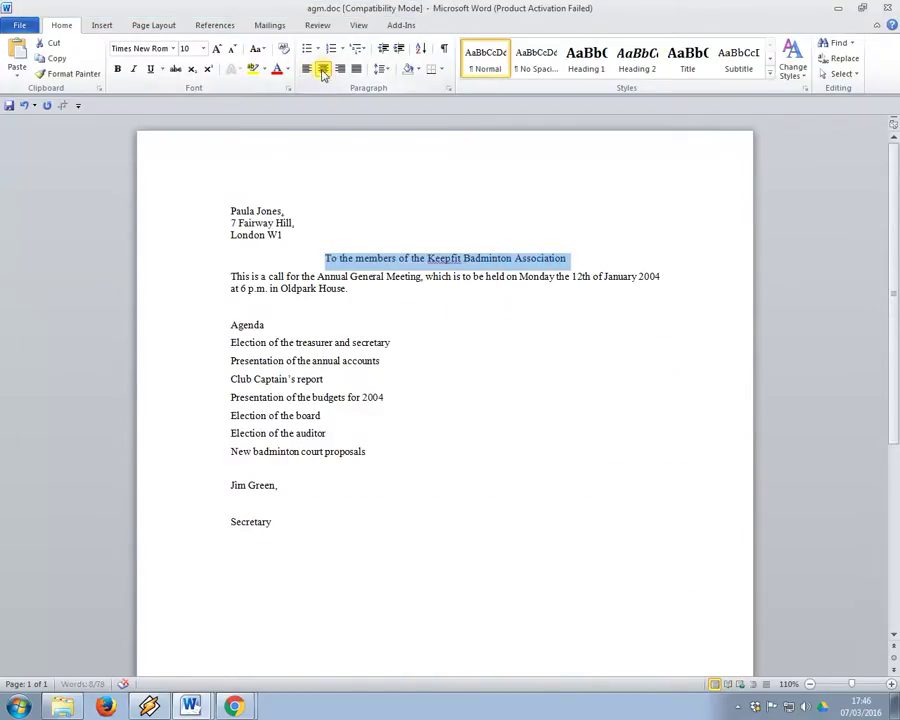
click(394, 284)
Check task 5 in the exam document and apply a blue theme font colour to the letter's centred title line.
key(alt+Tab)
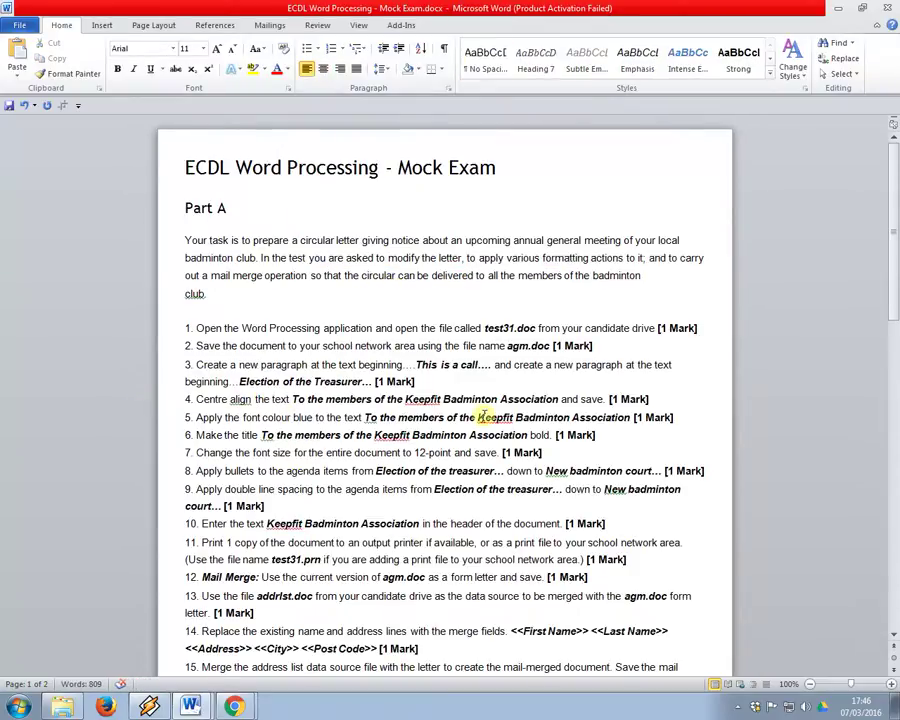
key(alt+Tab)
drag(568, 258, 316, 258)
click(286, 69)
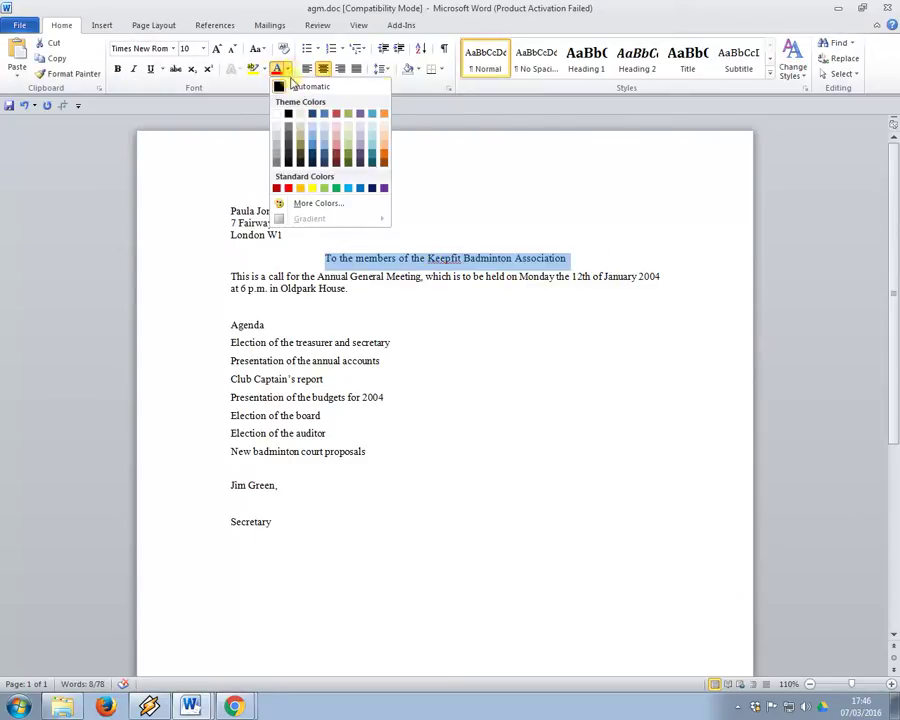
click(312, 113)
click(342, 342)
Check task 6 in the exam document and make the letter's title "To the members of the Keepfit Badminton Association" bold.
key(alt+Tab)
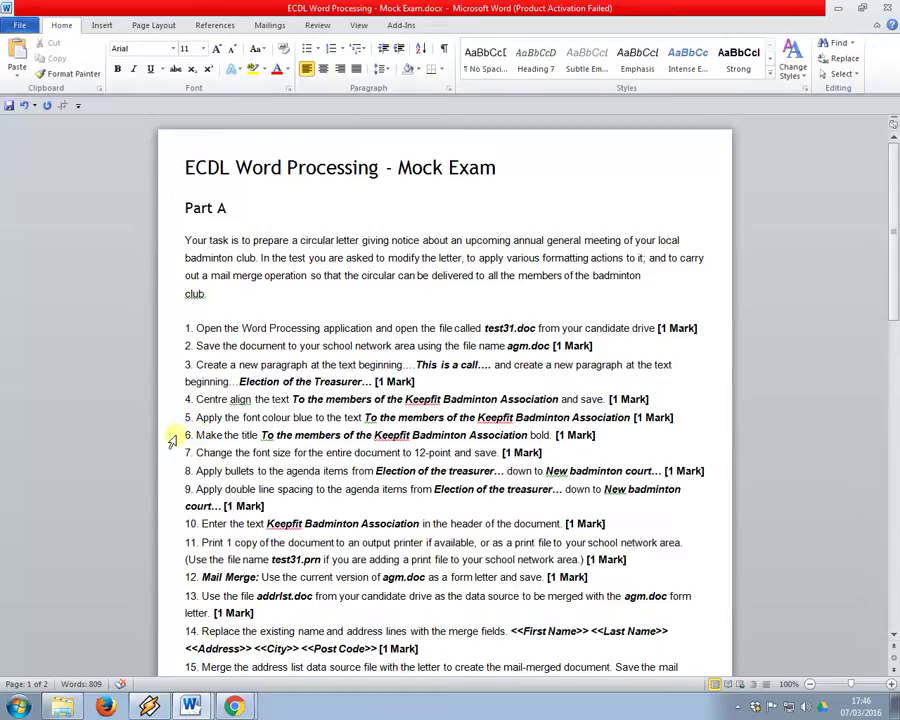
key(alt+Tab)
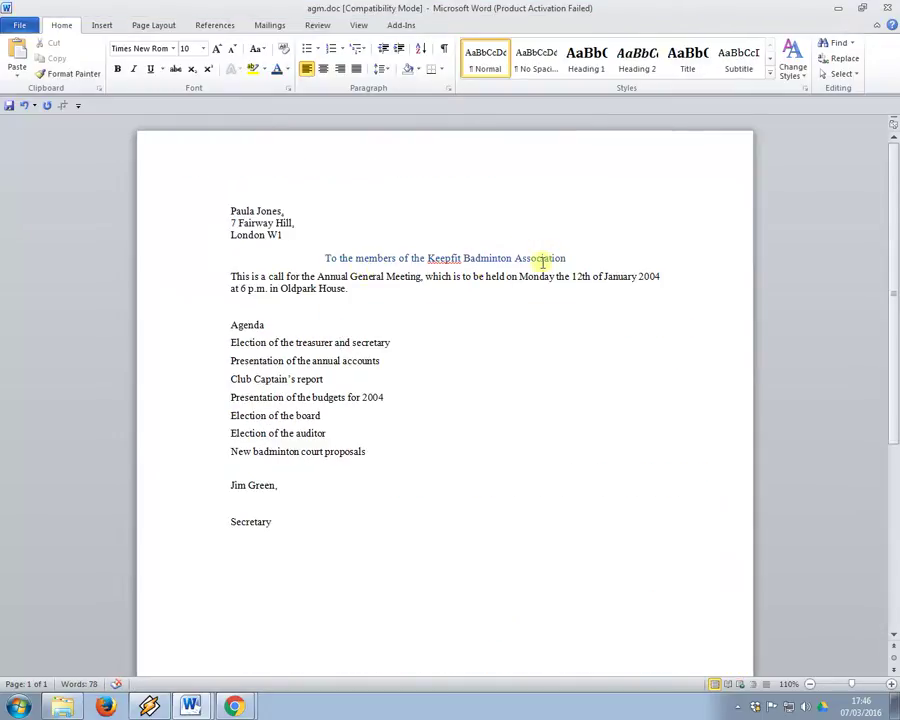
drag(593, 259, 321, 259)
key(ctrl+b)
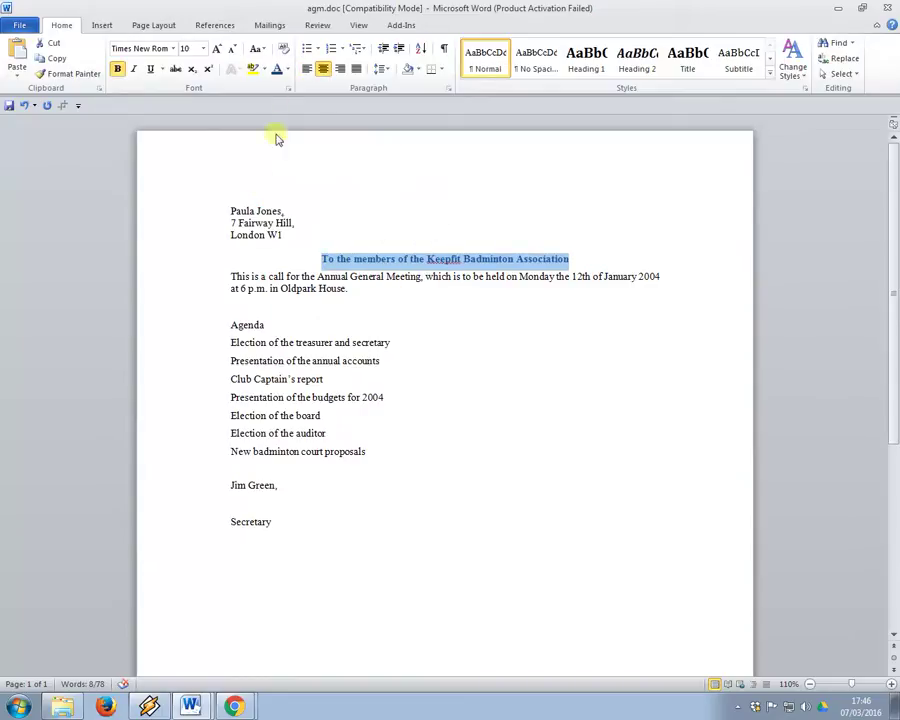
Check task 7 in the exam document and set the font size of the entire agm.doc letter to 12.
key(alt+Tab)
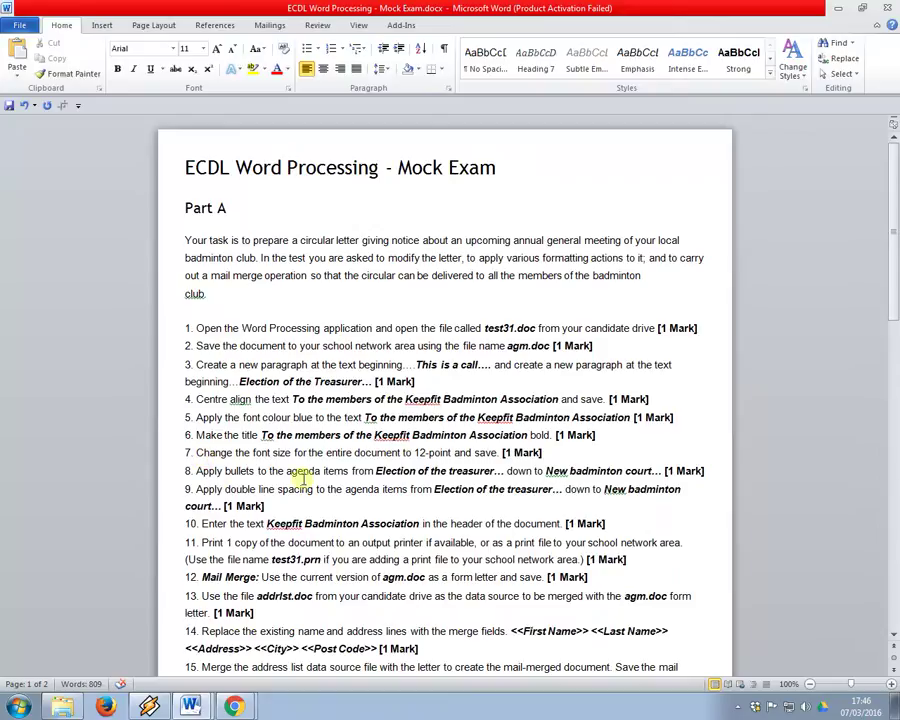
key(alt+Tab)
click(368, 324)
key(ctrl+a)
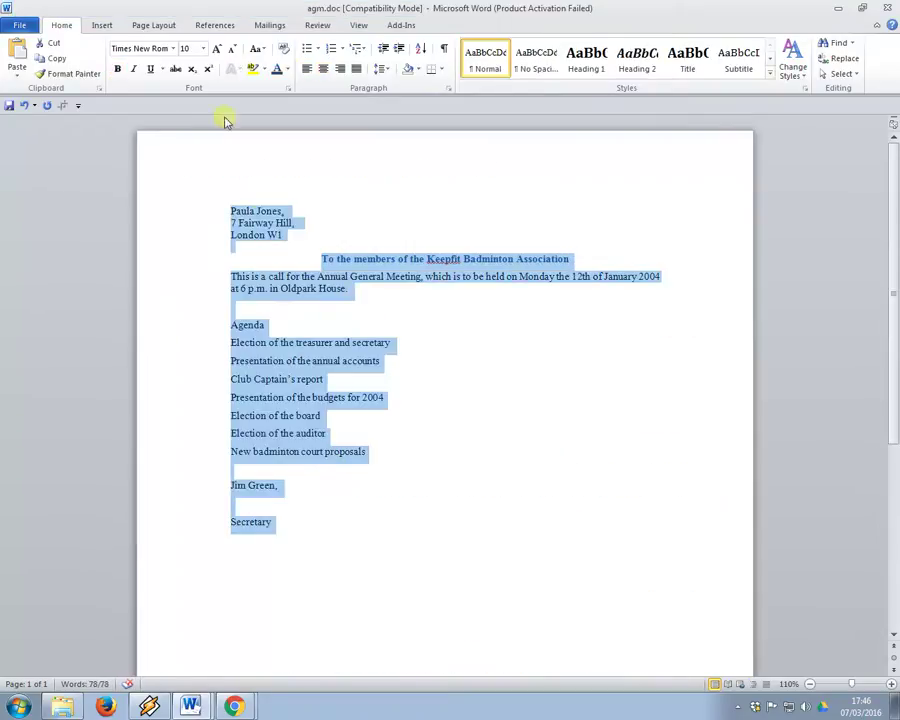
click(201, 49)
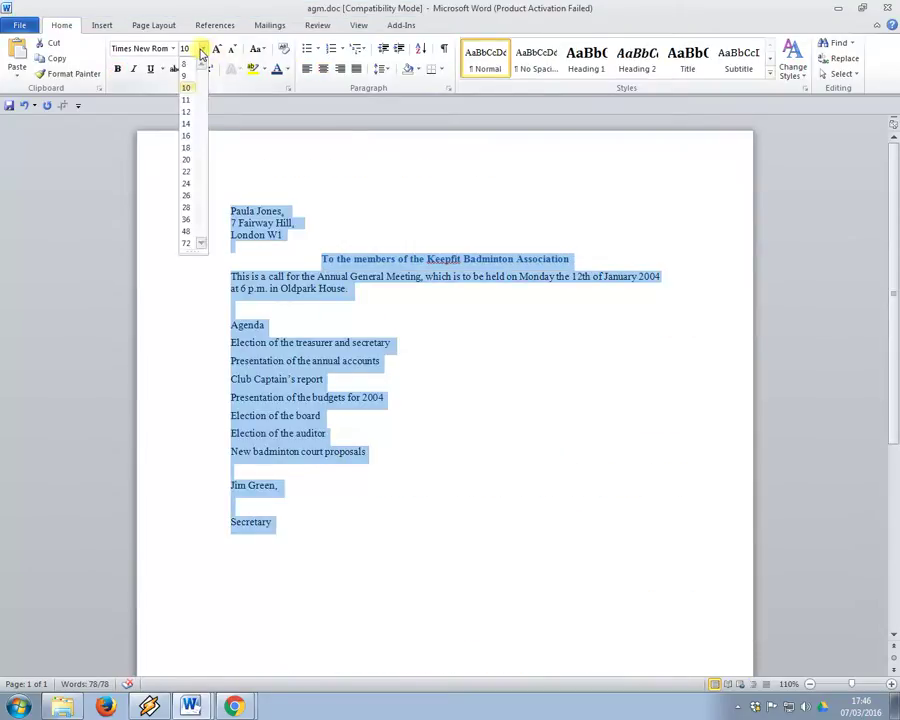
click(186, 111)
click(340, 368)
Check task 8 in the exam document and apply bullets to the agenda items from "Election of the treasurer" to "New badminton court proposals".
key(alt+Tab)
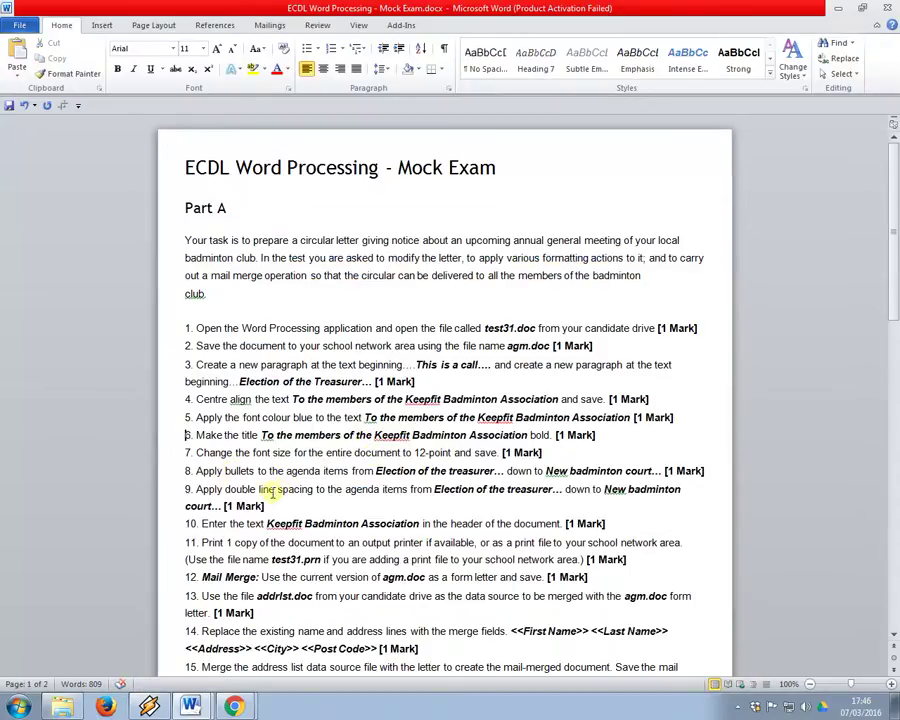
key(alt+Tab)
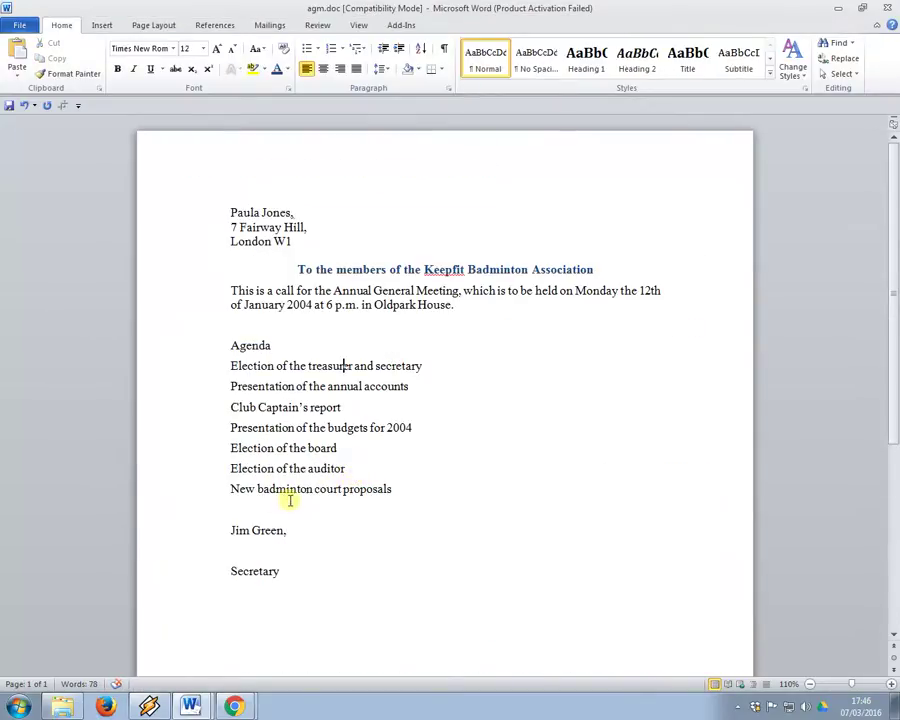
drag(418, 484, 221, 366)
key(alt+Tab)
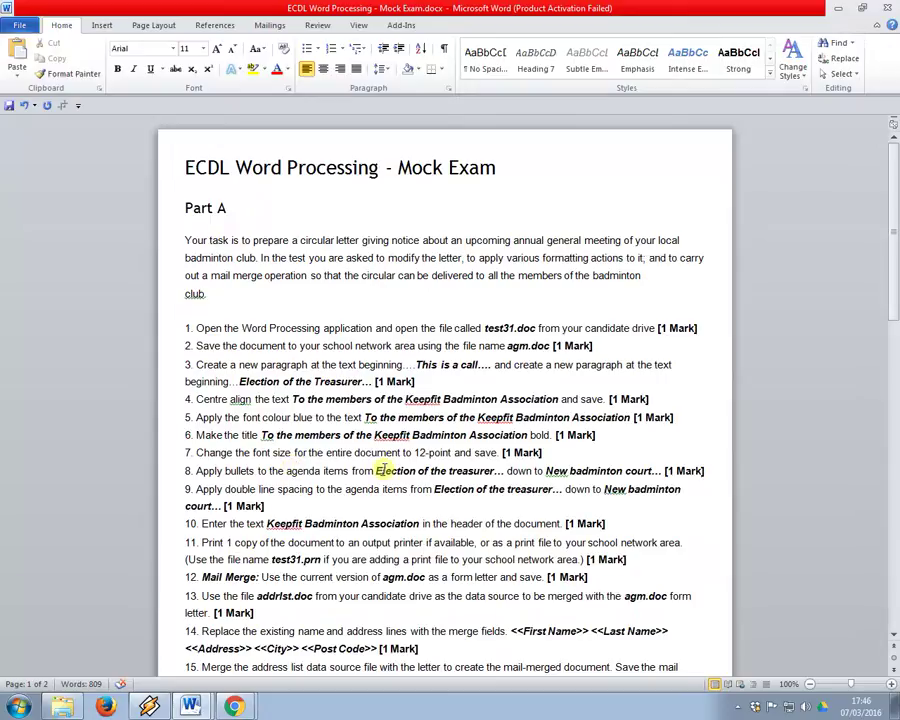
key(alt+Tab)
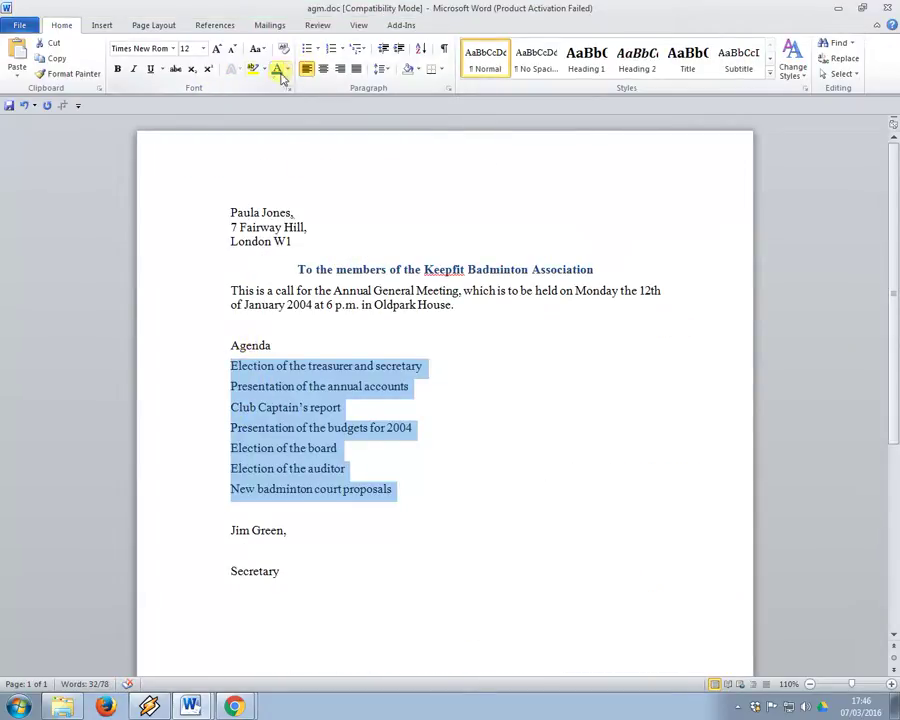
click(307, 55)
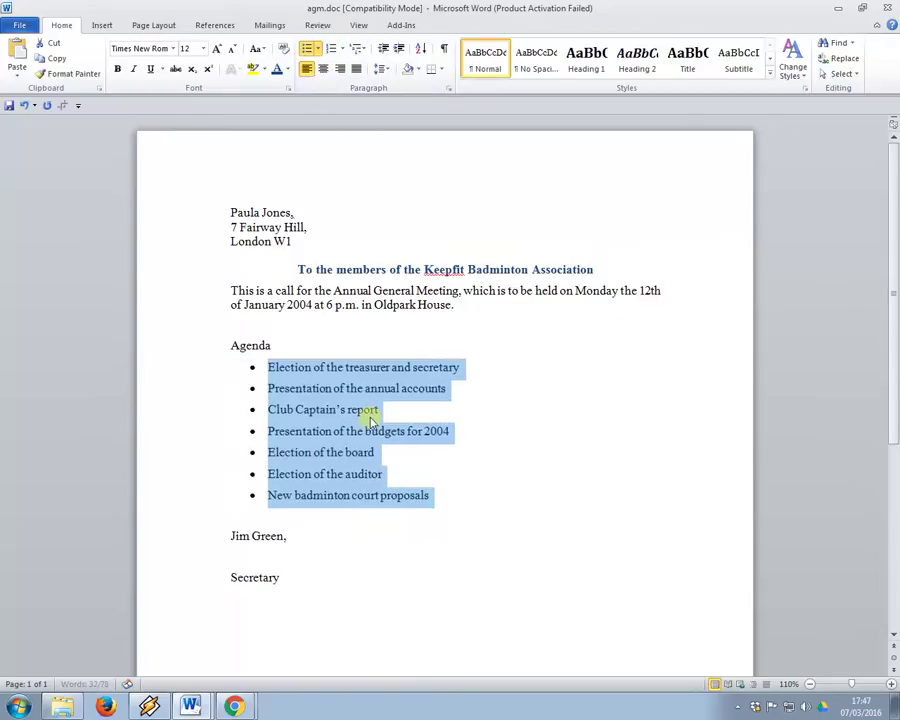
click(364, 407)
Check task 9 in the exam document and set the line spacing of the letter's bulleted agenda items to 2.0.
key(alt+Tab)
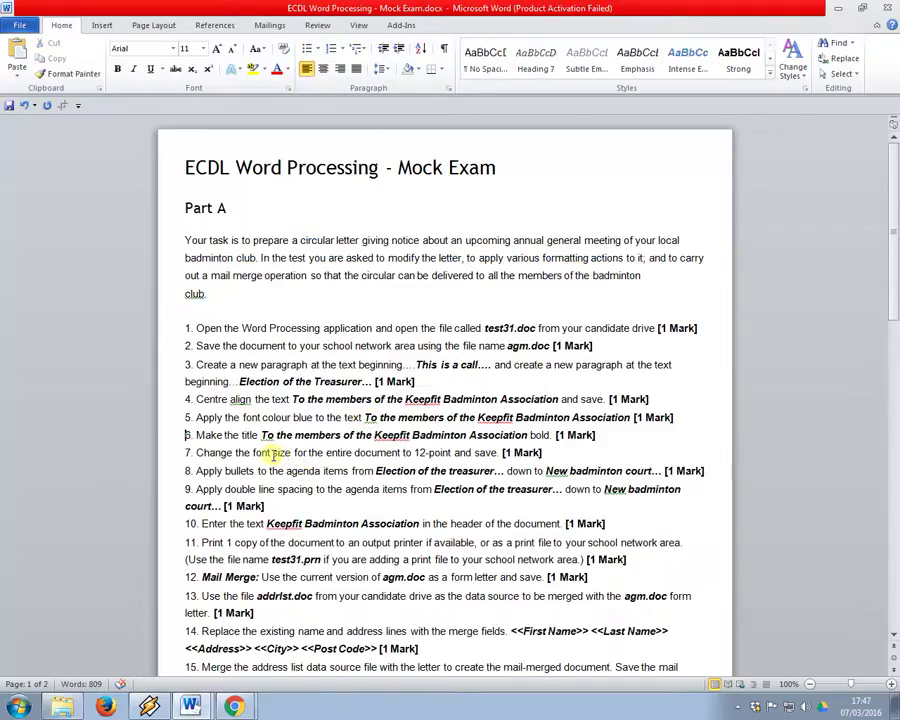
scroll(255, 468, down, 1)
drag(313, 456, 196, 456)
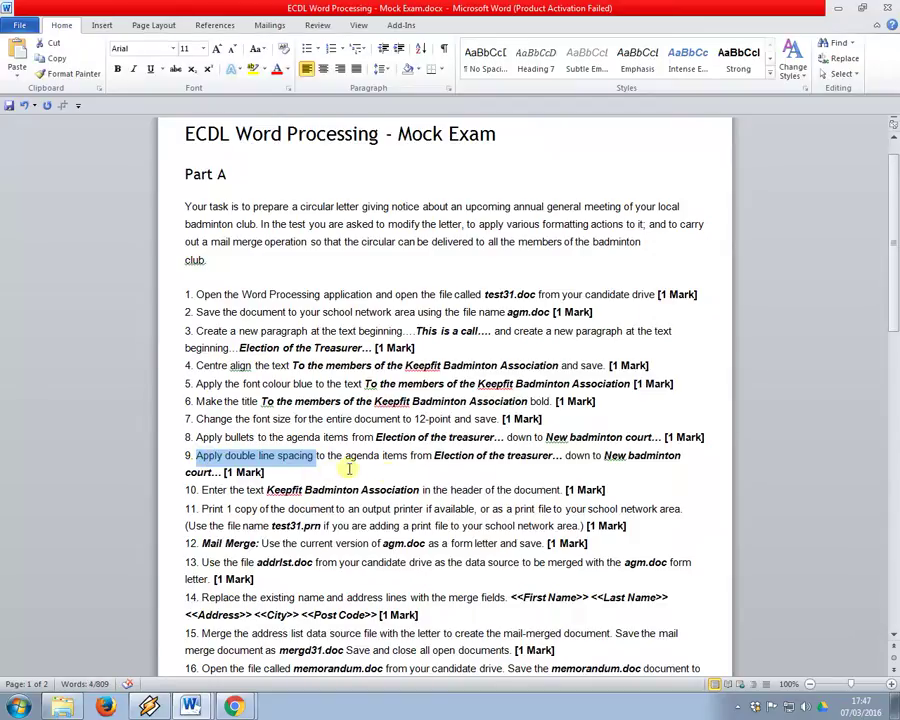
key(alt+Tab)
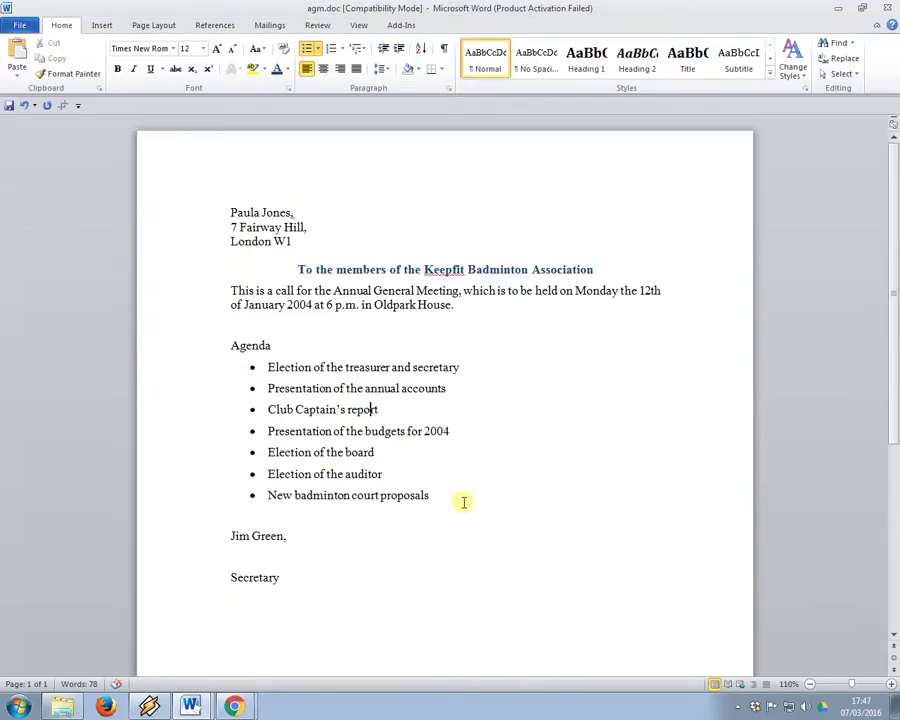
drag(462, 498, 251, 370)
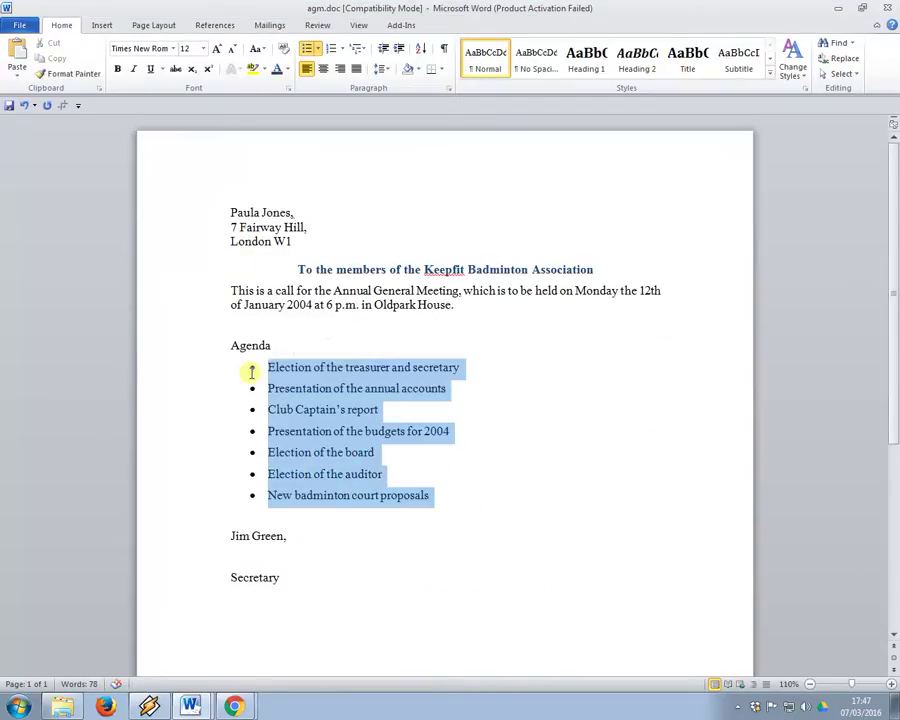
click(381, 78)
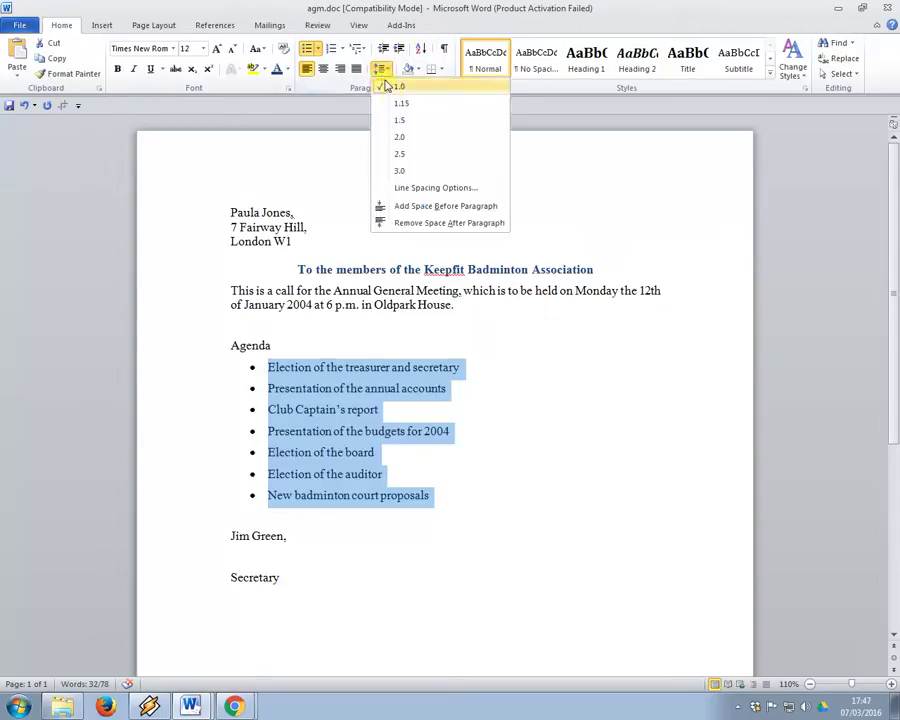
click(408, 141)
Return to the exam document and copy the text "Keepfit Badminton Association" from task 10.
key(alt+Tab)
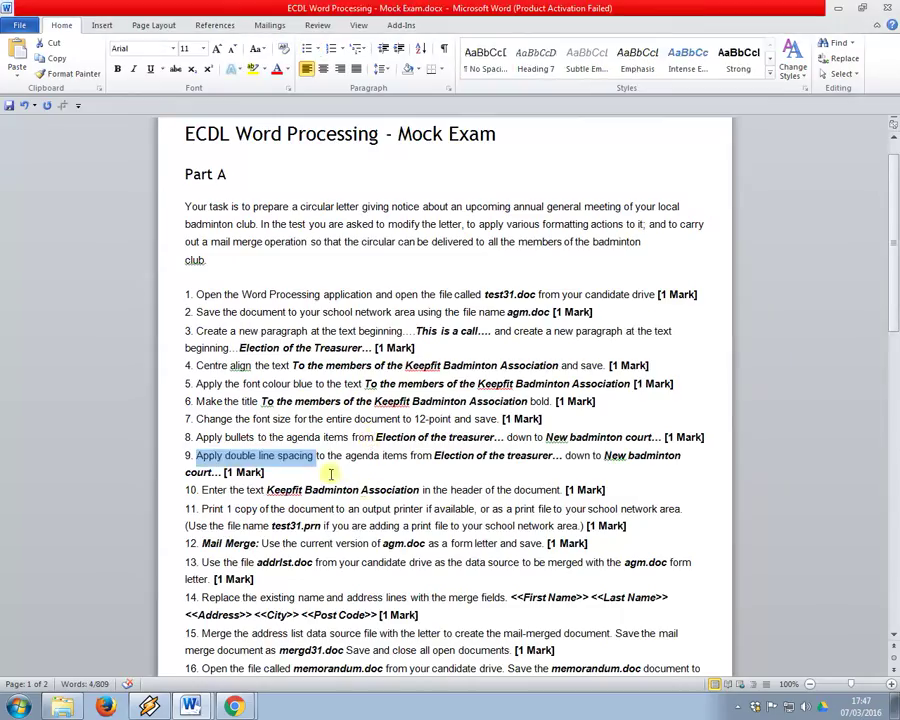
click(366, 489)
scroll(366, 489, down, 1)
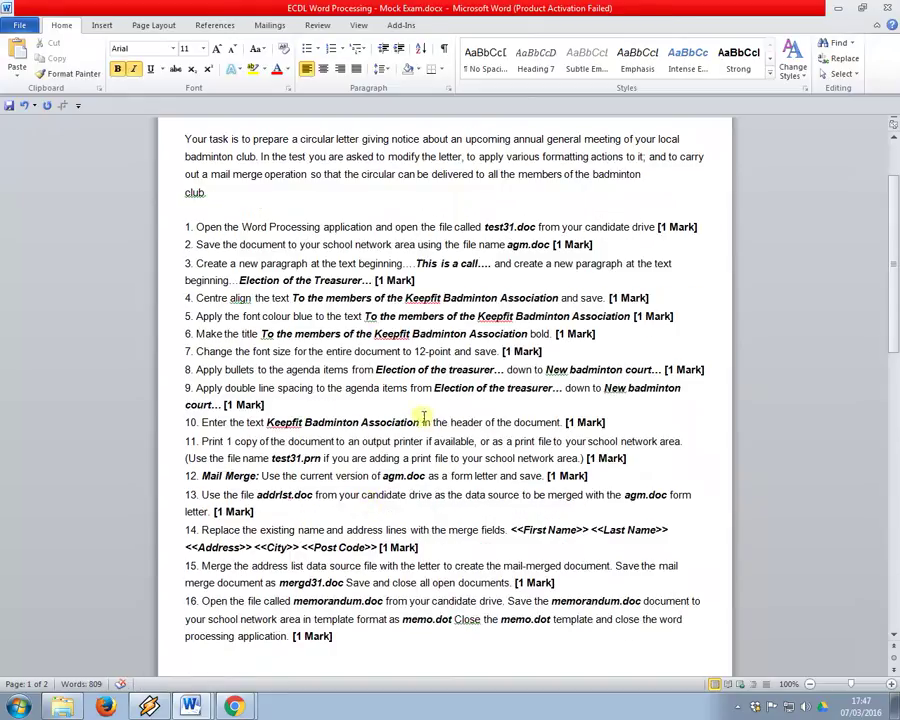
drag(419, 422, 270, 422)
key(ctrl+c)
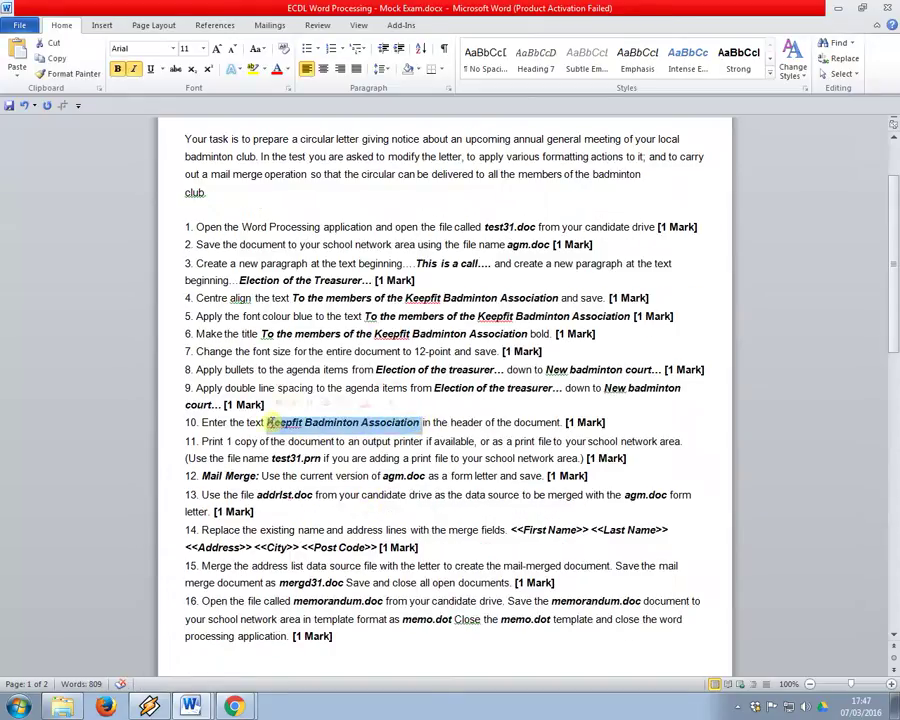
Insert a Blank header in the agm.doc letter and paste the copied text "Keepfit Badminton Association" into it.
key(alt+Tab)
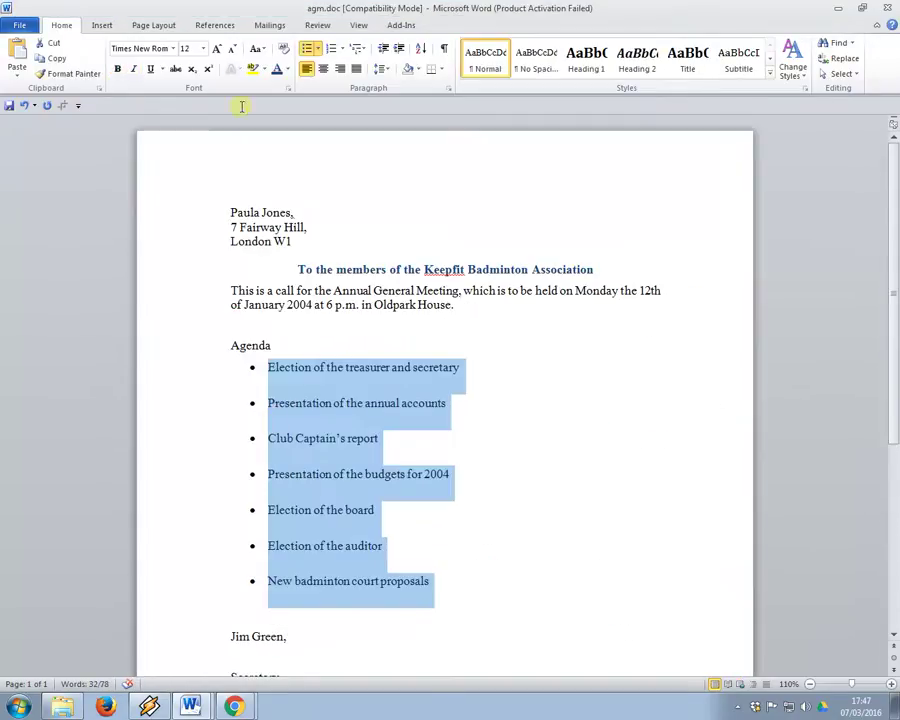
click(100, 24)
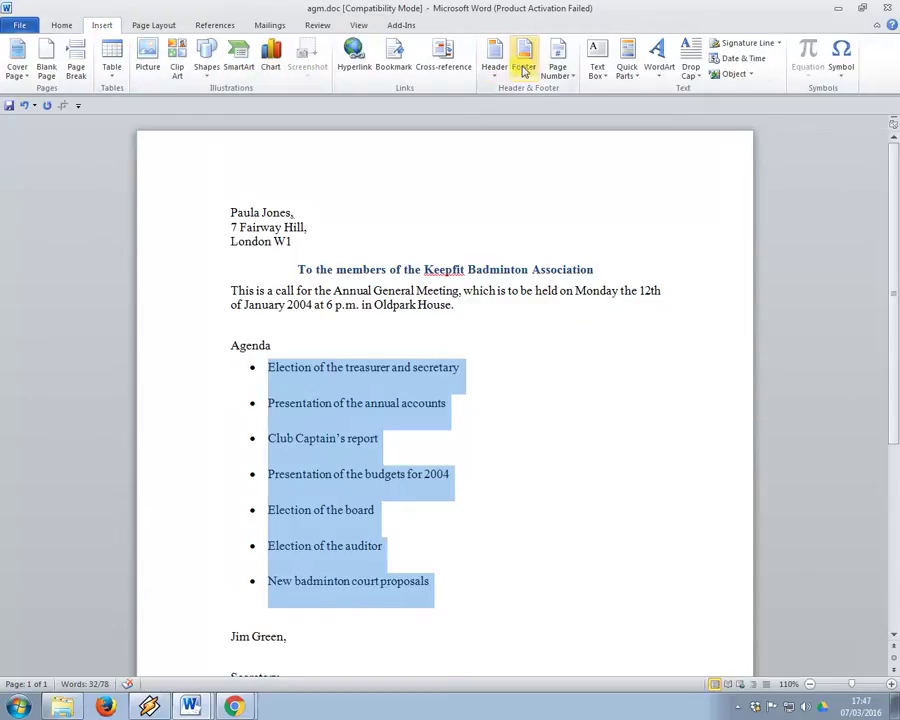
click(496, 90)
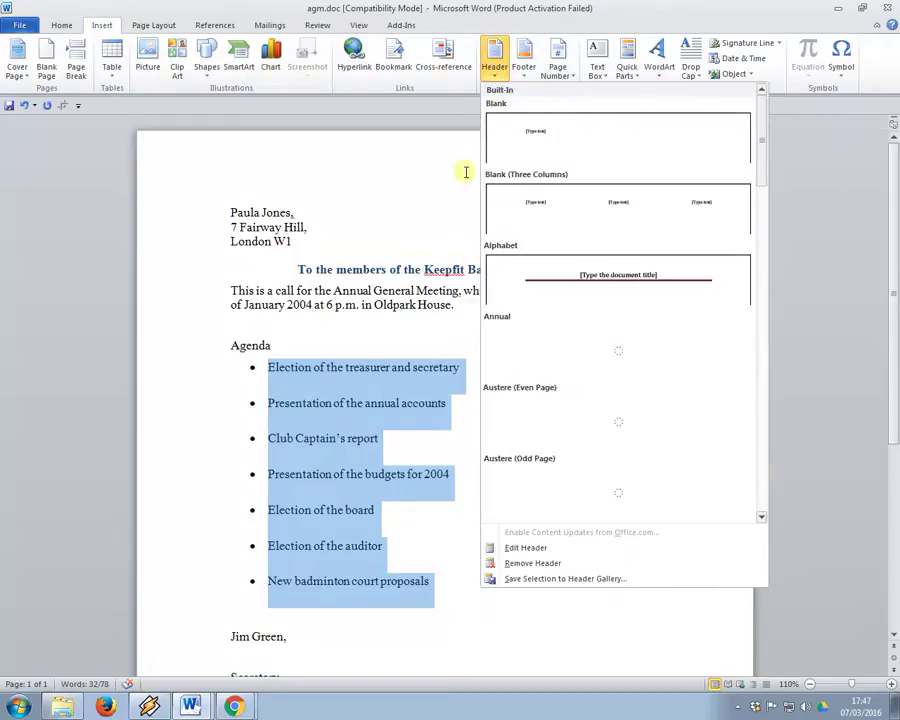
click(522, 144)
key(ctrl+v)
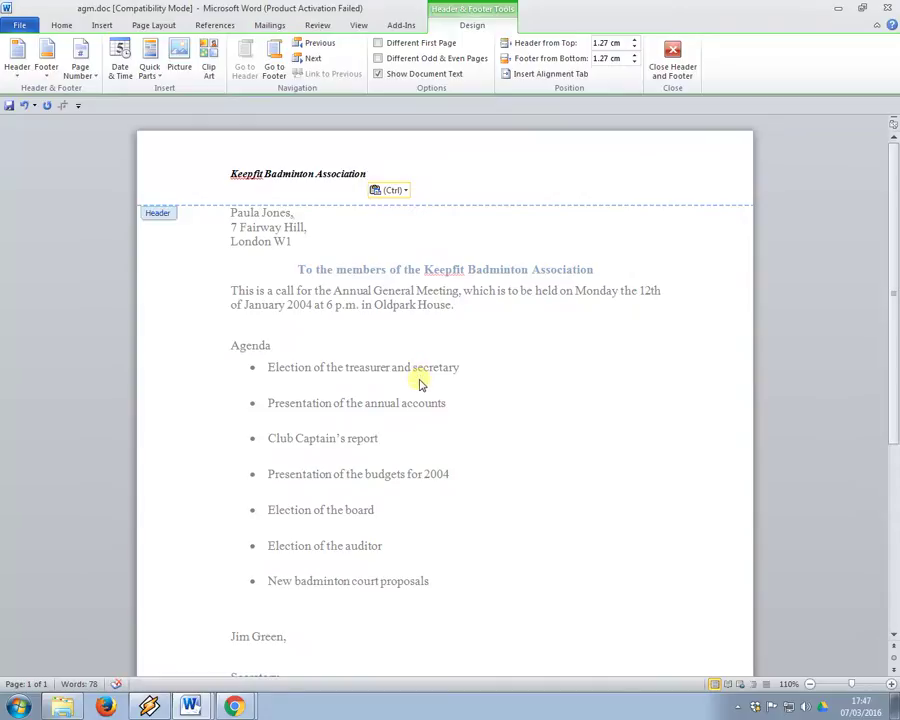
Read task 11 in the exam document about printing one copy or a print file.
key(alt+Tab)
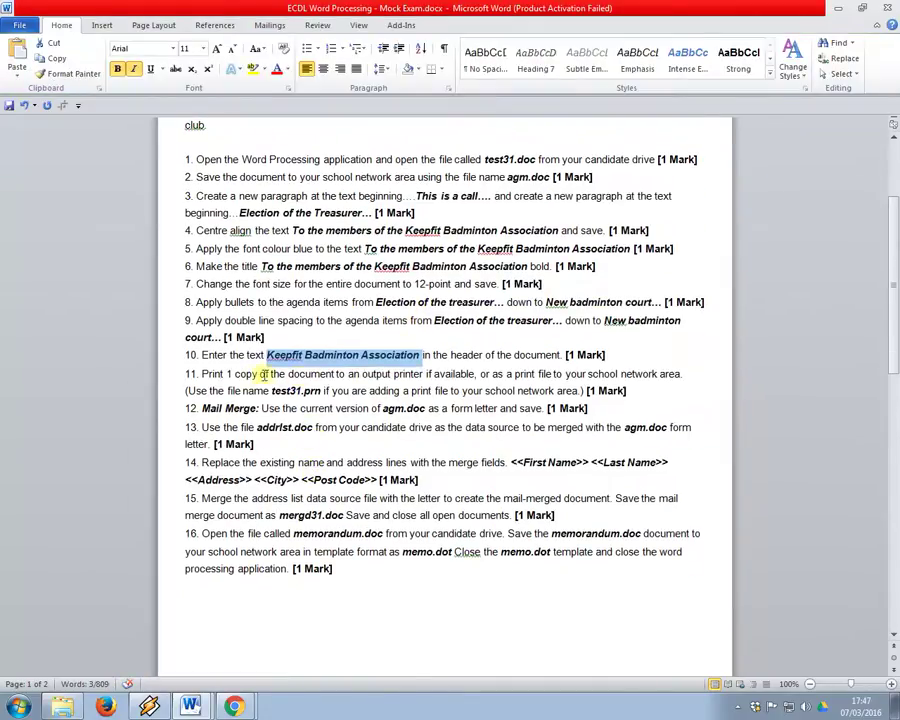
drag(493, 374, 556, 373)
click(516, 373)
Leave header editing in the agm.doc letter and preview its print settings without printing.
key(alt+Tab)
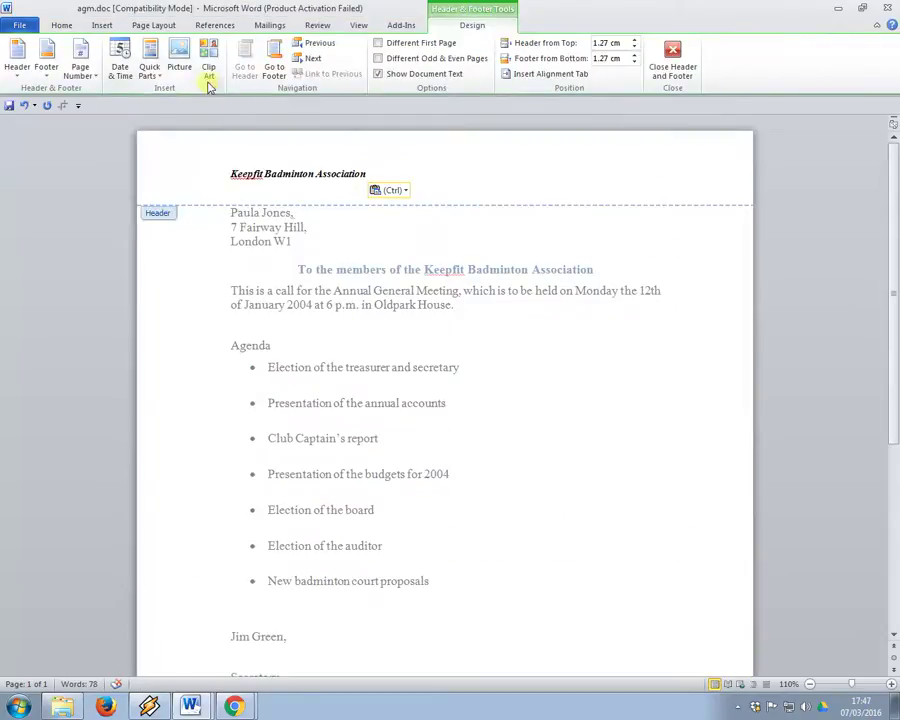
click(62, 25)
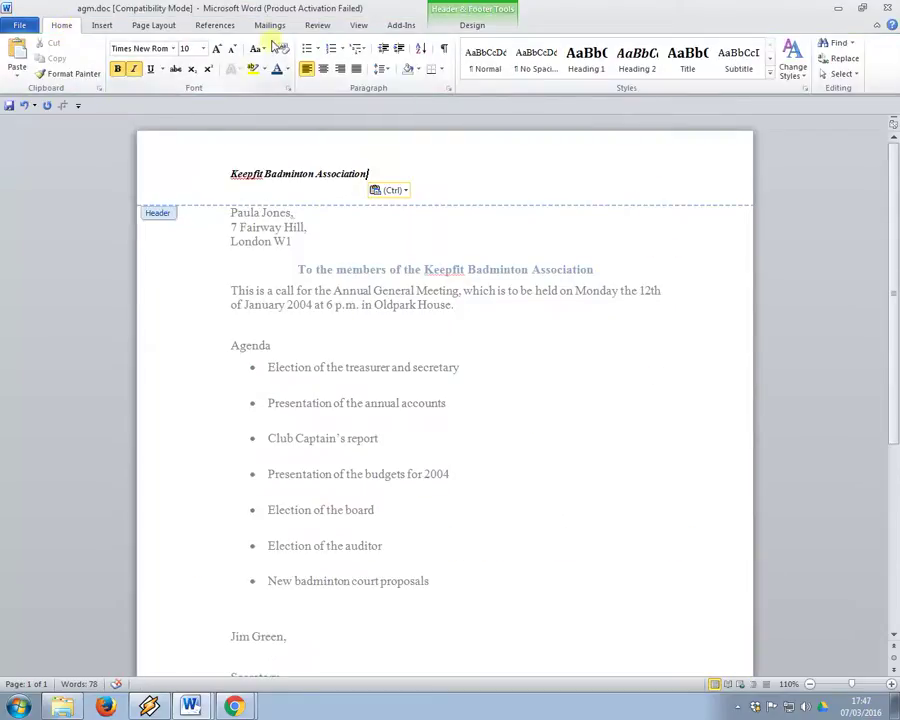
key(ctrl)
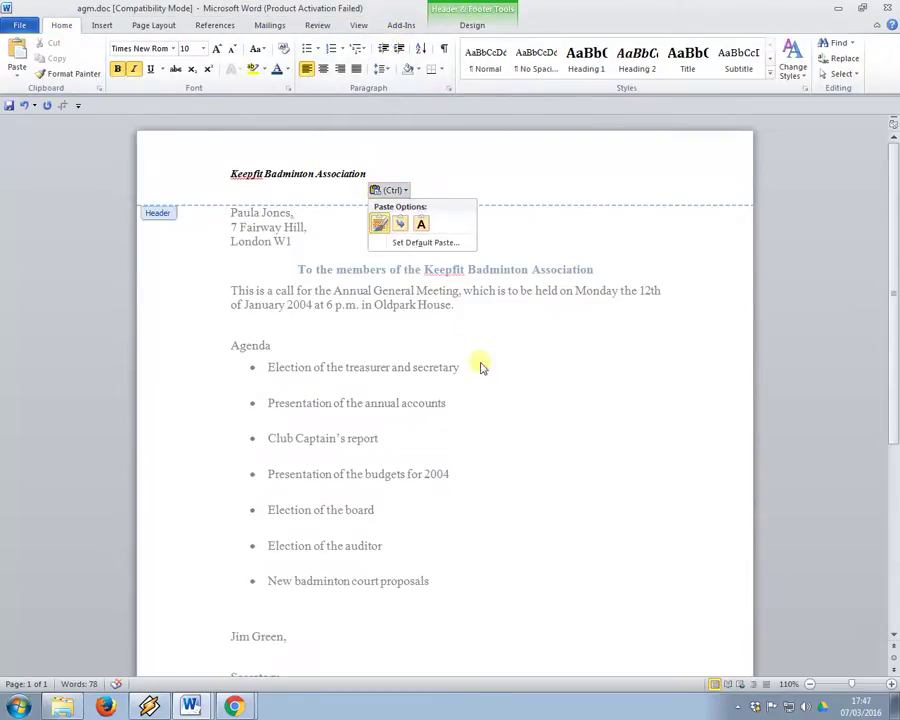
key(Escape)
key(Escape)
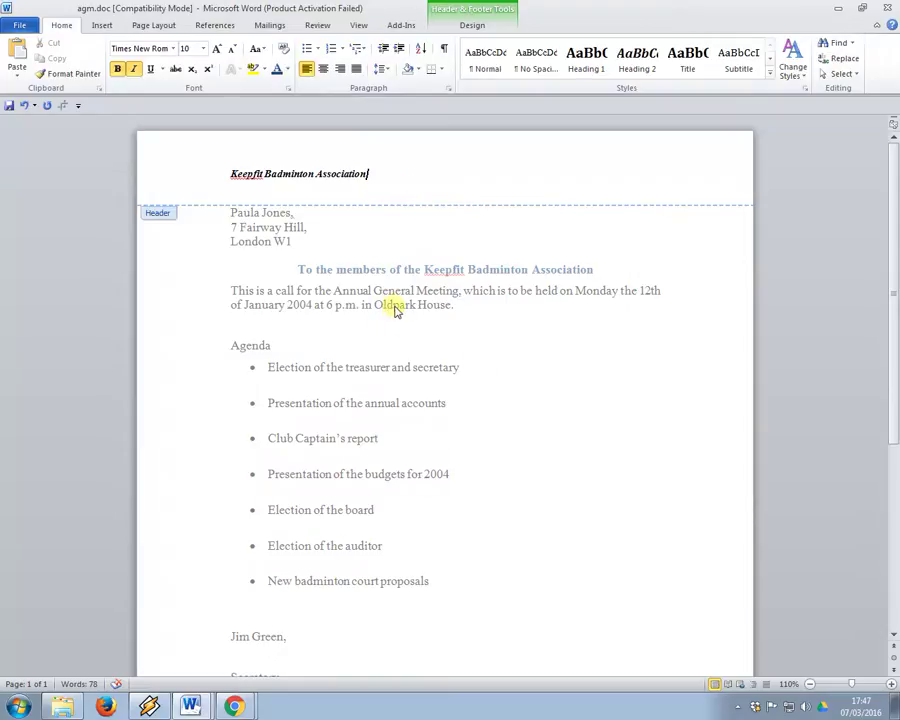
triple_click(395, 310)
click(436, 334)
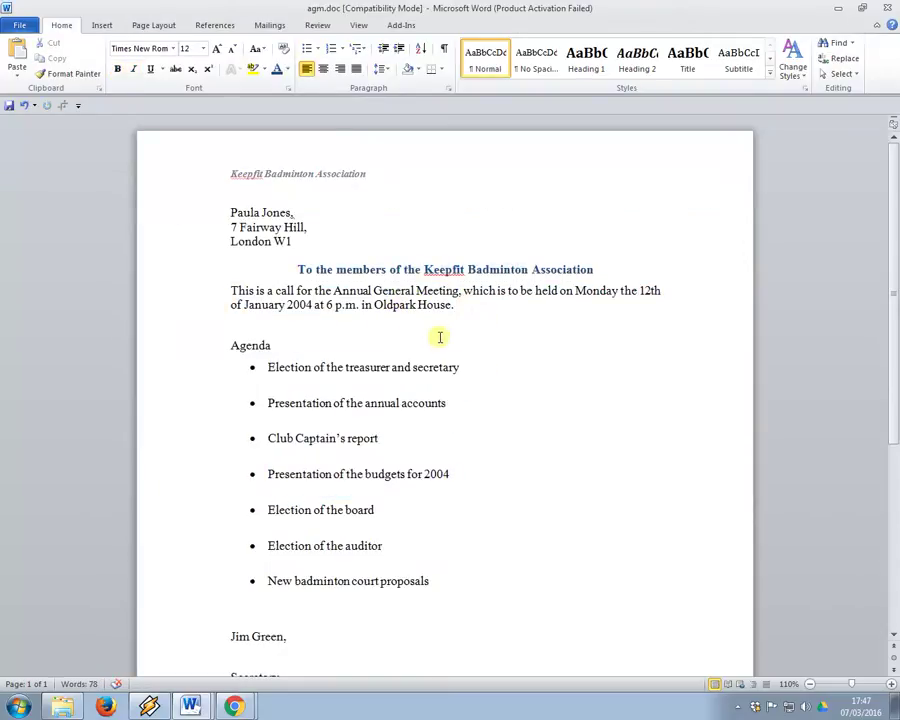
key(ctrl+p)
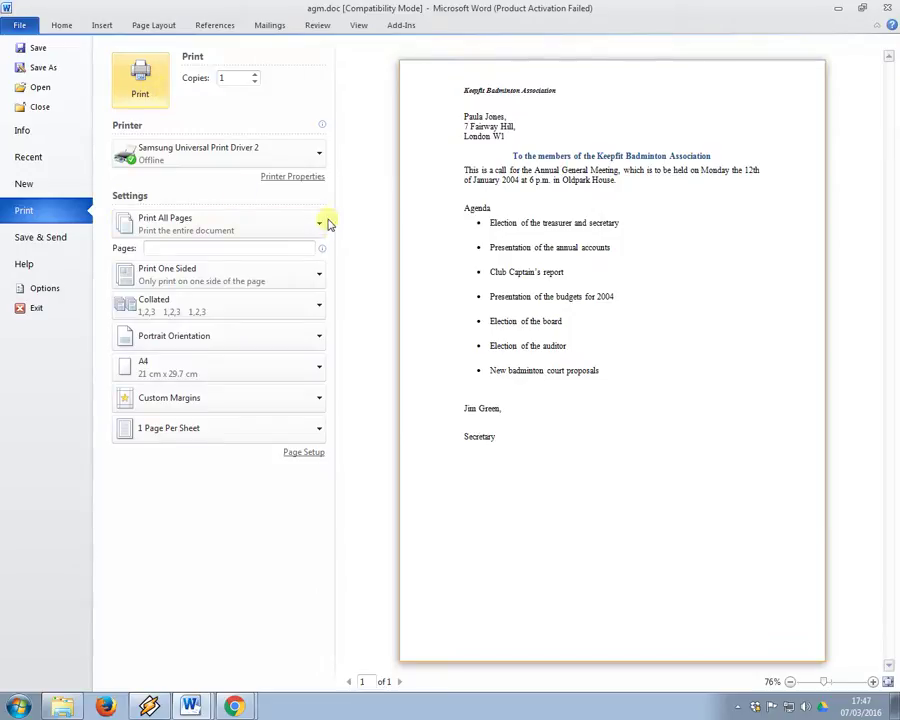
key(Escape)
Review tasks 11 and 12 in the exam document and save the agm.doc letter.
key(alt+Tab)
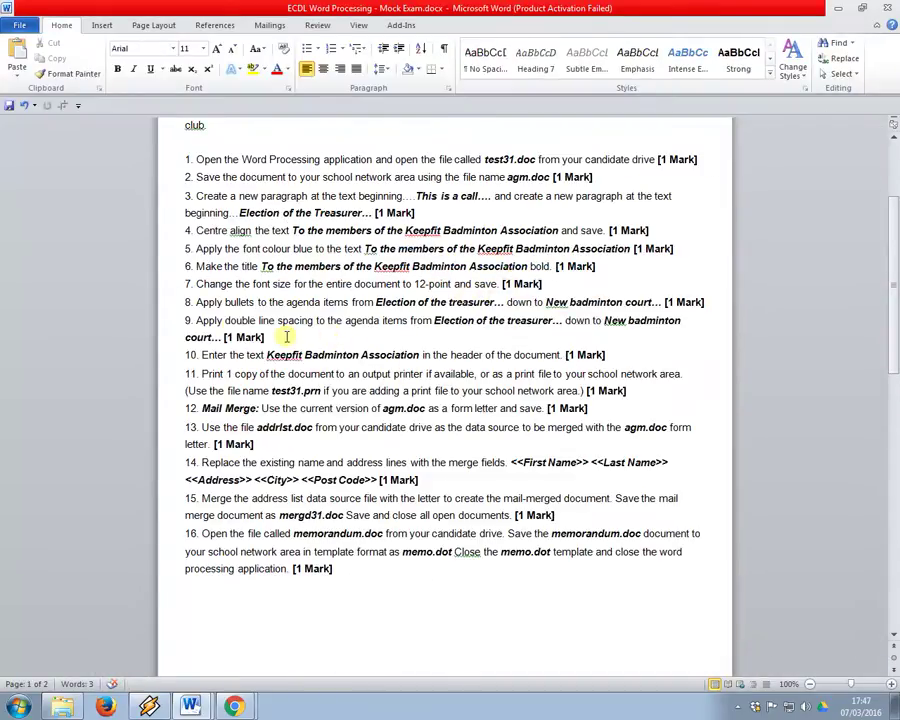
drag(229, 376, 271, 377)
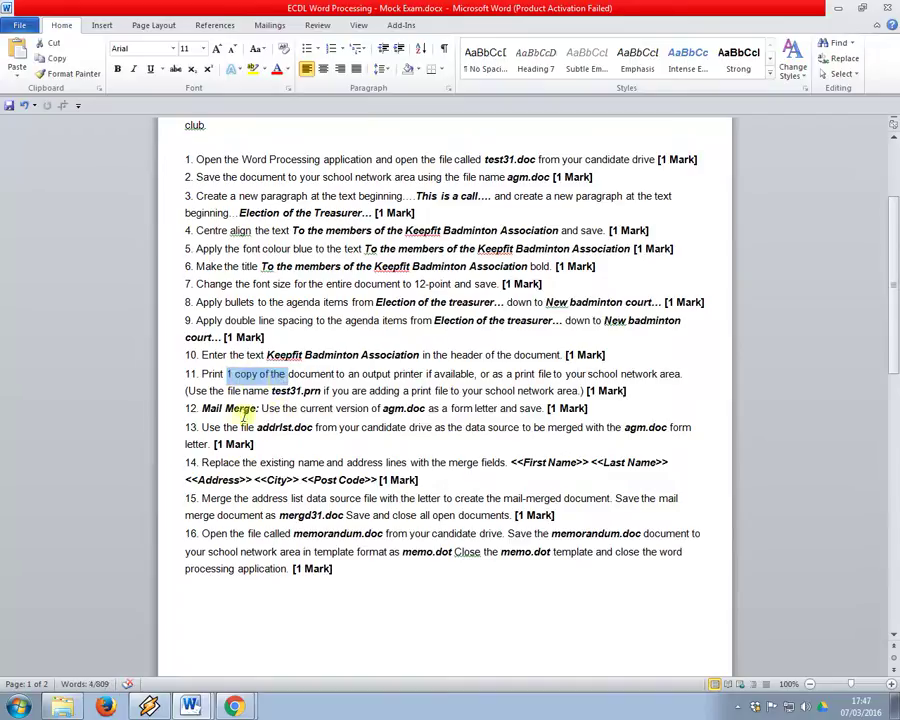
drag(227, 409, 370, 416)
click(366, 412)
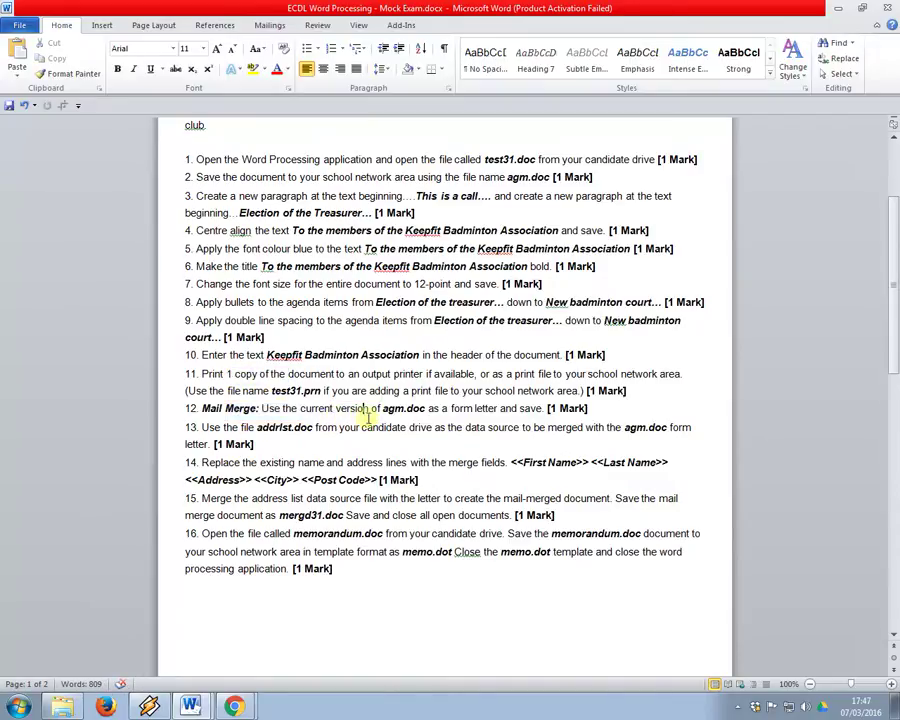
click(403, 418)
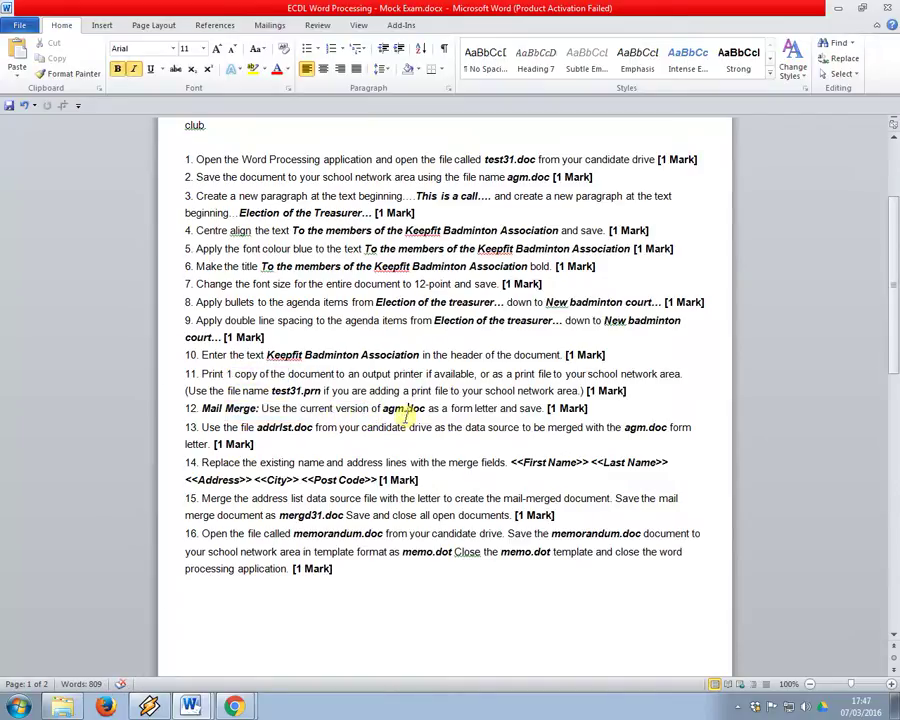
click(482, 393)
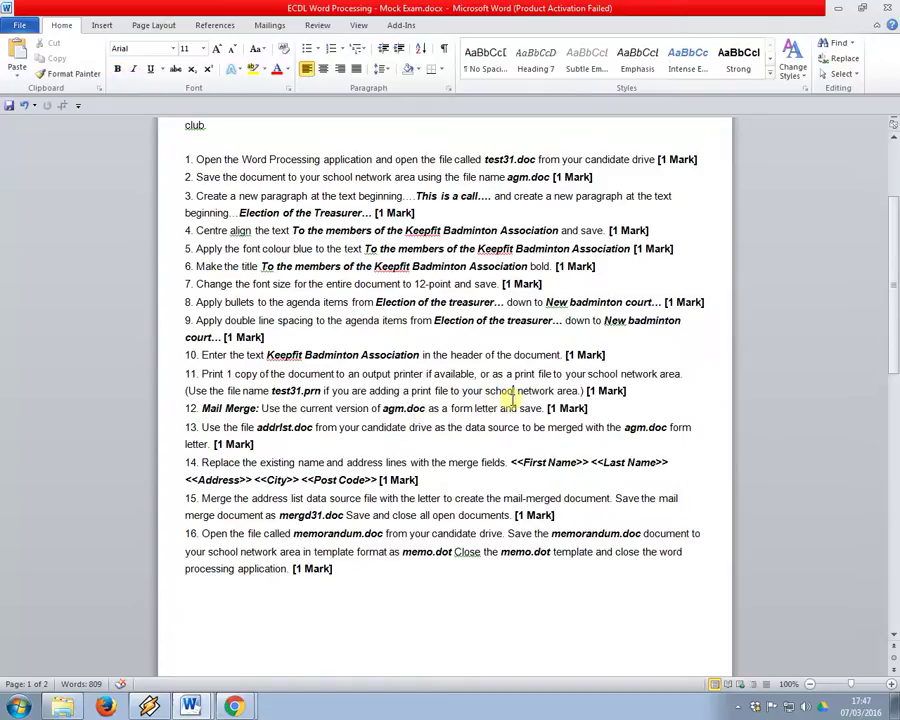
key(alt+Tab)
key(ctrl+s)
Return to the exam document and read task 13 about using addrlst.doc as the data source for agm.doc.
key(alt+Tab)
drag(285, 441, 259, 430)
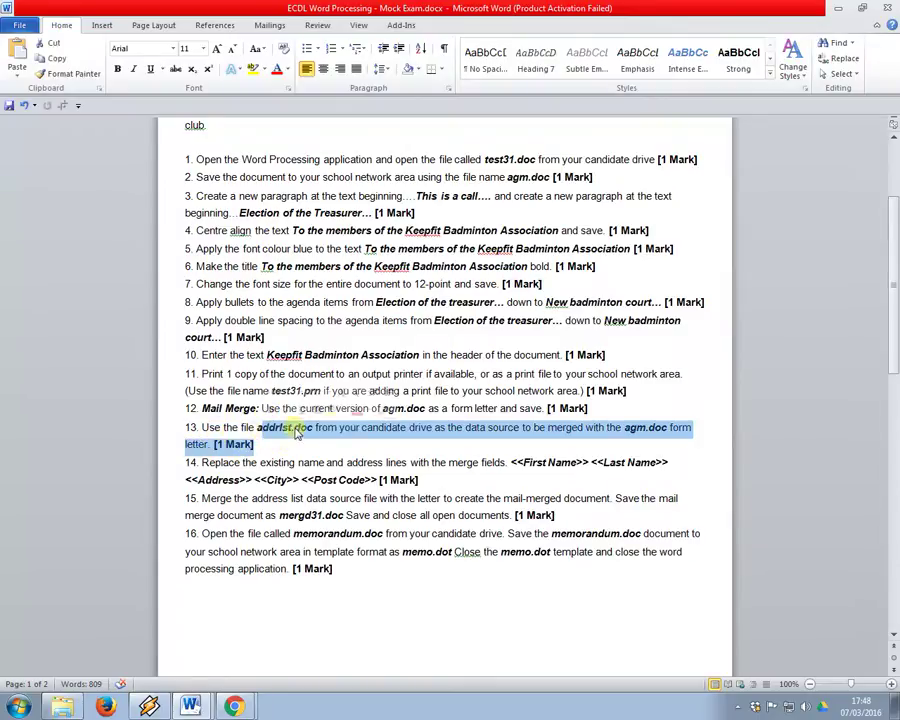
click(489, 424)
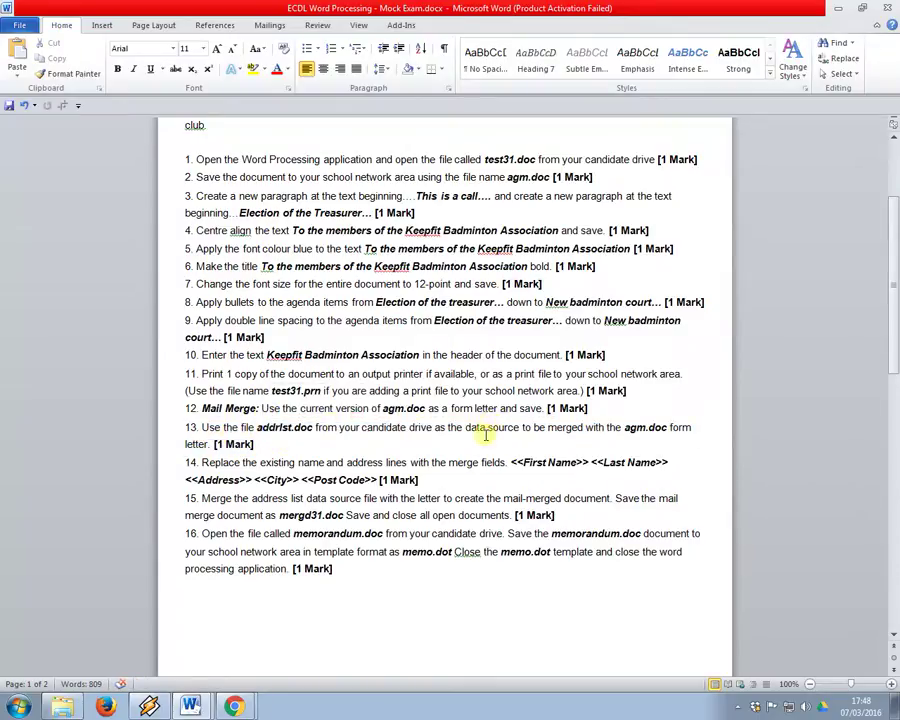
key(alt)
click(503, 448)
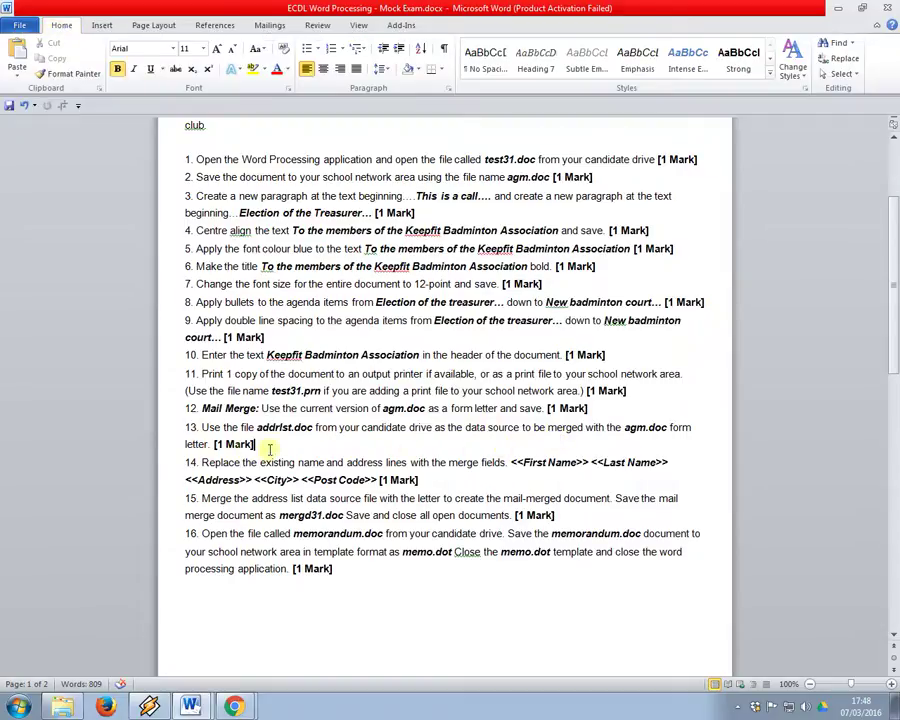
In the agm.doc letter, choose to use an existing recipient list and browse to the Teaching Videos > ECDL folder on Files (B:).
key(alt+Tab)
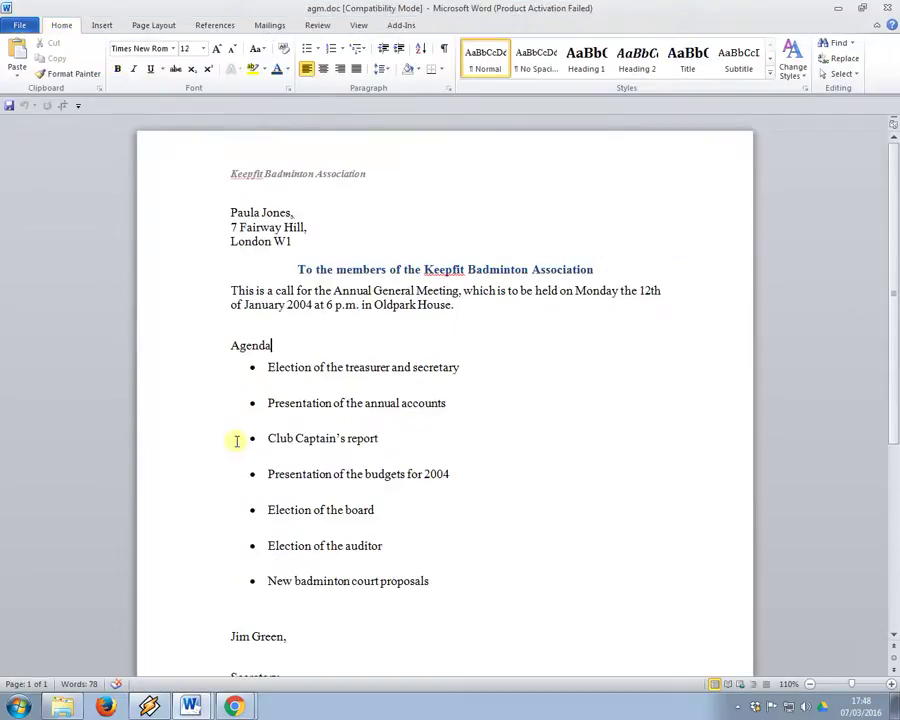
click(270, 28)
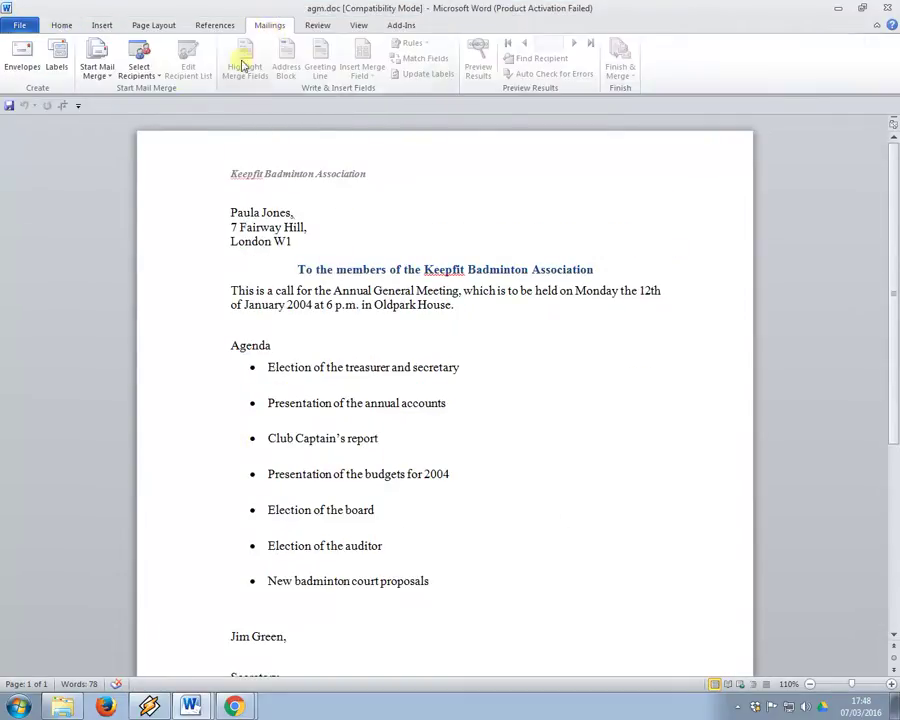
click(139, 66)
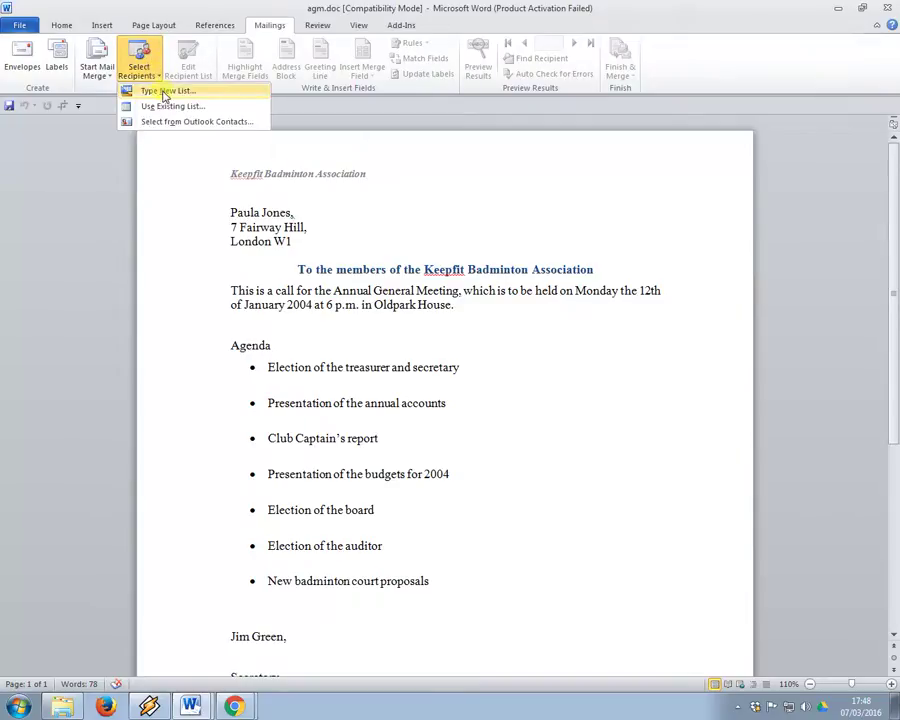
click(169, 106)
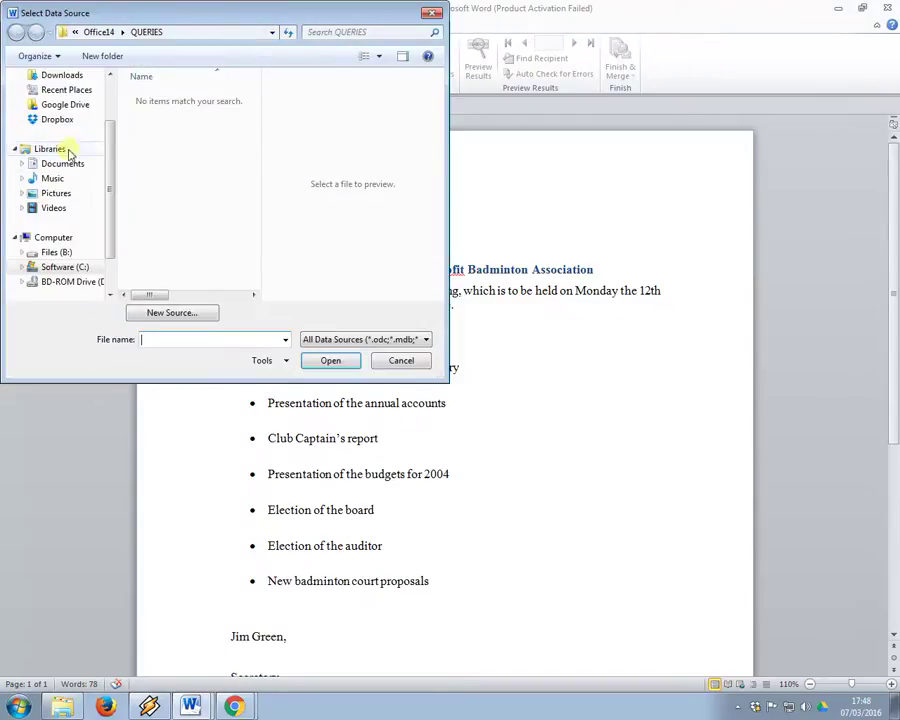
click(64, 255)
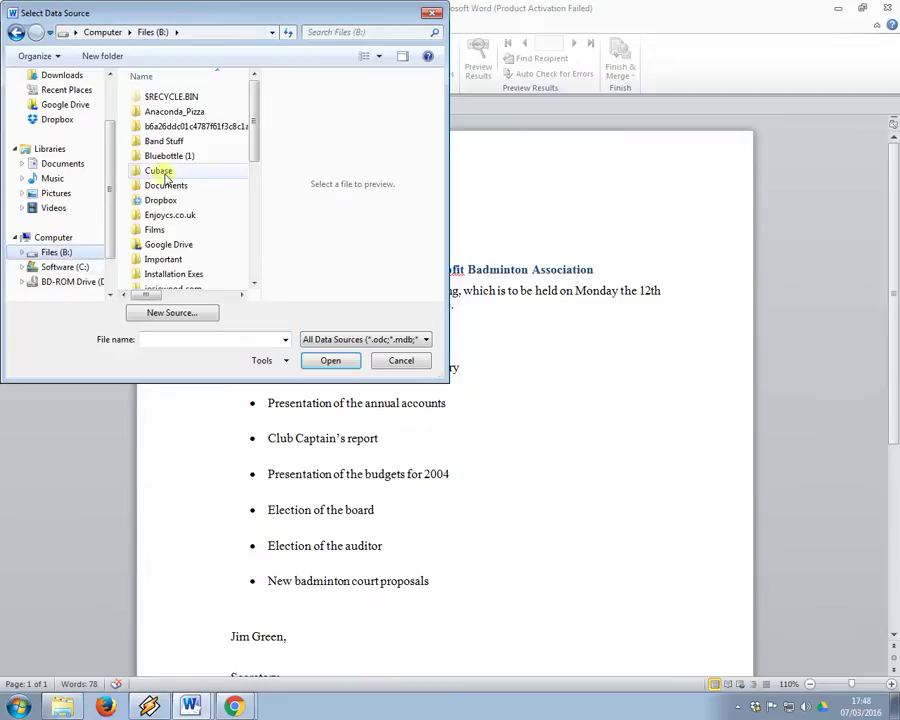
click(156, 172)
scroll(166, 178, down, 5)
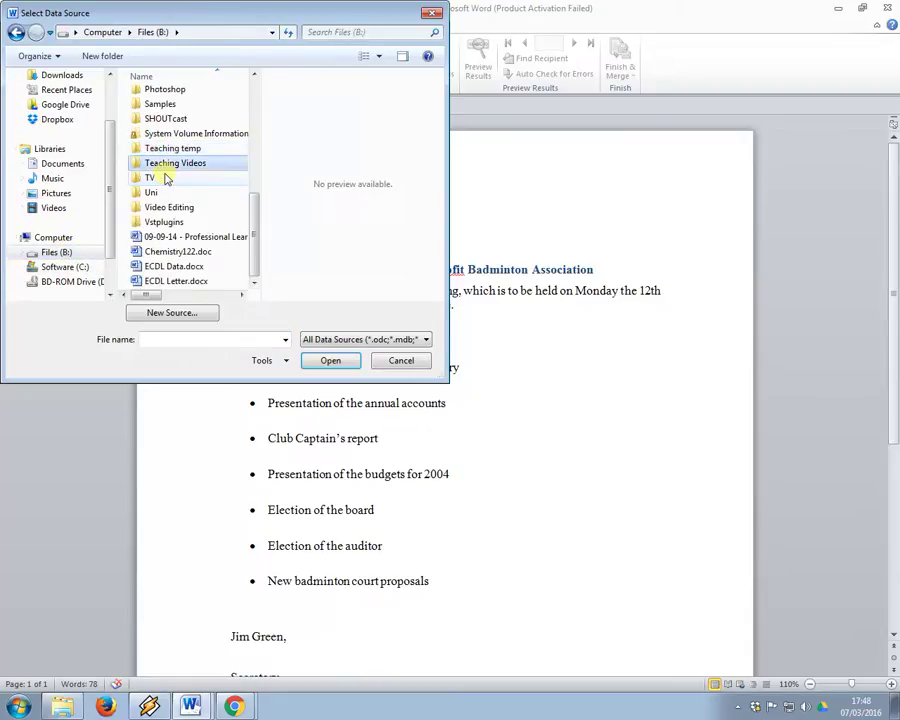
double_click(157, 163)
key(Down)
key(Down)
key(Down)
key(Down)
key(Return)
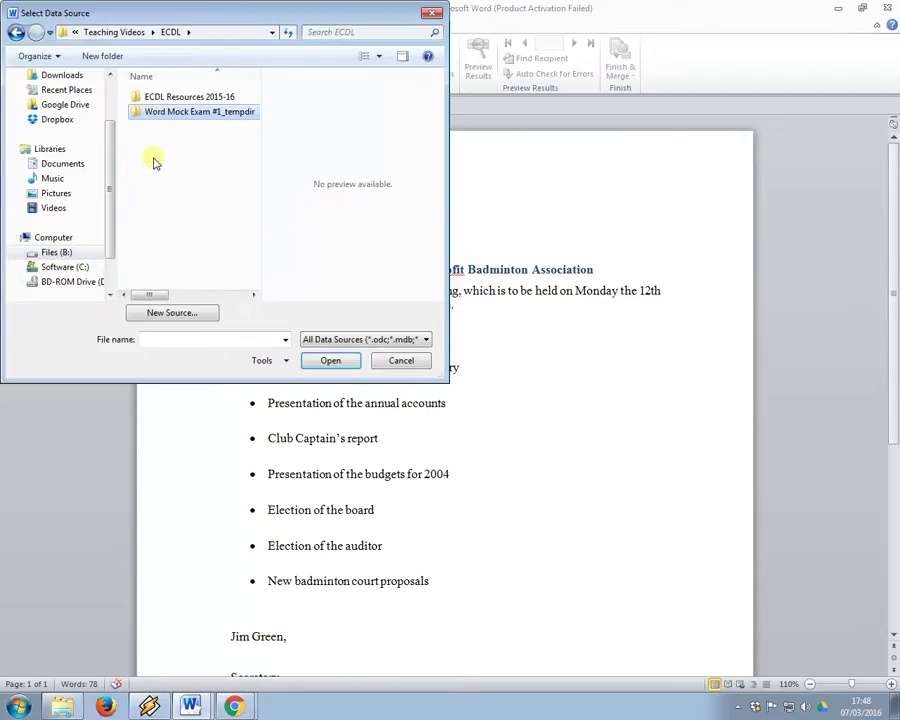
Open the Word Mock Exam #1 folder under Module 2 - Word and attach Addrlst.doc as the letter's data source.
key(Up)
key(Return)
key(Down)
key(Down)
key(Down)
key(Up)
key(Up)
key(Down)
key(Return)
key(Down)
key(Down)
key(Down)
key(Down)
key(Return)
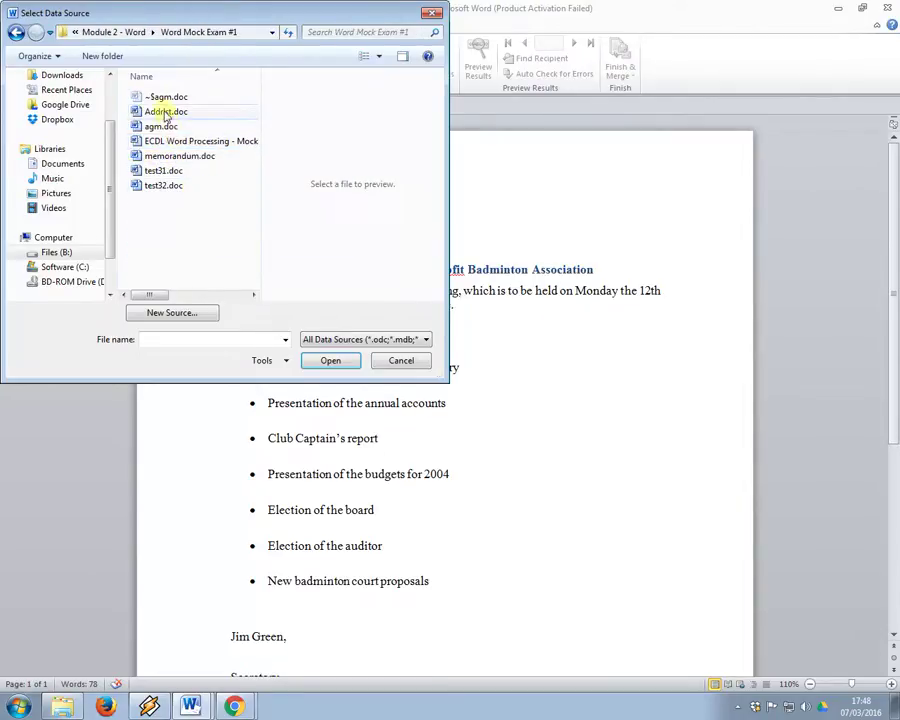
double_click(166, 112)
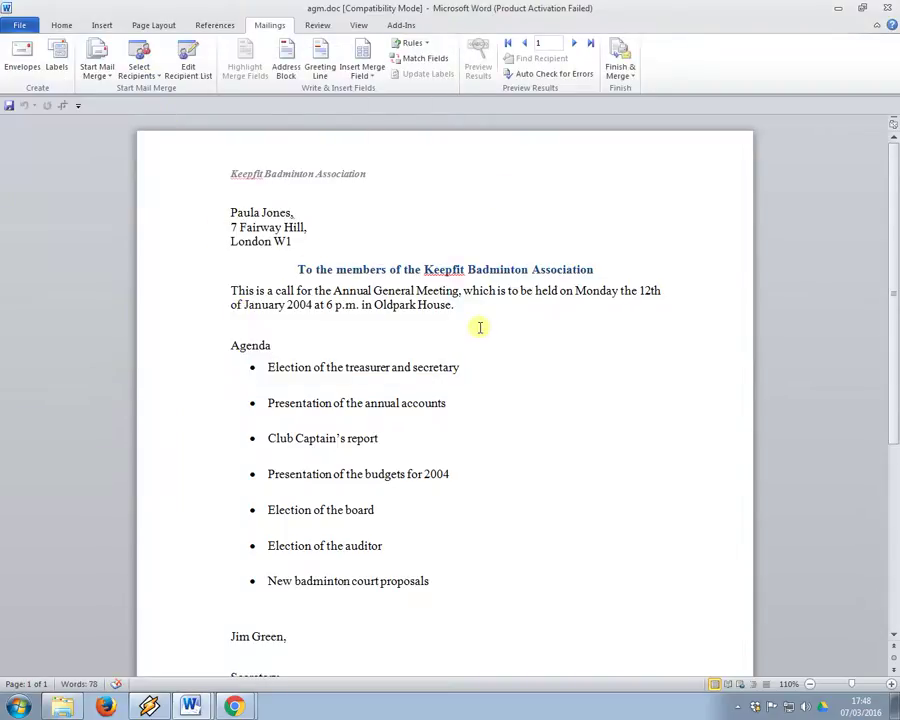
Read task 14 in the exam document about replacing the name and address lines with merge fields.
key(alt+Tab)
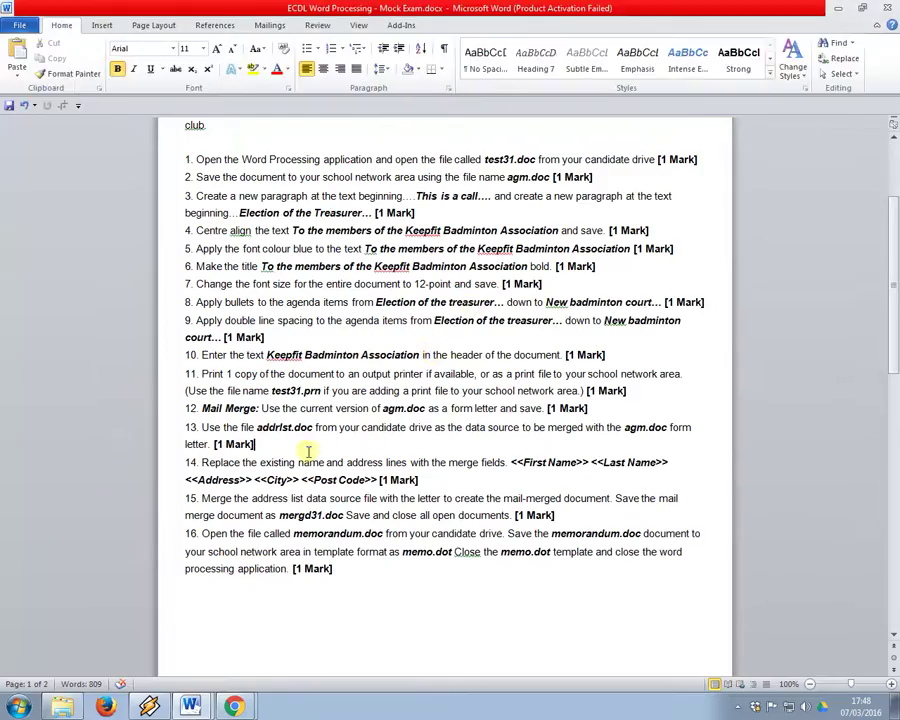
scroll(418, 470, down, 1)
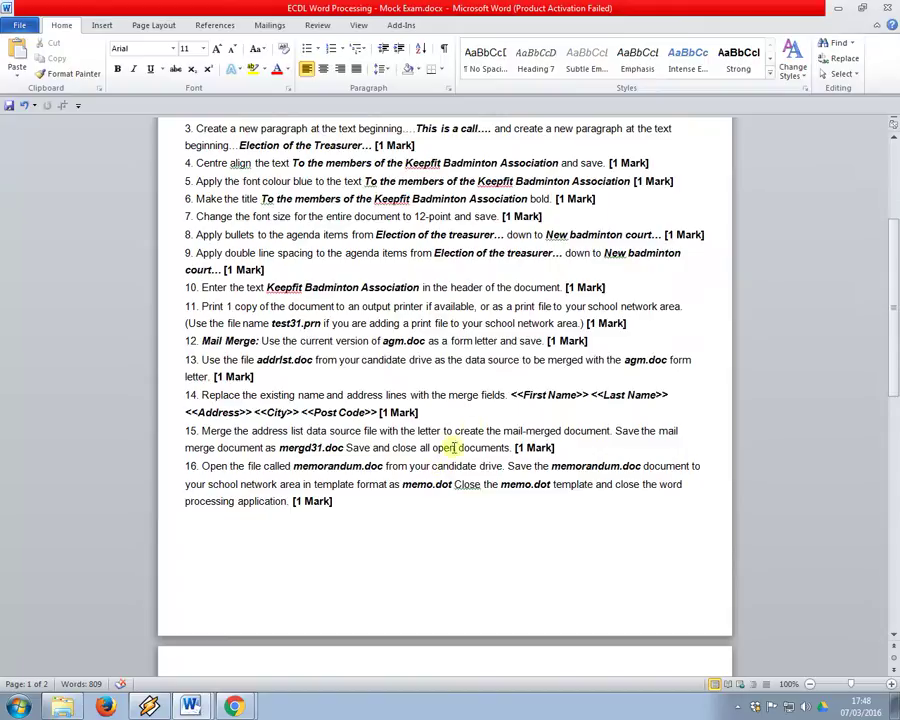
click(526, 395)
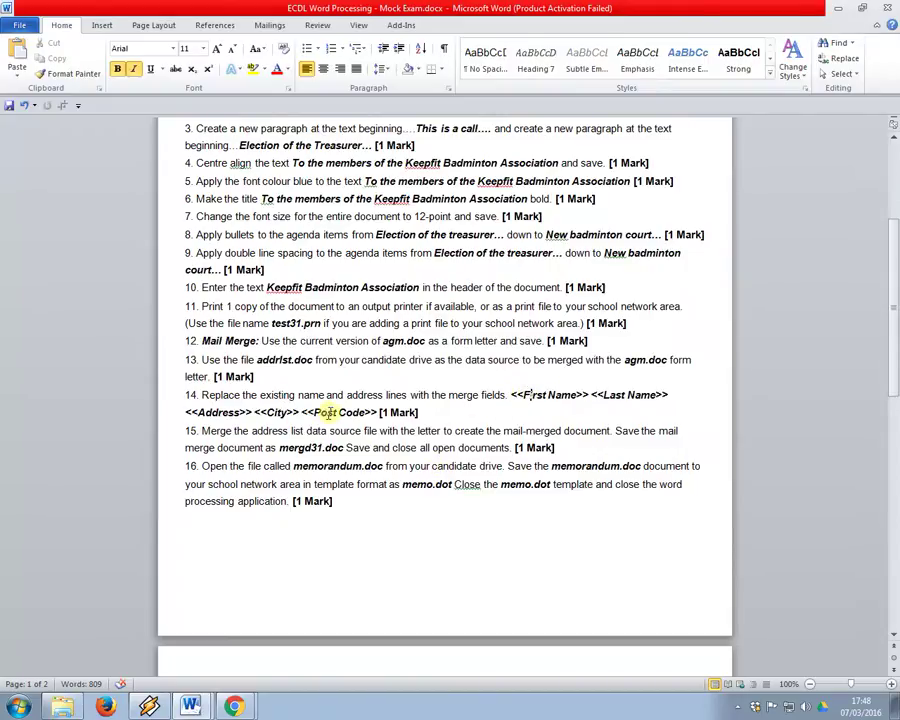
key(alt+Tab)
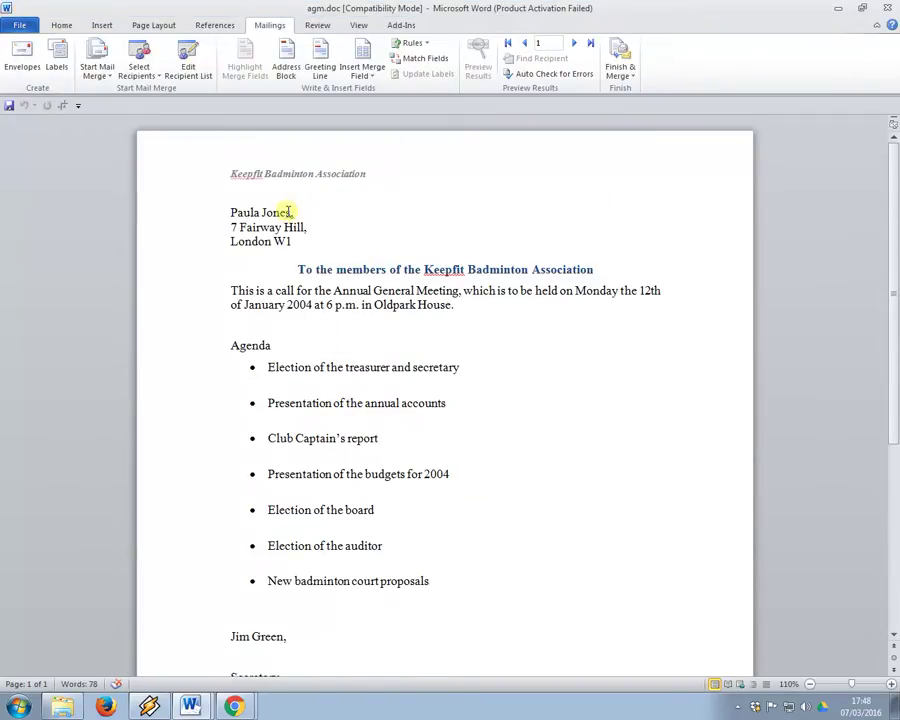
key(alt+Tab)
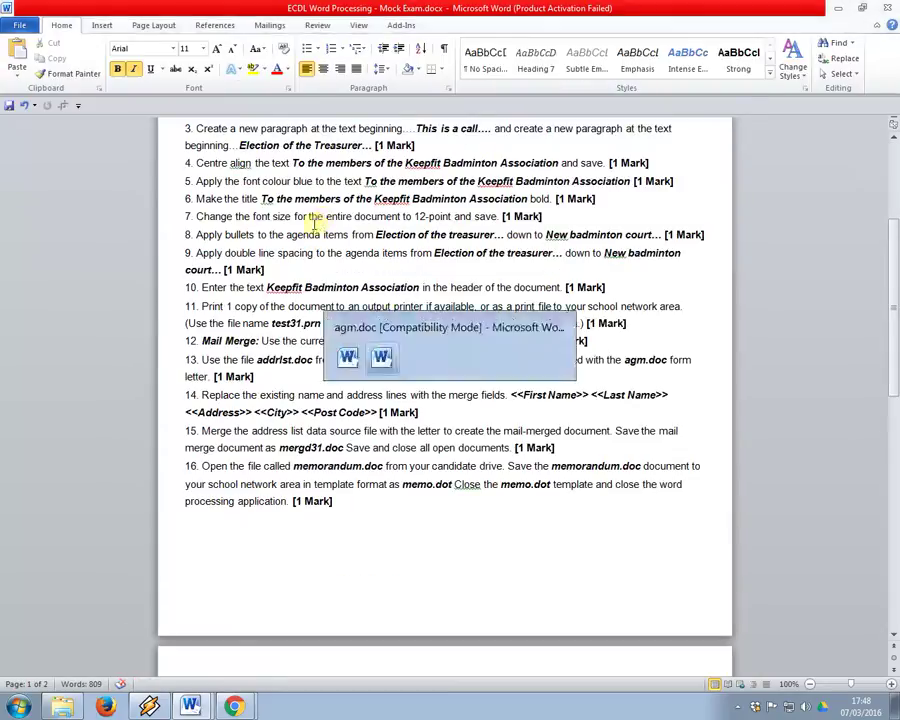
Replace the recipient's first and last names in the agm.doc letter with the First_Name and Last_Name merge fields.
key(alt+Tab)
click(259, 213)
double_click(247, 215)
click(362, 72)
click(378, 90)
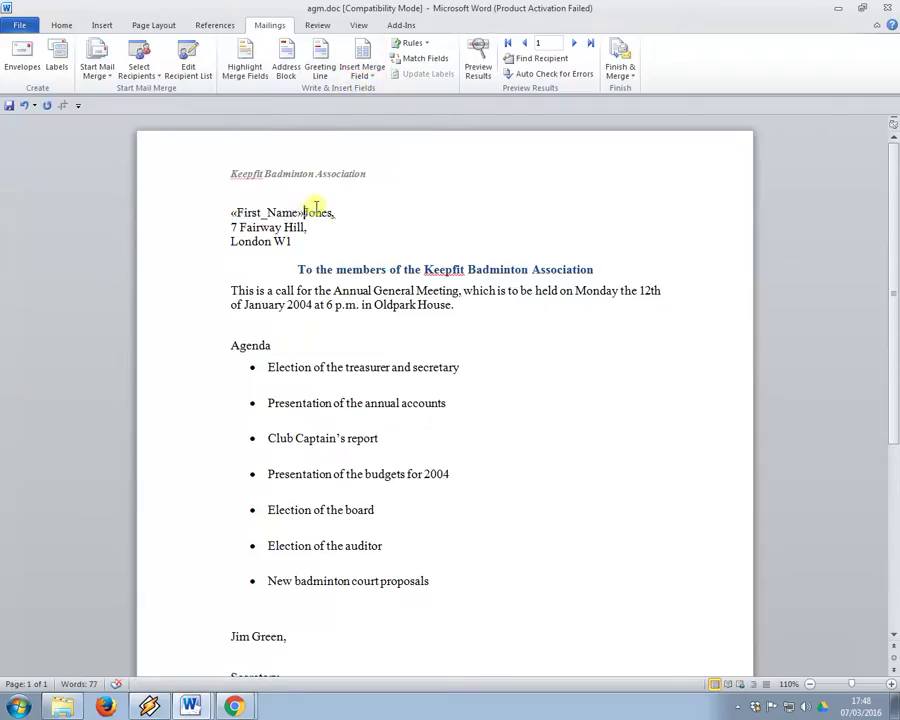
double_click(321, 212)
click(362, 68)
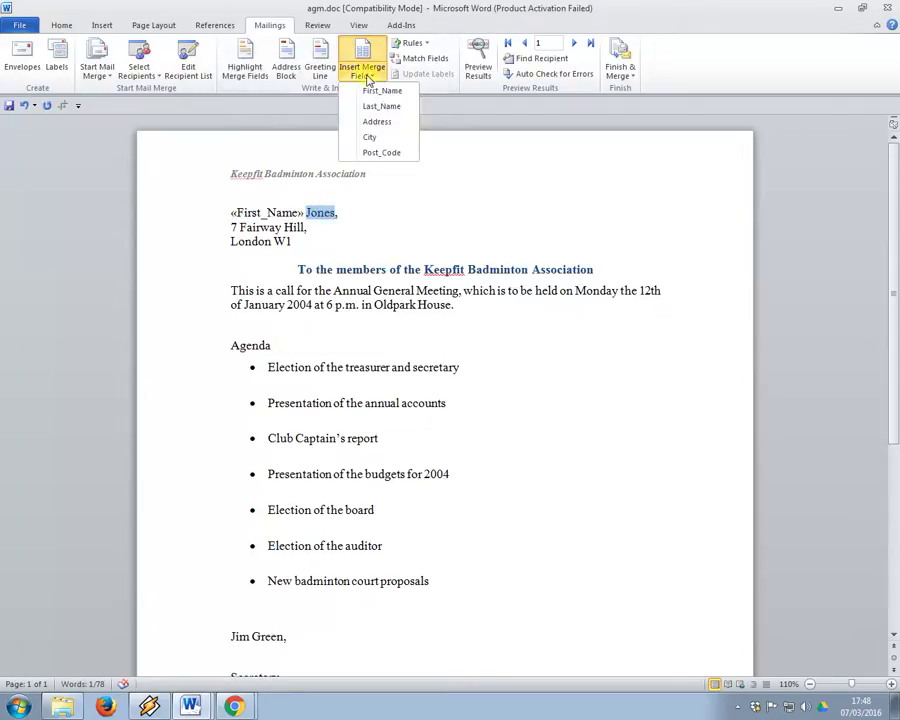
click(381, 106)
Replace the recipient's street address with the Address merge field, keeping the comma at the line's end.
drag(304, 229, 183, 224)
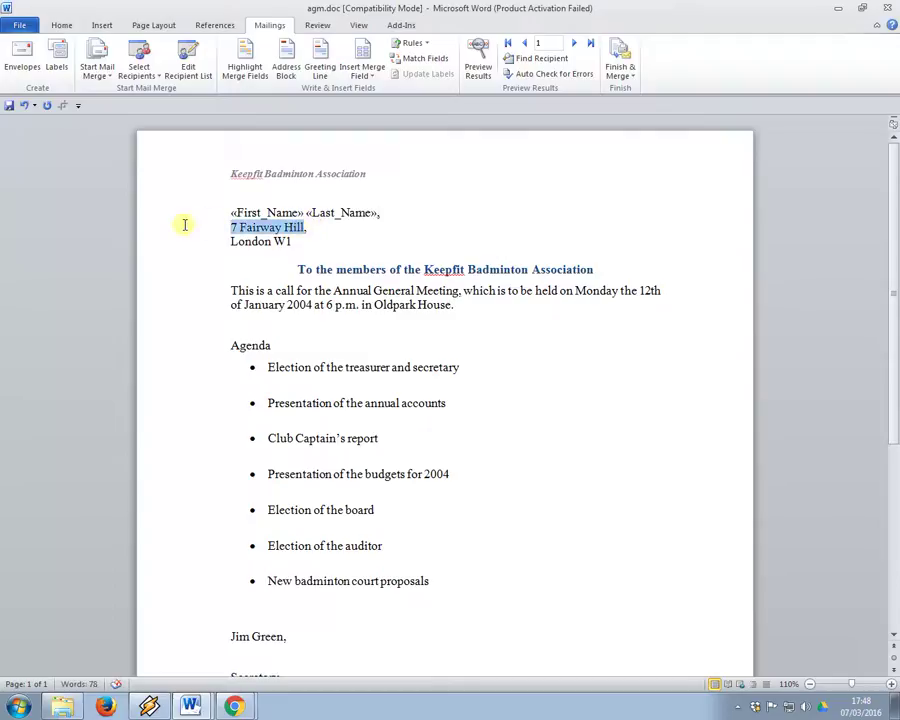
click(362, 68)
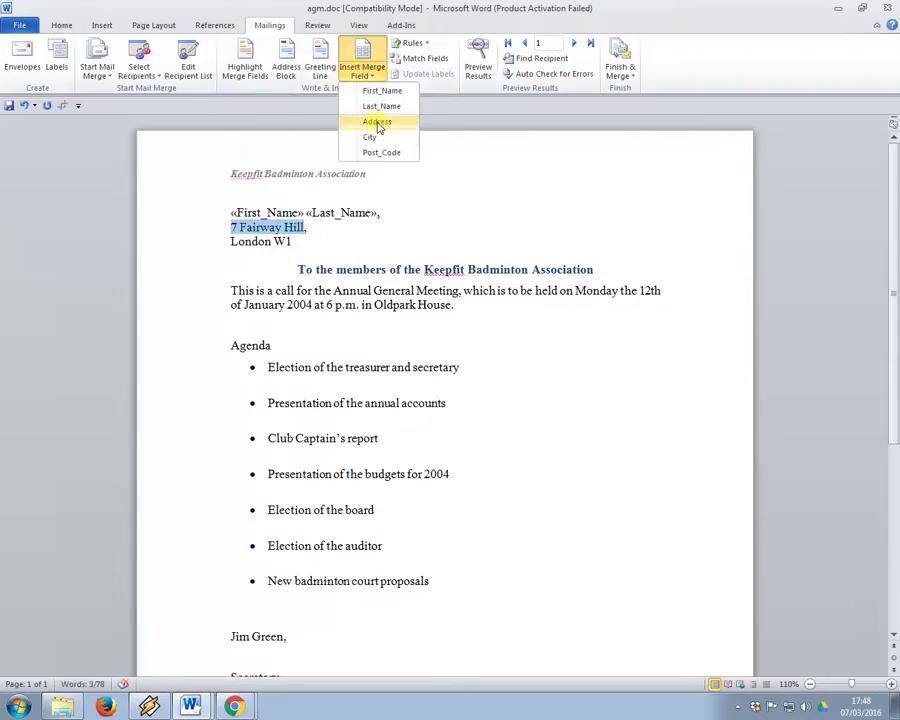
click(378, 121)
text(,)
Replace the recipient's city and postcode line with the City and Post_Code merge fields, separated by a space.
drag(302, 241, 179, 238)
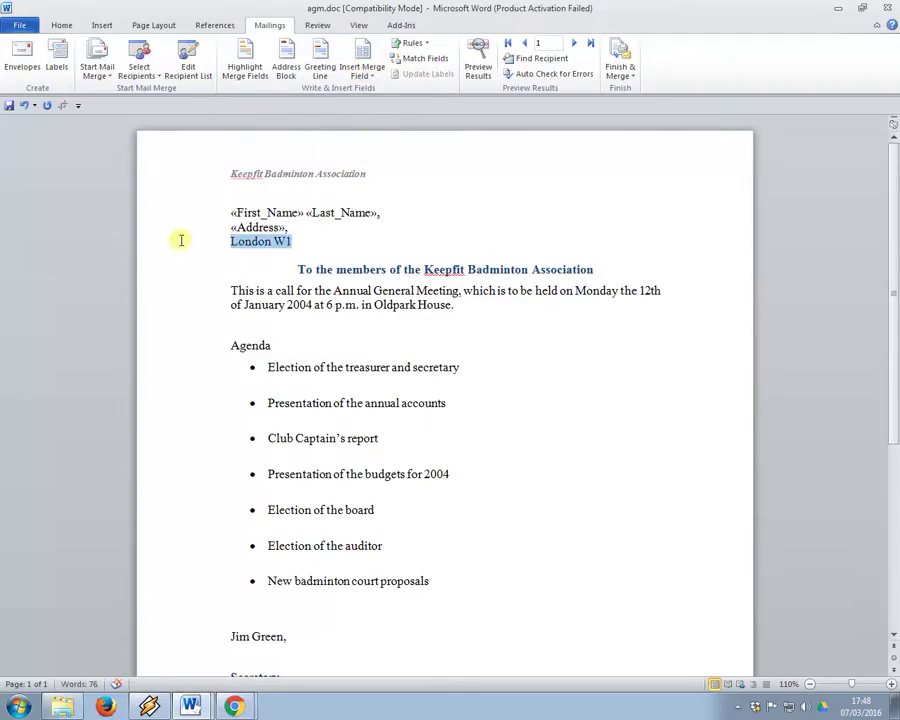
click(358, 78)
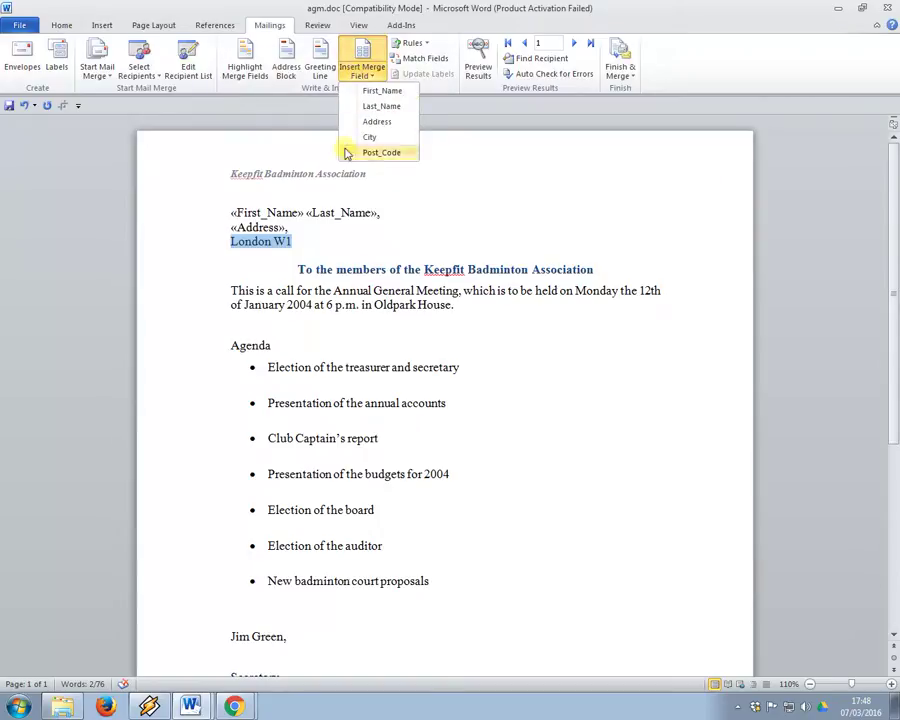
click(381, 139)
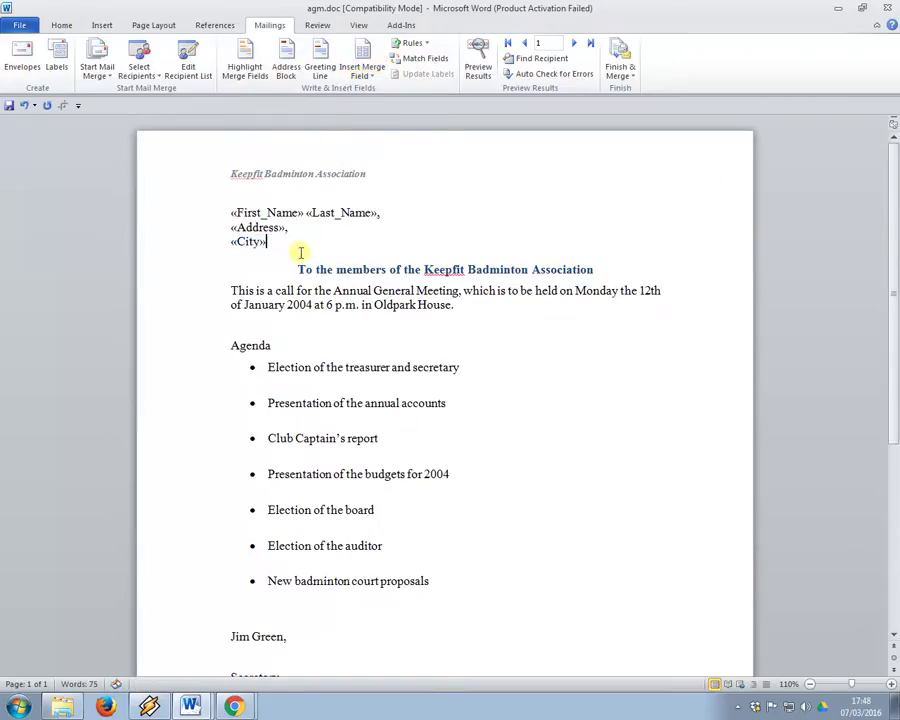
click(368, 75)
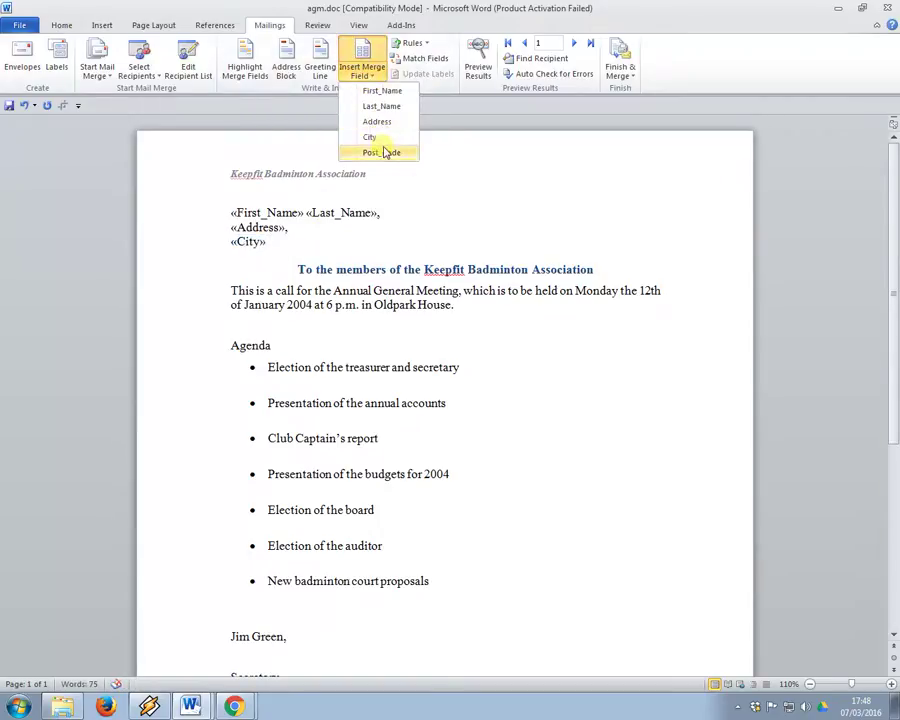
click(382, 152)
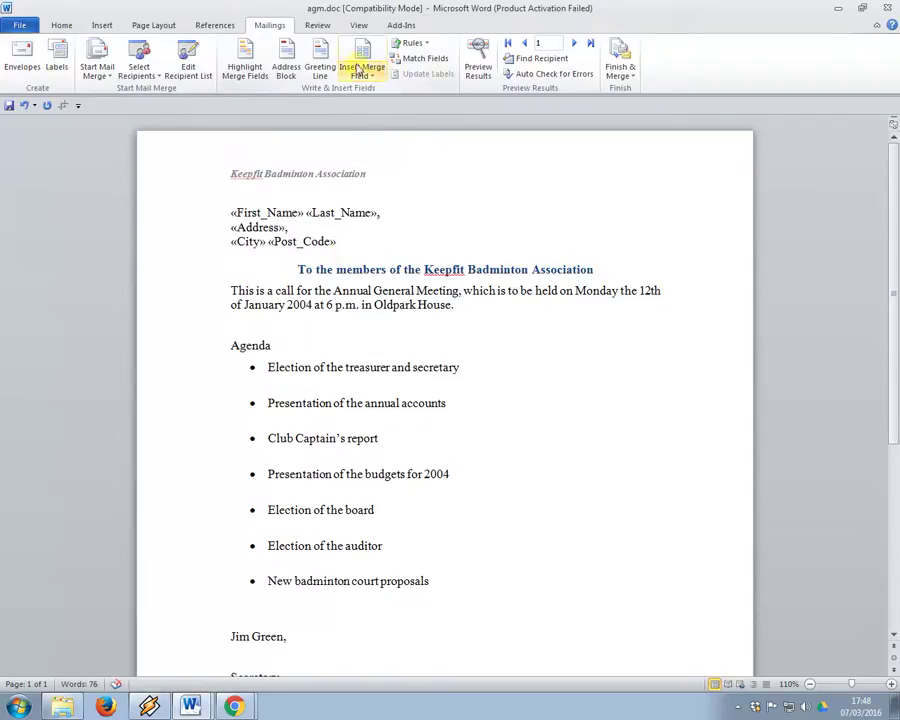
Read task 15 in the exam document about merging the letter and saving it as mergd31.doc.
key(alt+Tab)
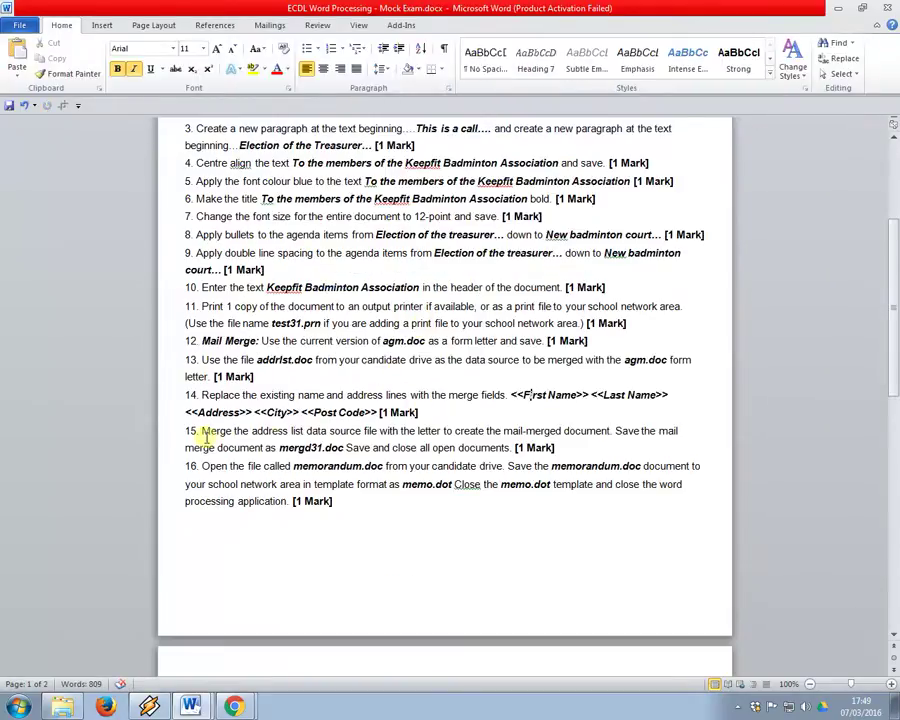
drag(198, 431, 649, 456)
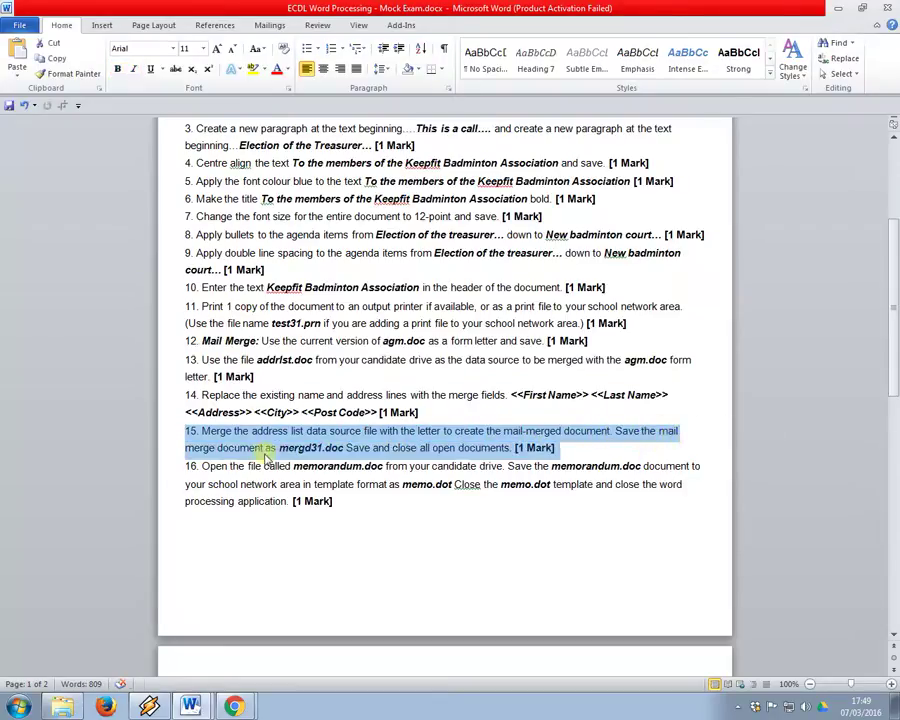
double_click(310, 448)
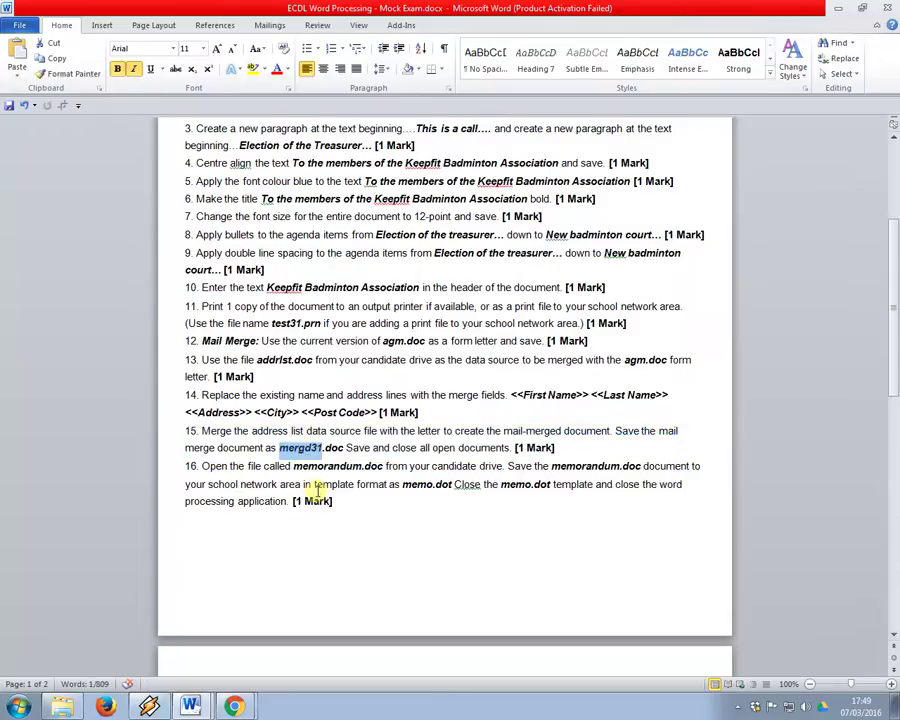
Return to the agm.doc letter and merge all records into a new document of individual letters.
key(alt+Tab)
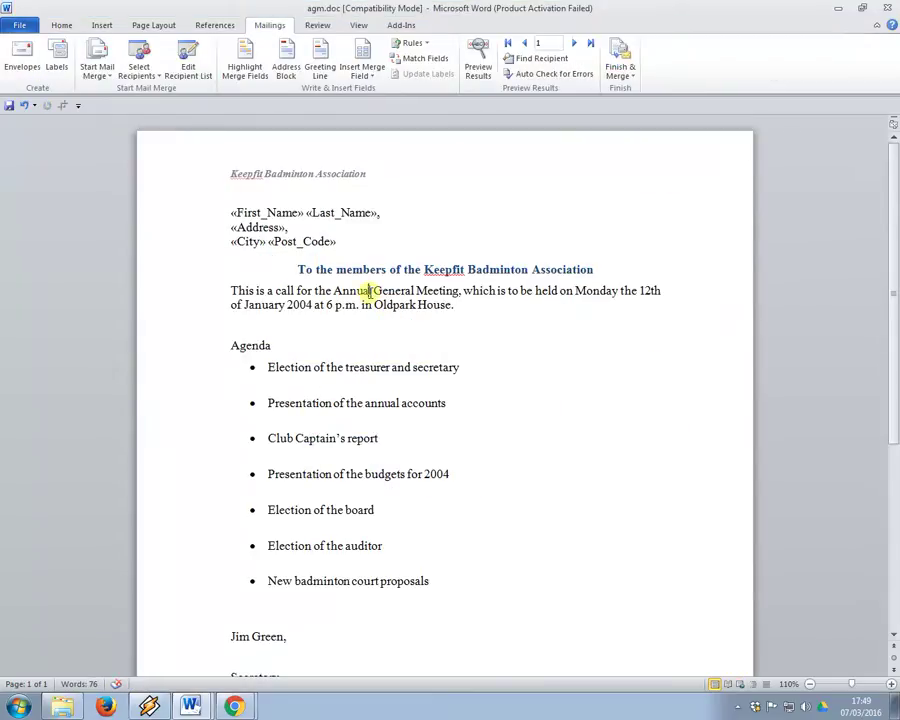
scroll(327, 208, down, 5)
scroll(326, 213, up, 5)
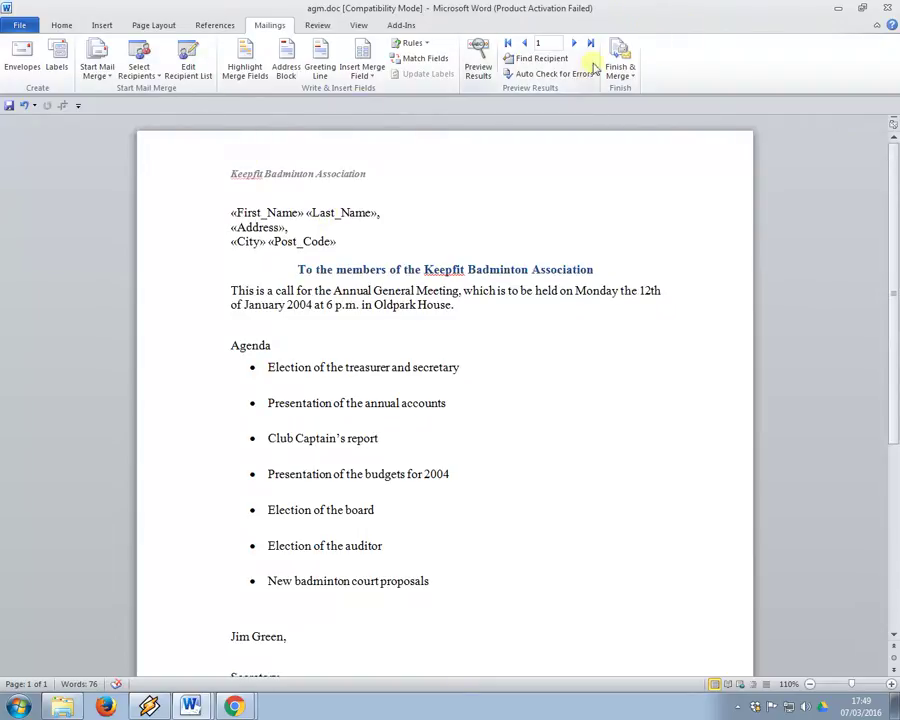
click(627, 72)
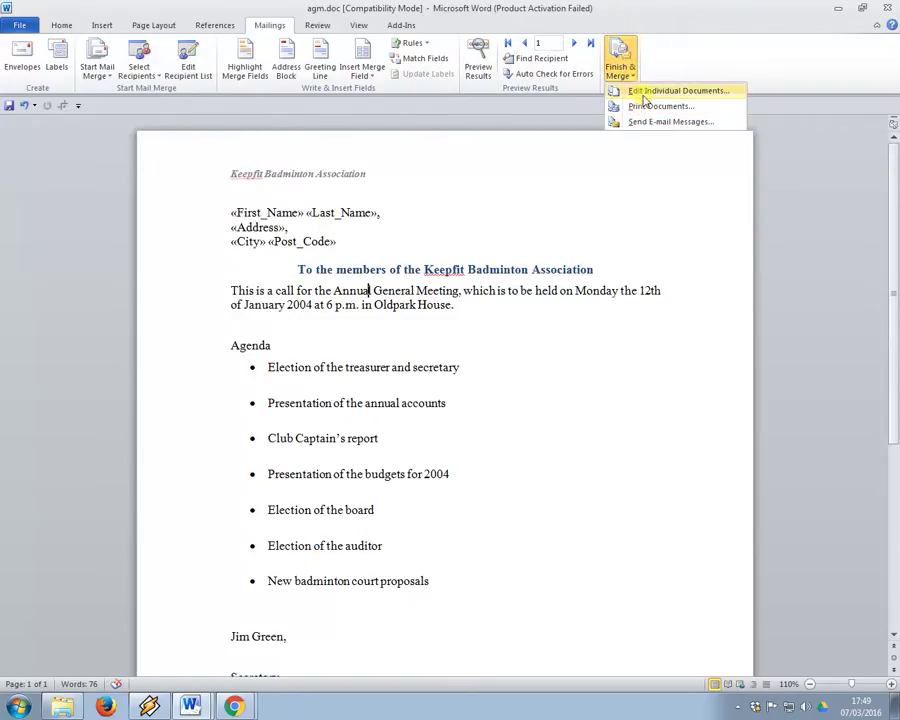
click(645, 97)
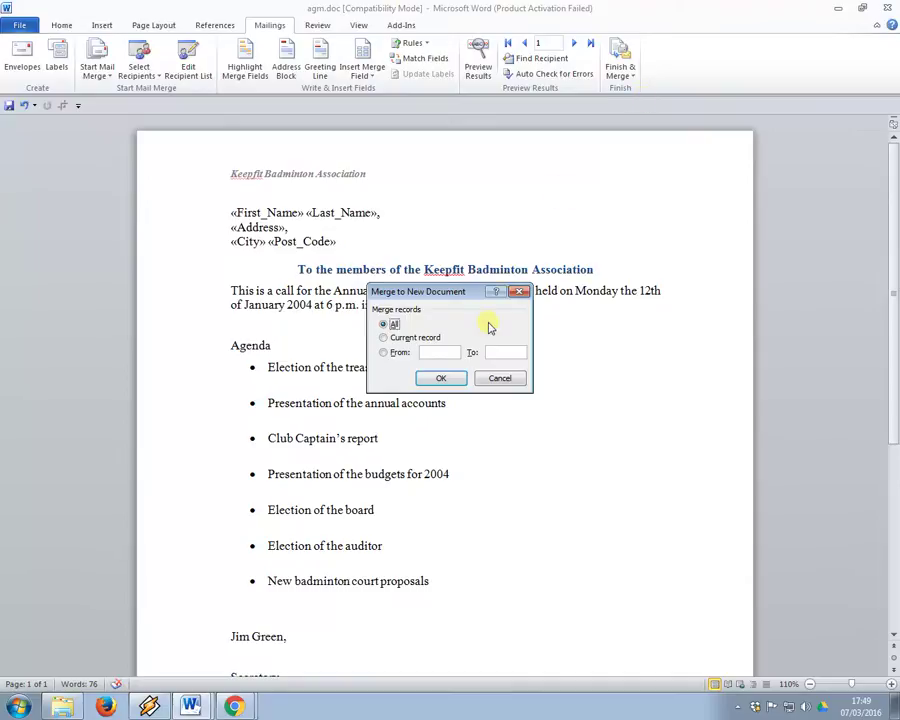
click(443, 380)
Look through the merged letters to check each recipient's name and address lines.
scroll(279, 245, down, 15)
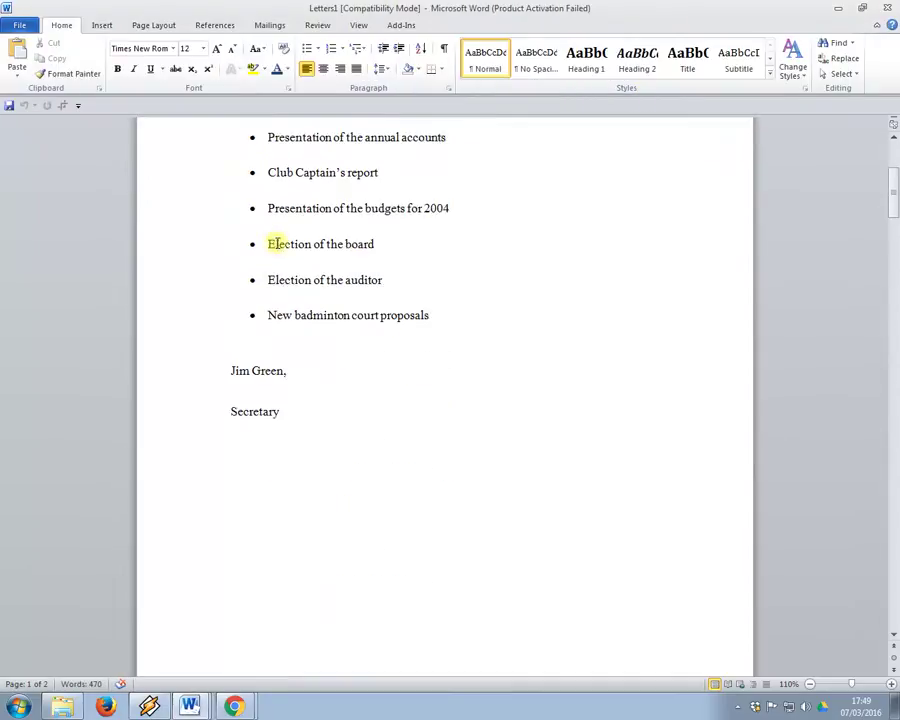
scroll(290, 270, down, 20)
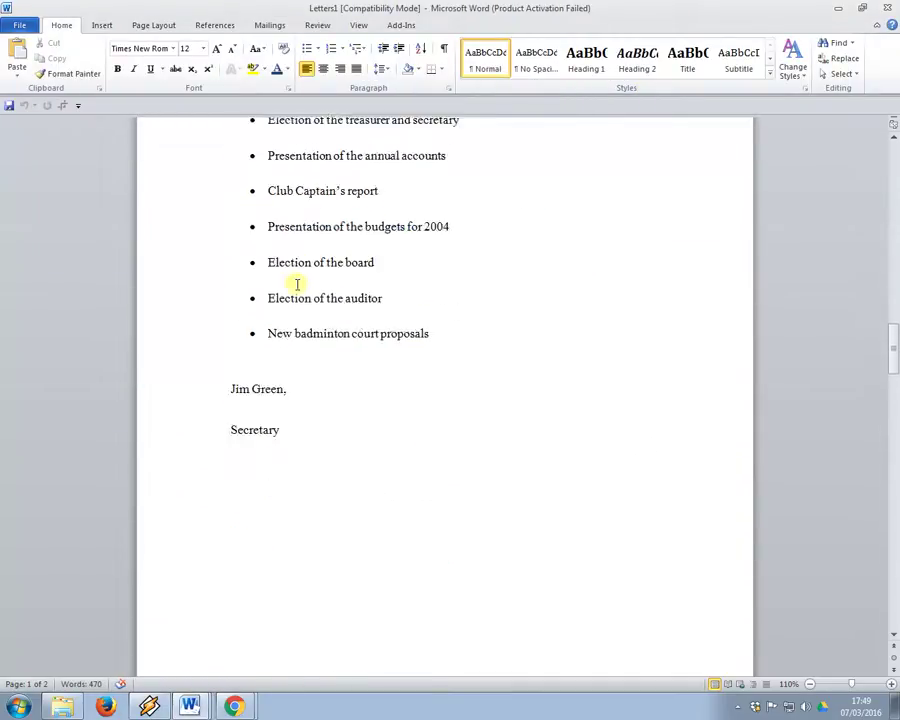
scroll(297, 285, down, 4)
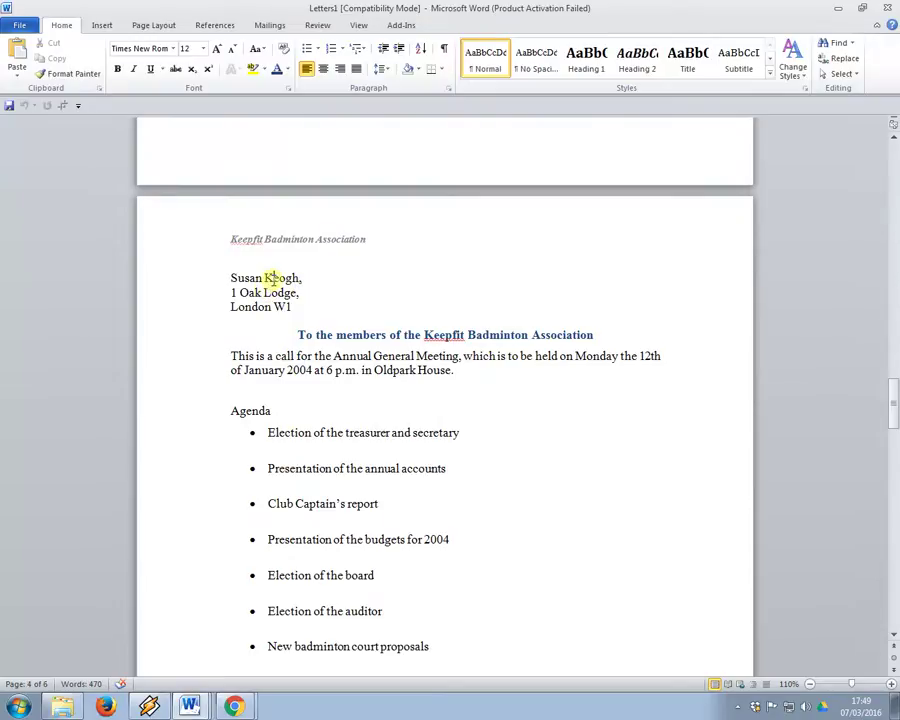
scroll(272, 282, up, 20)
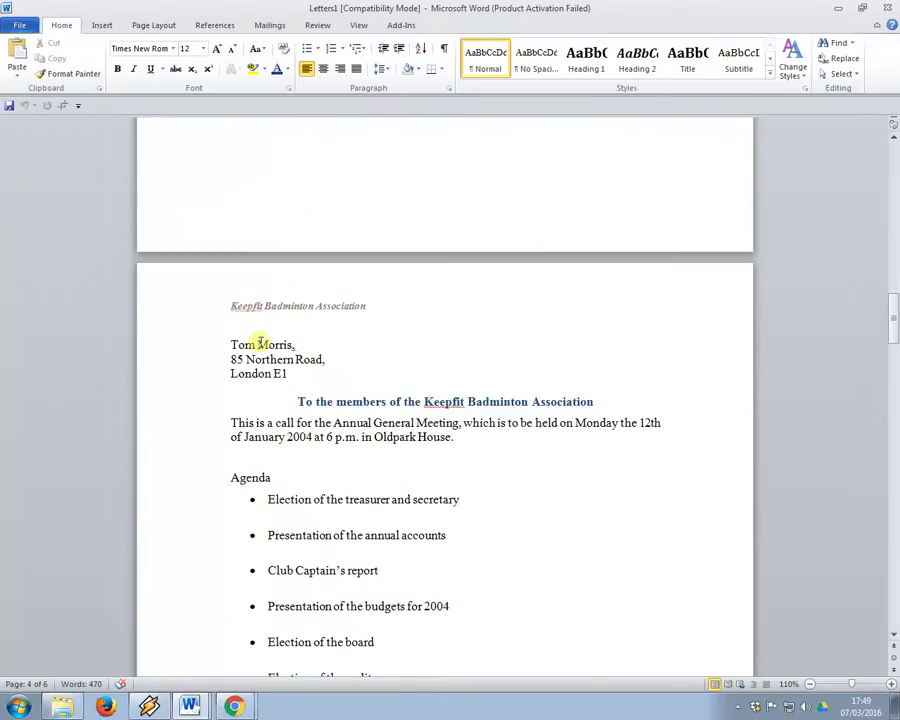
scroll(262, 342, up, 15)
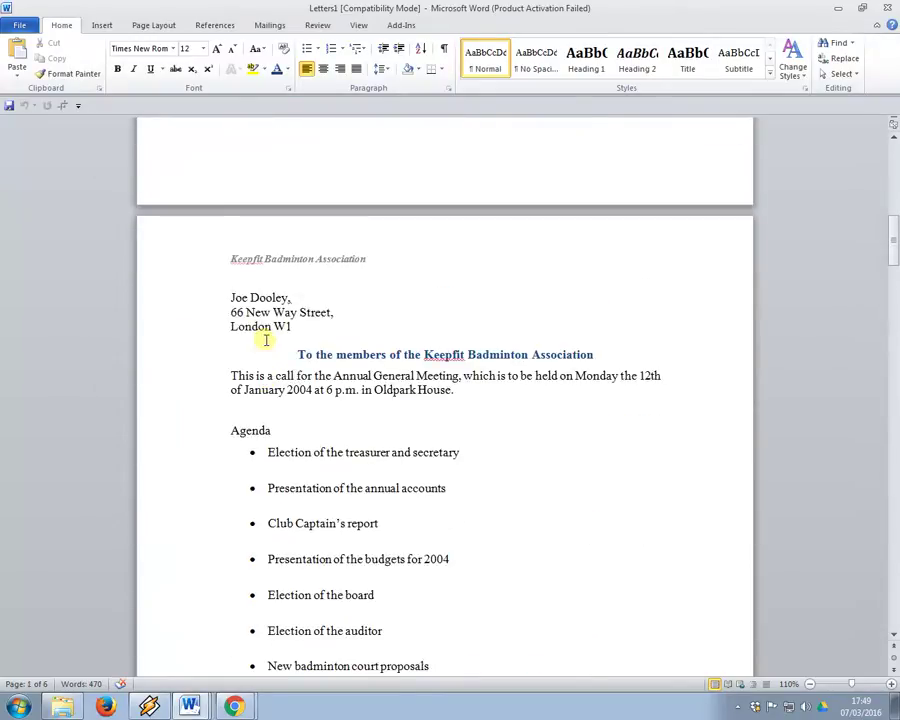
Save the merged letters as mergd31.doc in Word 97-2003 Document format in the Word Mock Exam #1 folder.
scroll(266, 340, up, 12)
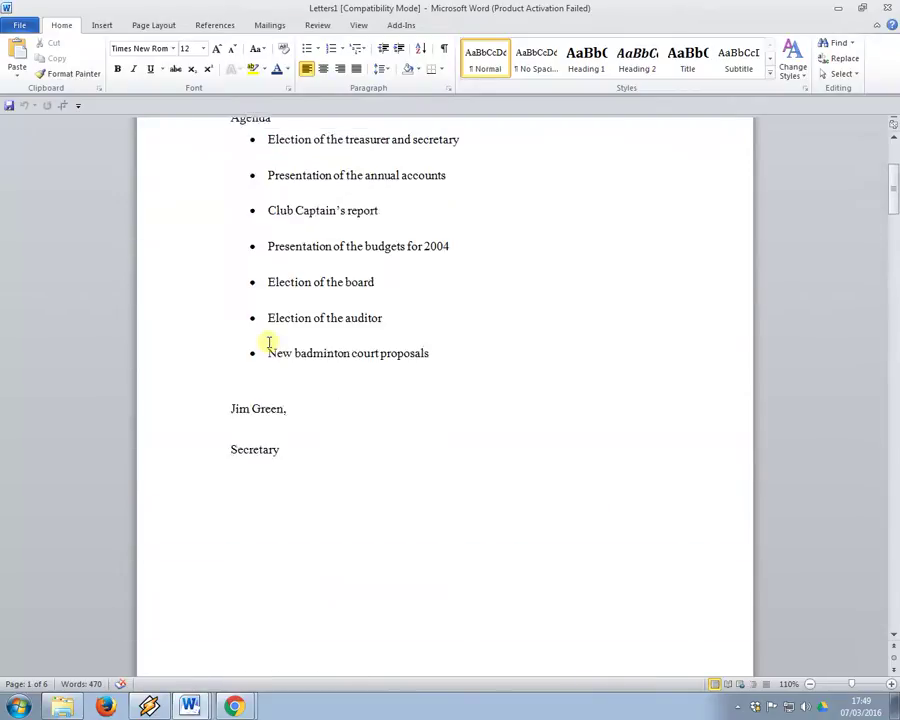
click(19, 25)
click(38, 64)
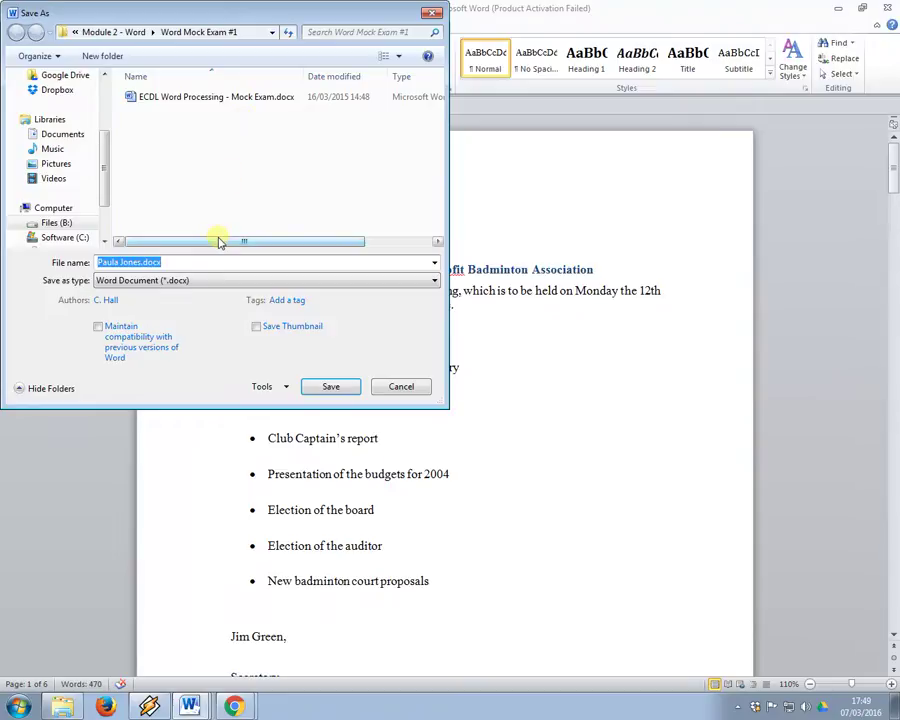
text(mergd31)
click(199, 281)
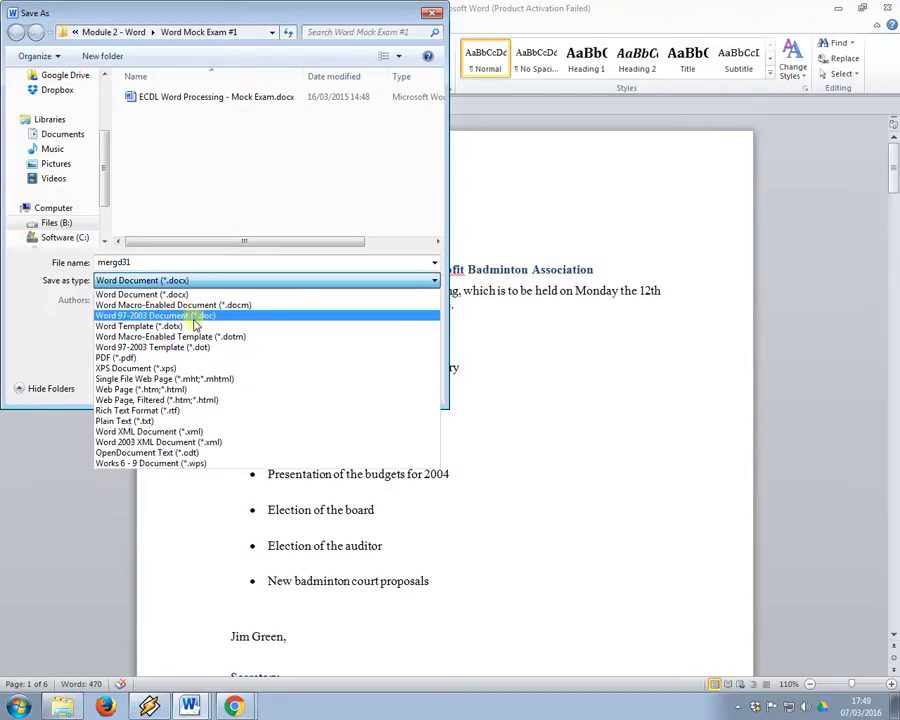
click(194, 315)
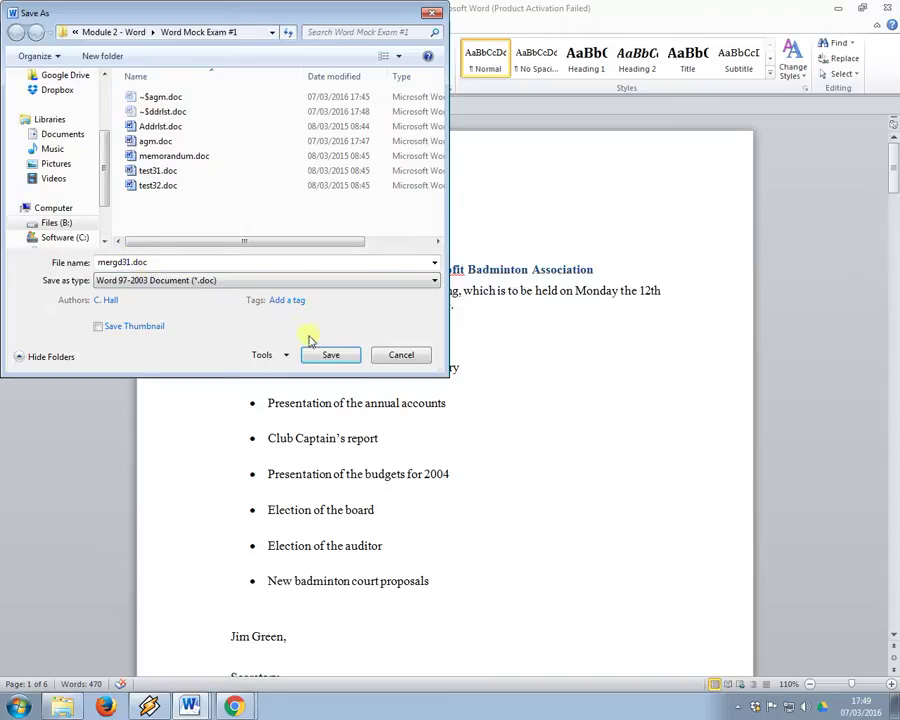
click(328, 352)
Return to the exam document and read tasks 15 and 16 about closing the documents and handling memorandum.doc.
key(alt+Tab)
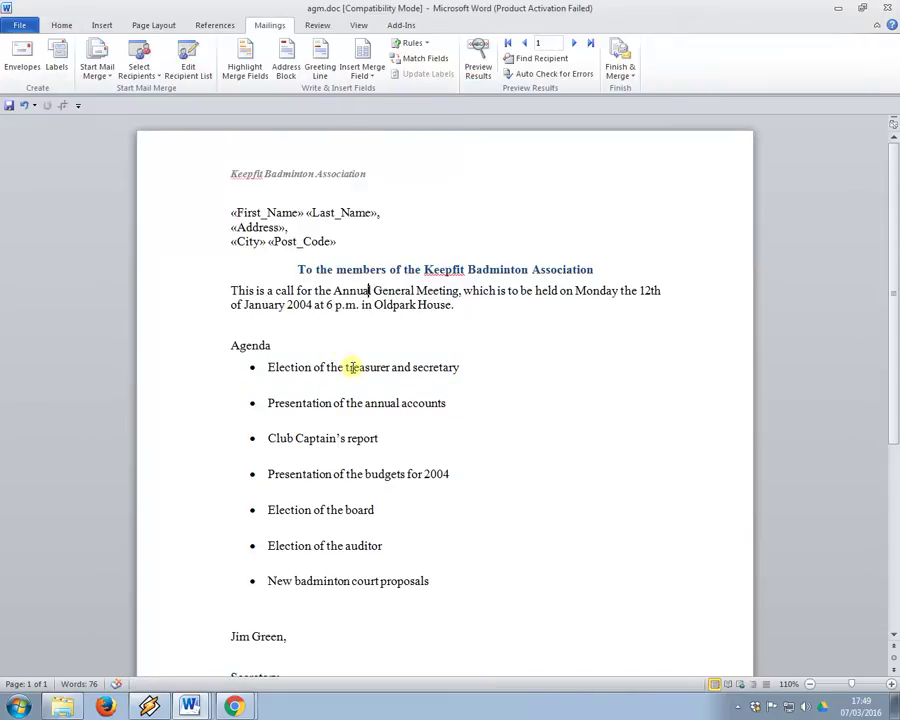
key(alt+Tab)
key(alt+Tab)
scroll(330, 350, down, 2)
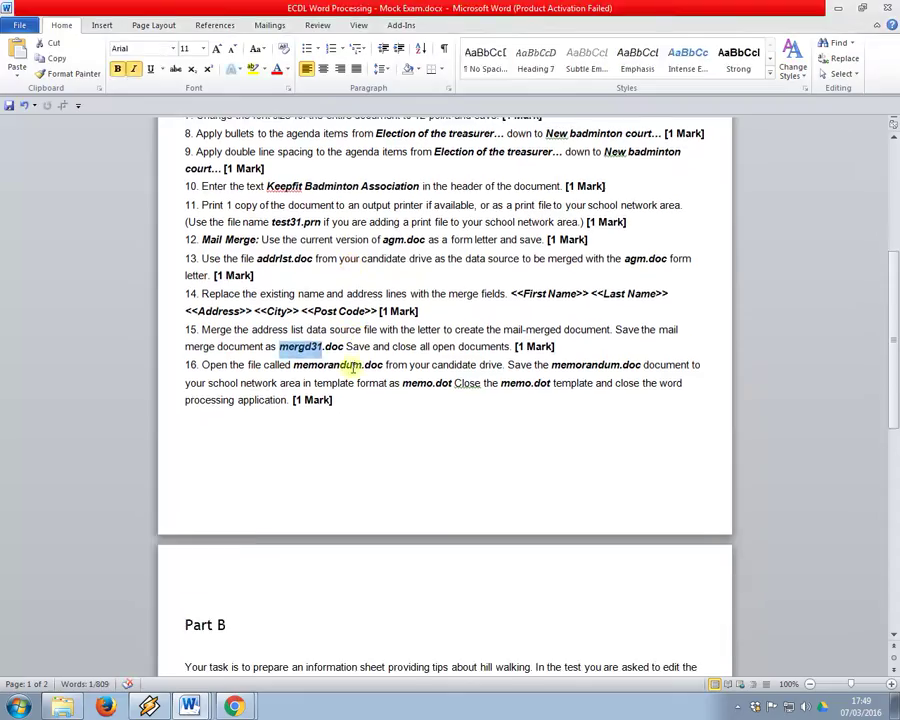
scroll(308, 405, down, 3)
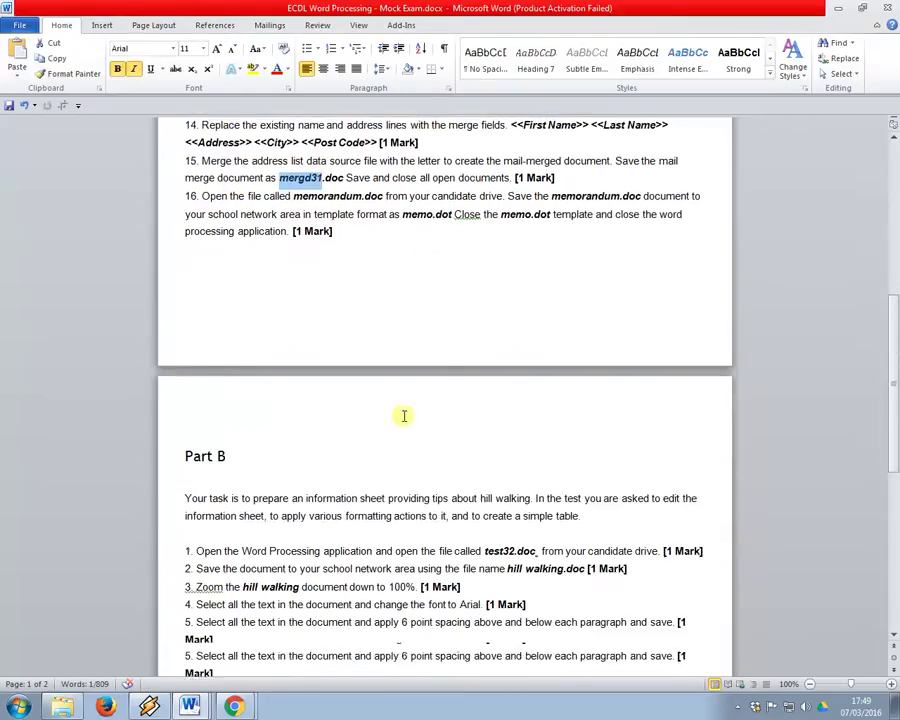
drag(337, 235, 265, 211)
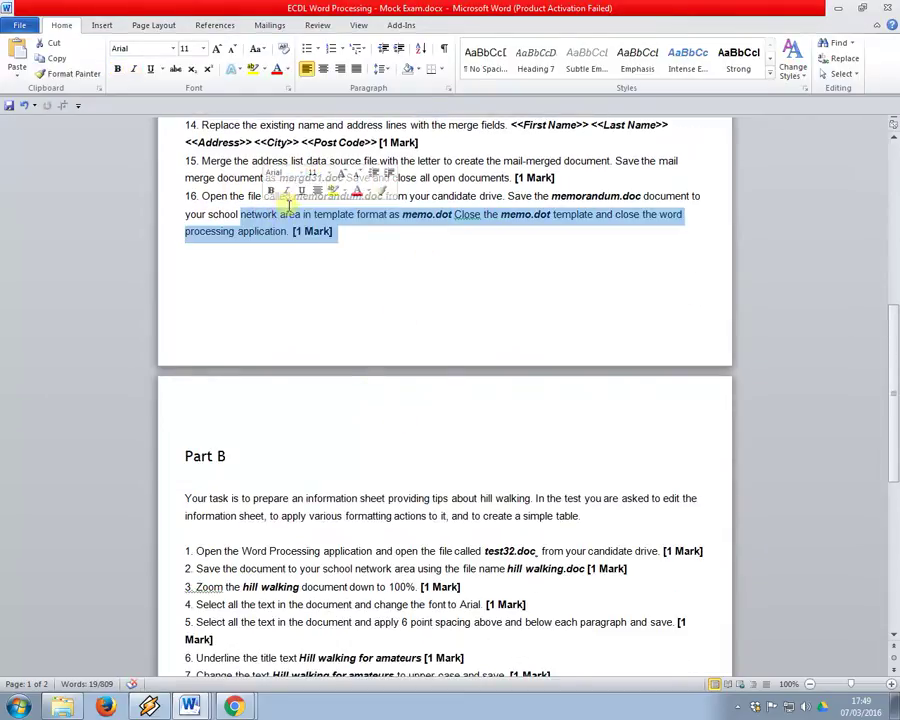
Close the exam document and close the agm.doc letter without saving its changes.
key(alt+Tab)
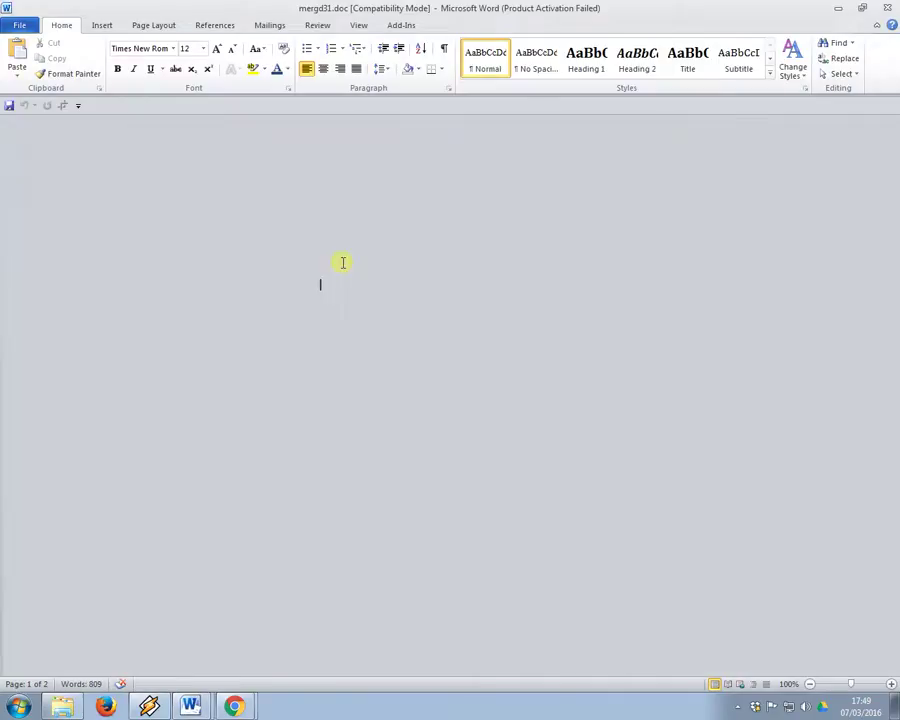
key(alt+Tab)
click(346, 276)
key(alt+F4)
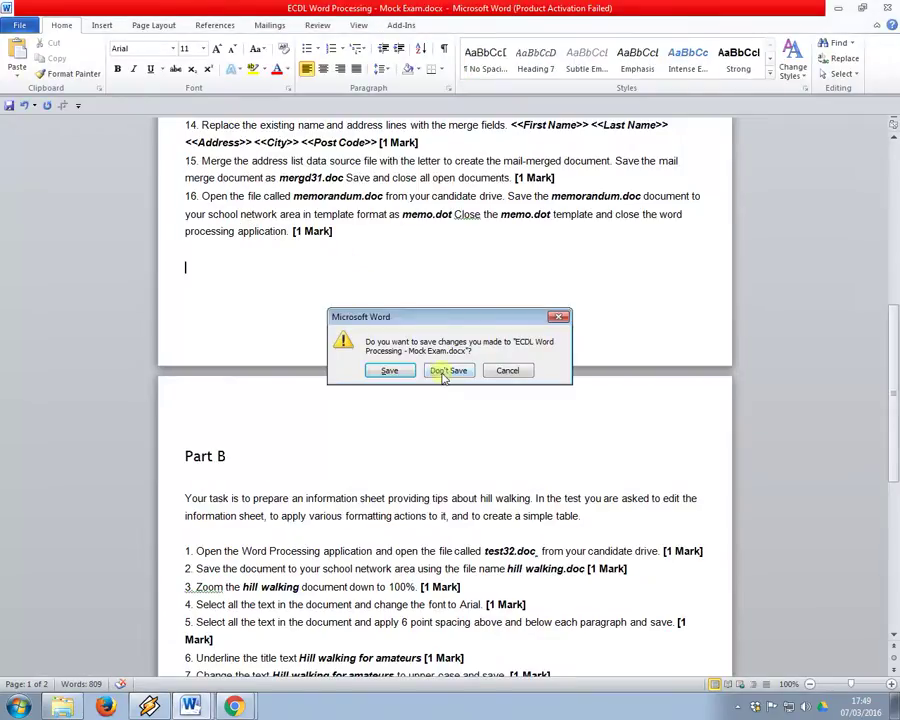
click(446, 371)
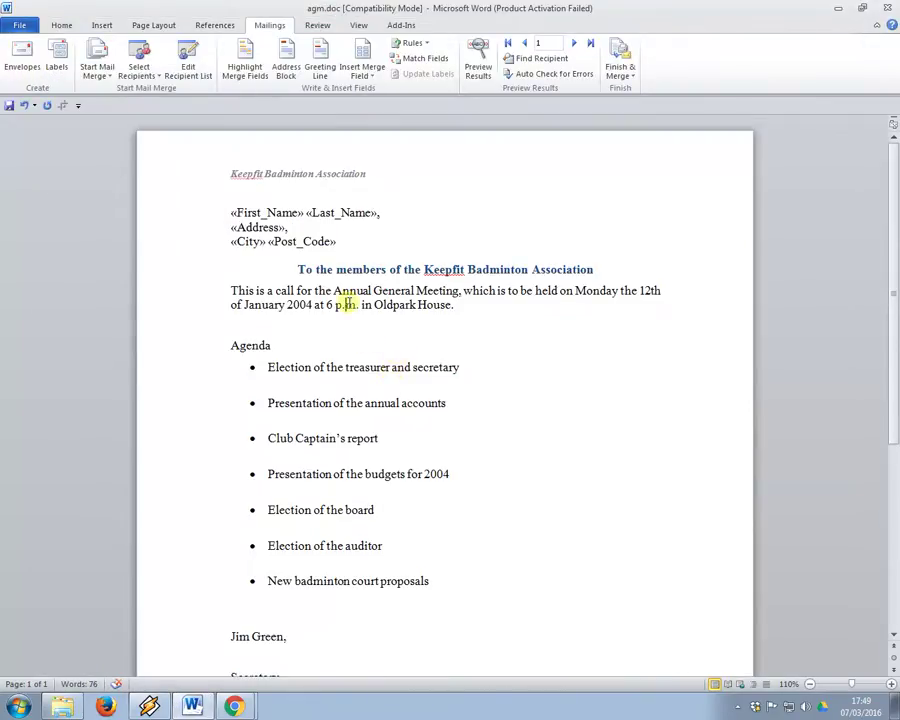
key(alt+F4)
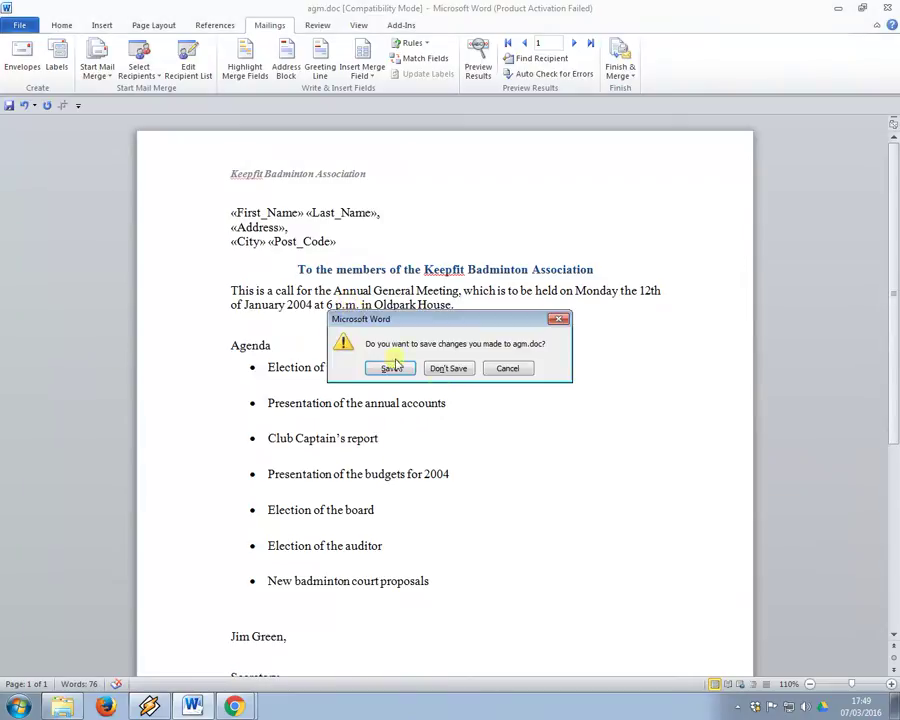
click(447, 368)
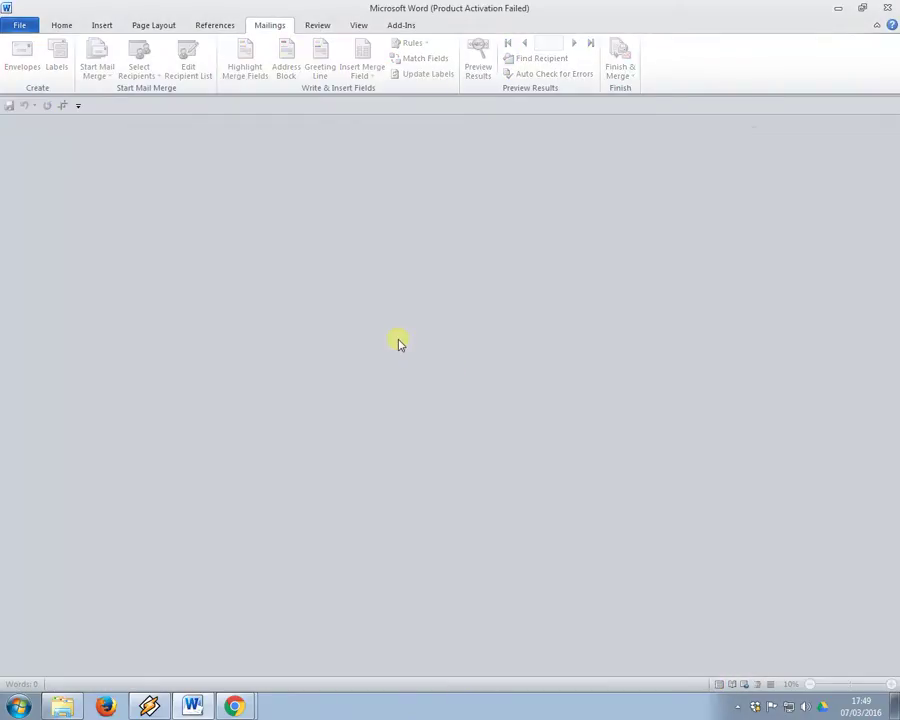
Reopen ECDL Word Processing - Mock Exam.docx from the Word Mock Exam #1 folder.
key(alt+Tab)
key(alt+Tab)
key(alt+Tab)
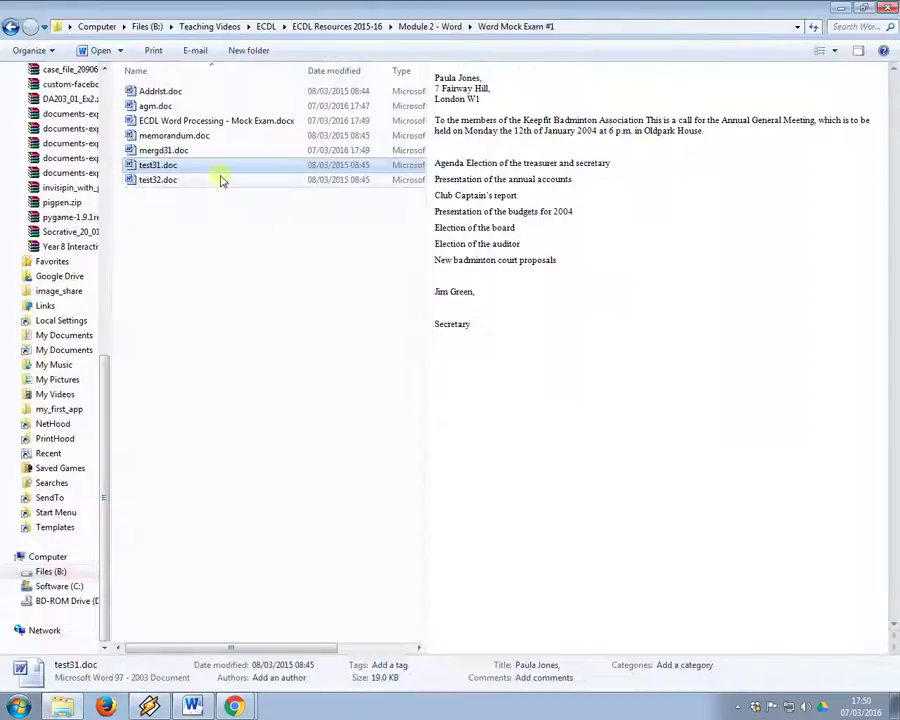
double_click(214, 121)
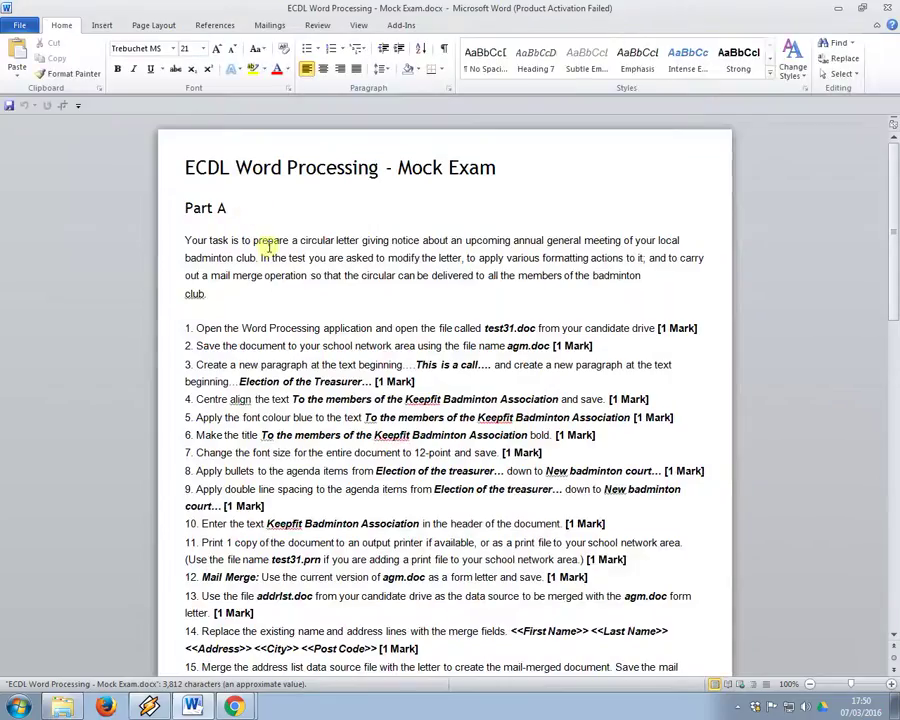
Open memorandum.doc from the Word Mock Exam #1 folder.
key(alt+Tab)
click(180, 150)
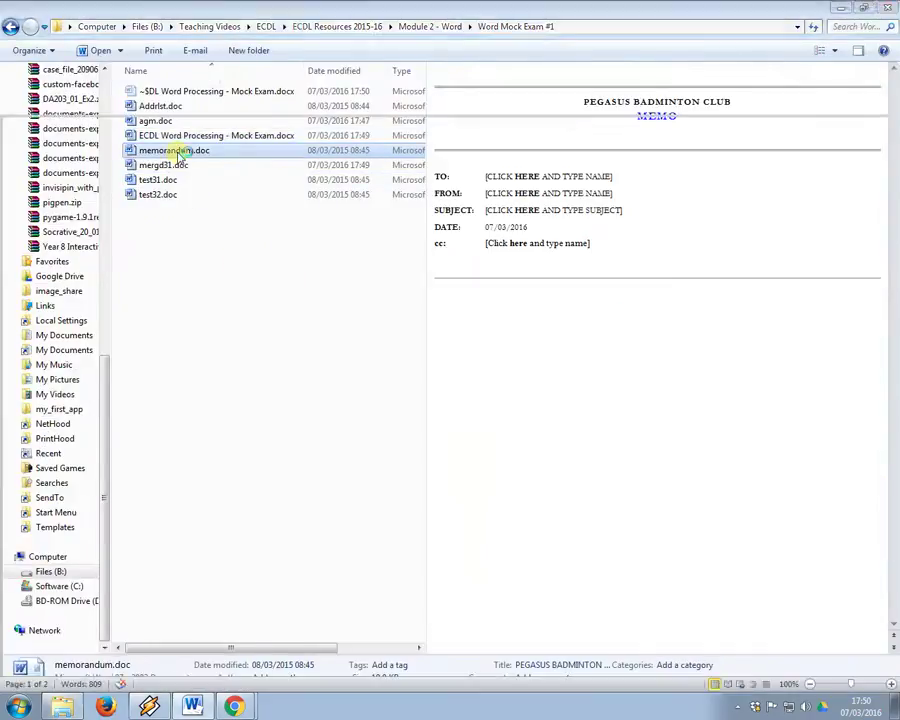
double_click(180, 150)
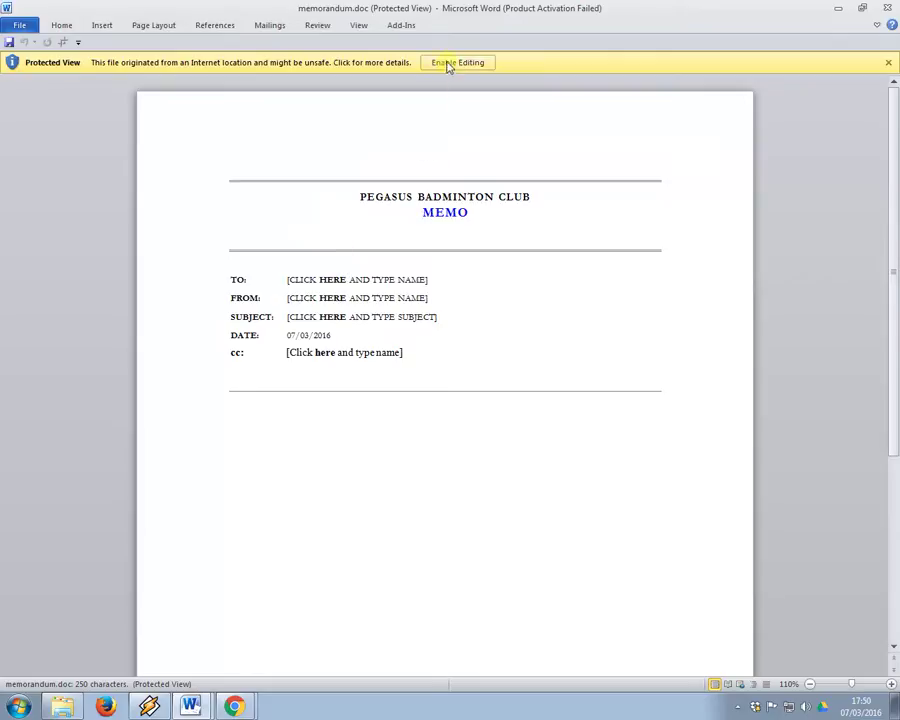
Reread task 16 in the exam document about saving the memorandum as a template.
key(alt+Tab)
scroll(416, 412, down, 7)
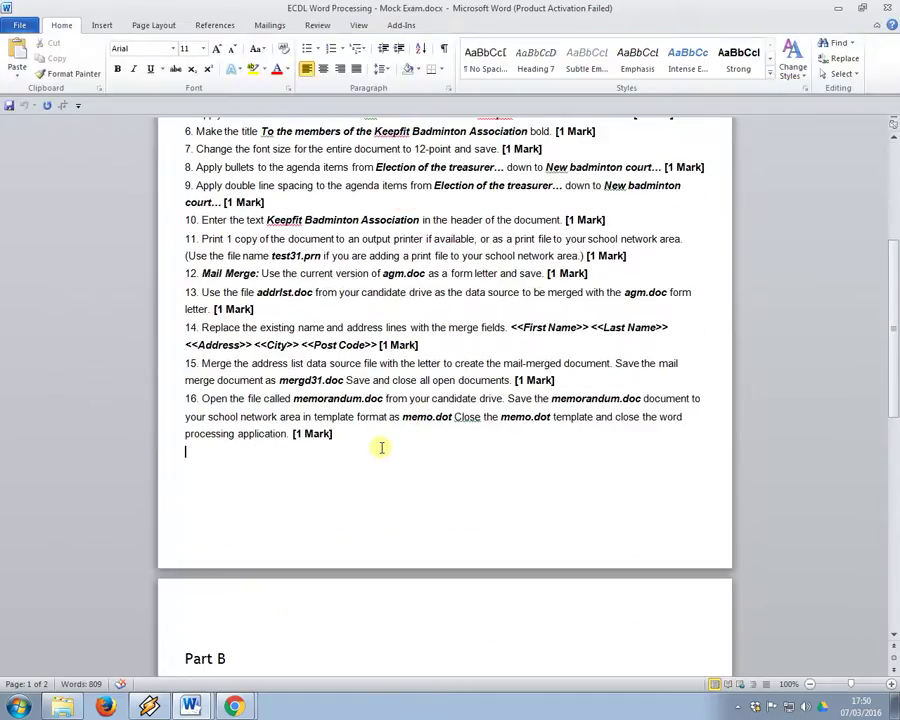
mouse_move(380, 446)
mouse_down()
mouse_move(251, 413)
mouse_move(241, 395)
mouse_move(207, 413)
mouse_move(310, 420)
mouse_move(287, 416)
mouse_move(392, 402)
mouse_move(340, 416)
mouse_move(386, 440)
mouse_up()
click(386, 440)
key(alt+Tab)
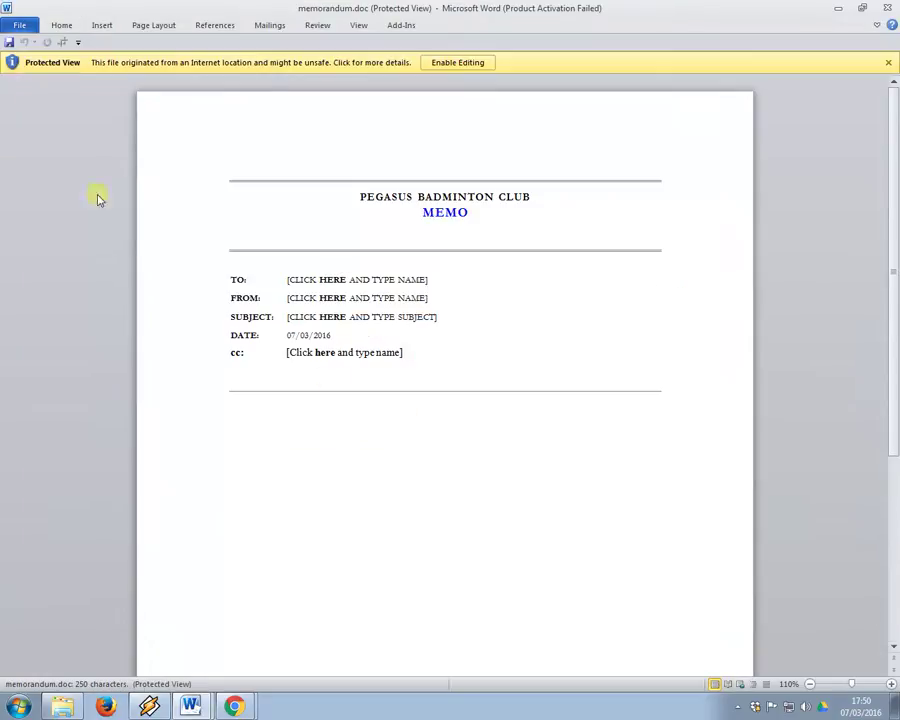
Enable editing of memorandum.doc and save it as memorandum.dot in Word 97-2003 Template format.
click(479, 62)
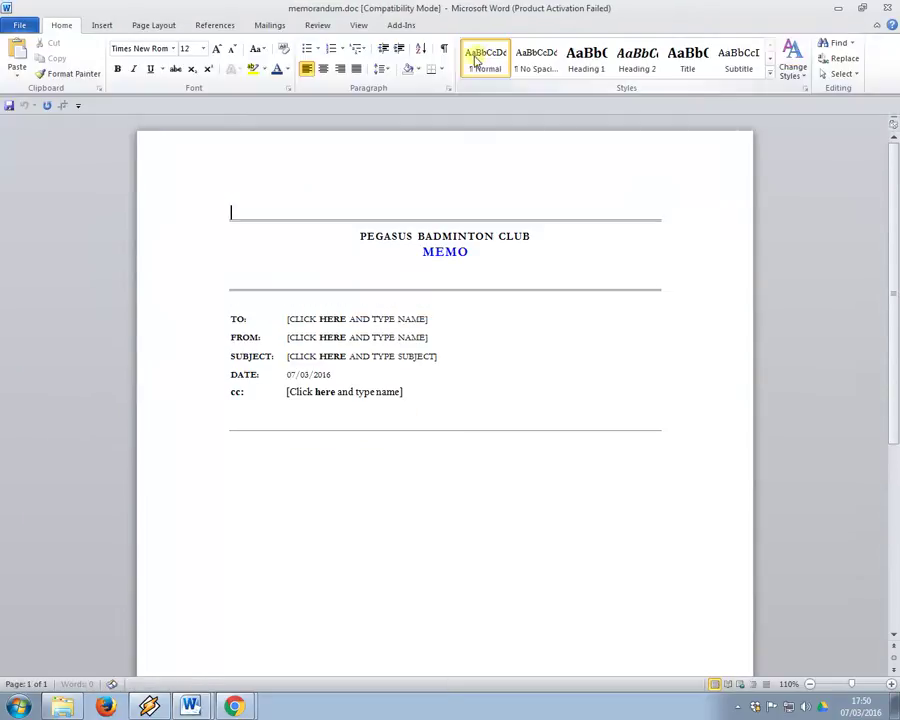
click(19, 25)
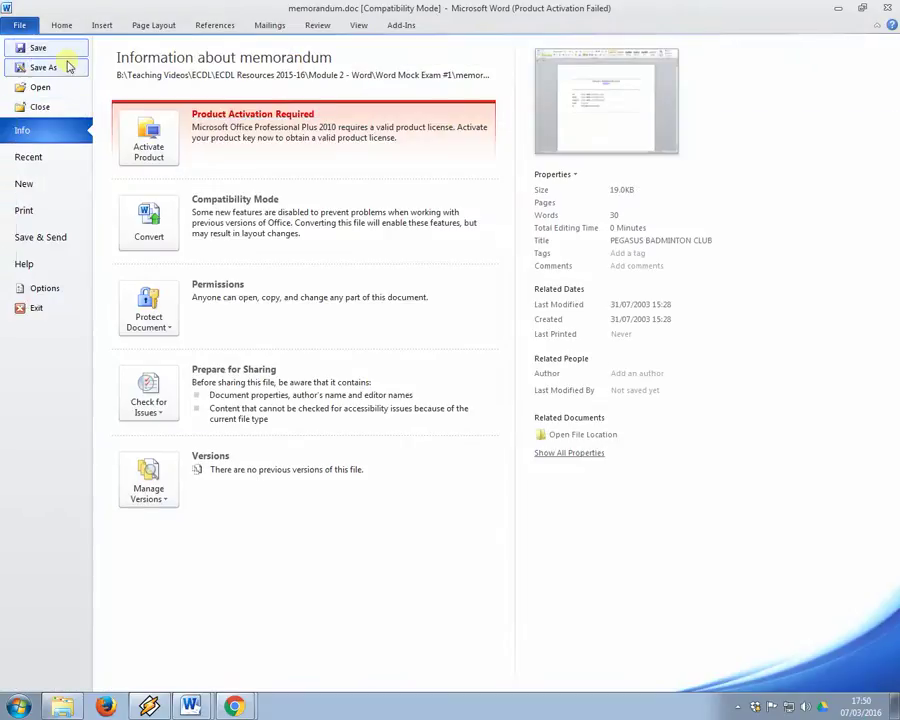
click(50, 64)
click(232, 280)
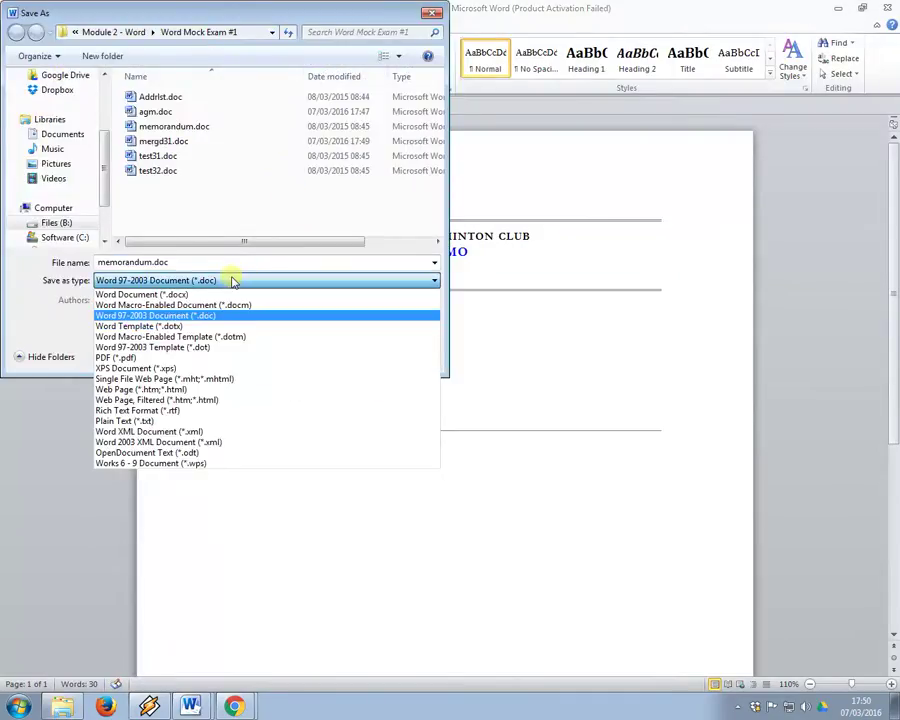
click(204, 348)
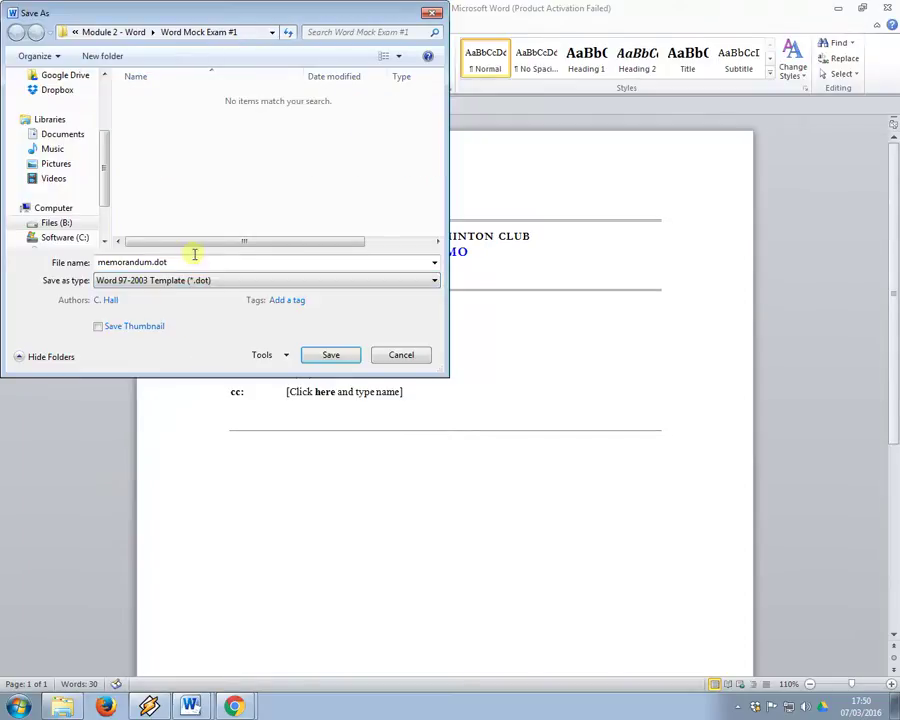
click(321, 357)
Close the memorandum.dot template and go on to the Part B tasks in the exam document.
key(alt+Tab)
scroll(400, 390, down, 5)
scroll(393, 397, down, 3)
key(alt+Tab)
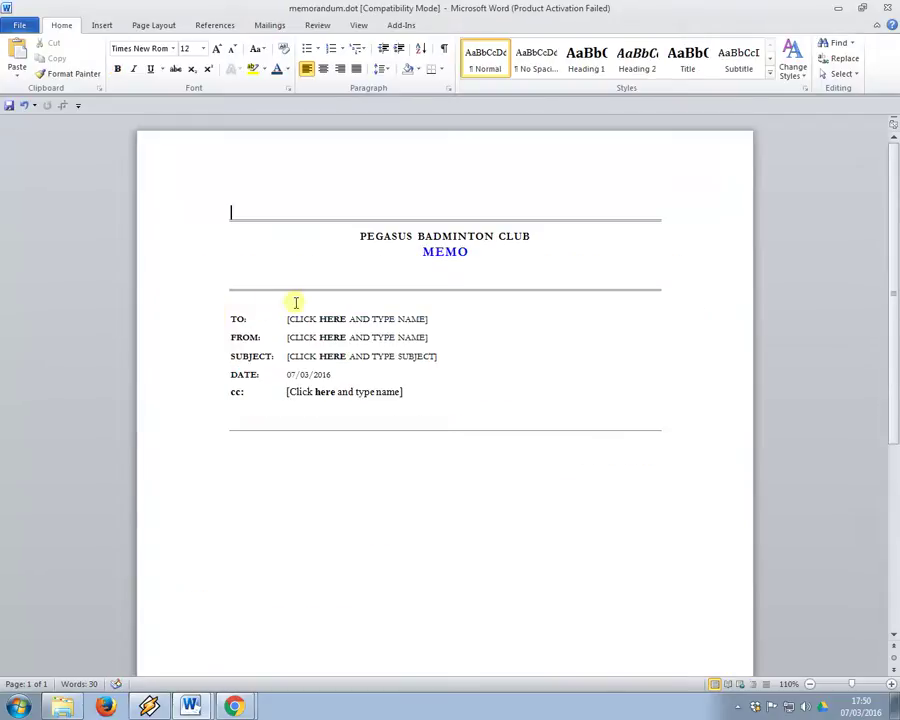
key(alt+Tab)
key(alt+Tab)
key(alt+Tab)
scroll(296, 438, down, 2)
Open test32.doc from the Word Mock Exam #1 folder.
key(alt+Tab)
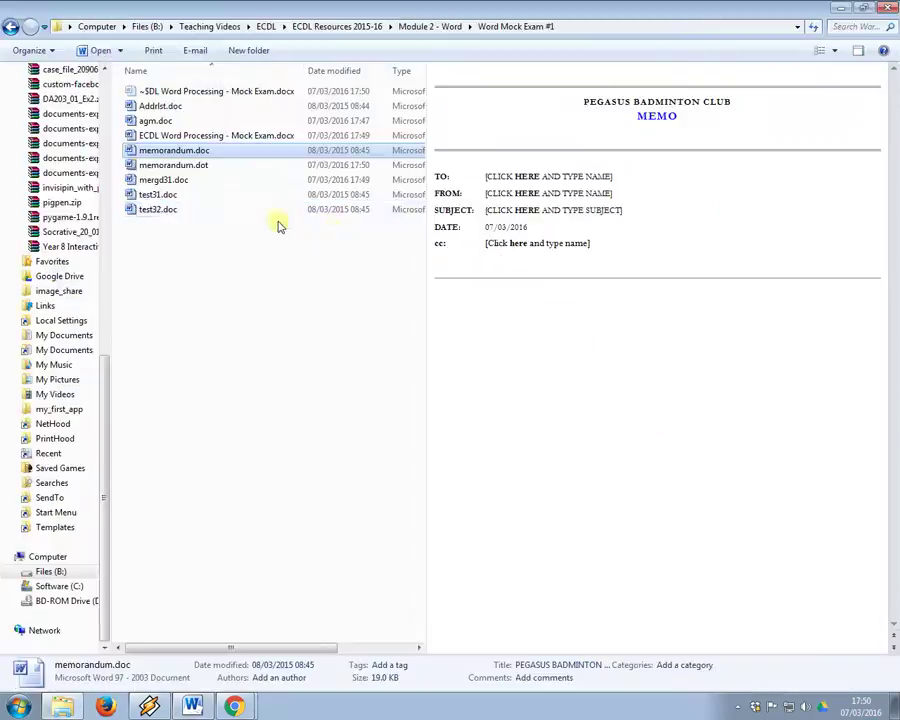
click(177, 209)
key(alt+Tab)
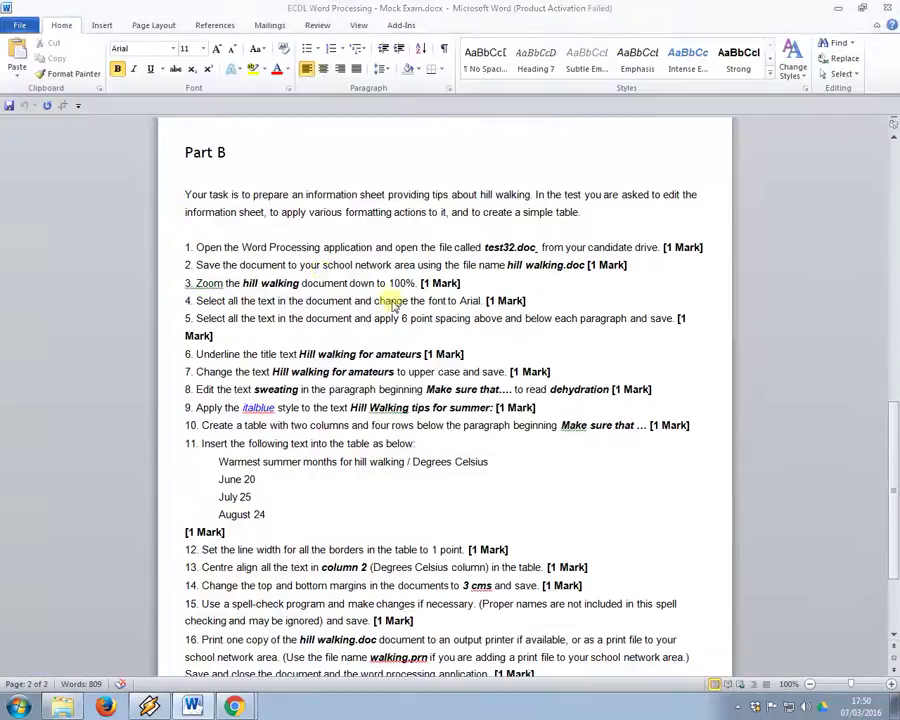
key(alt+Tab)
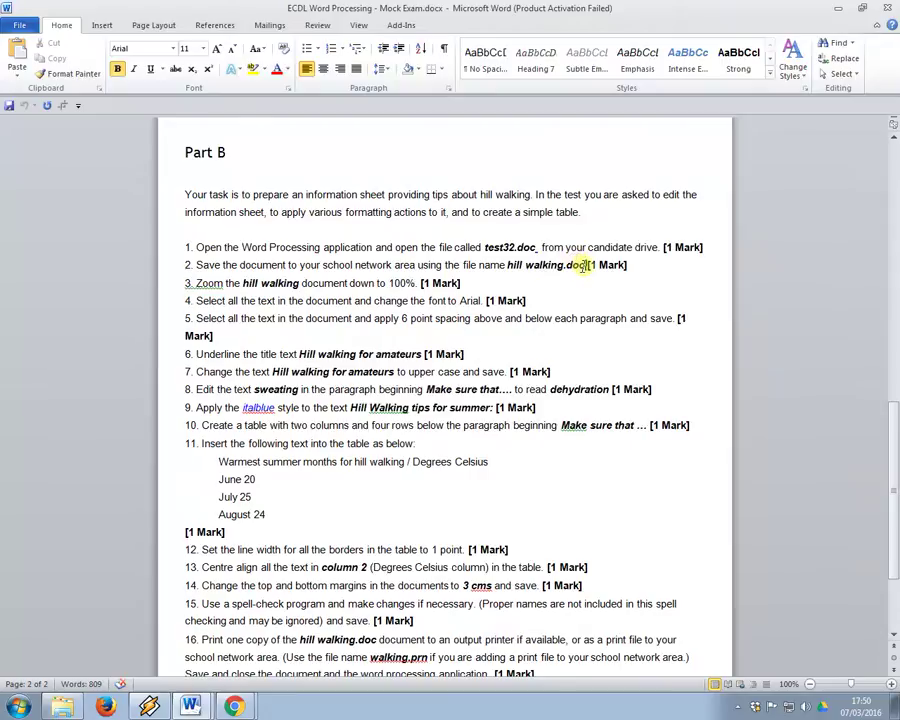
Take the file name from Part B task 2, enable editing of test32.doc and save it as hill walking.doc.
drag(583, 266, 396, 265)
key(alt+Tab)
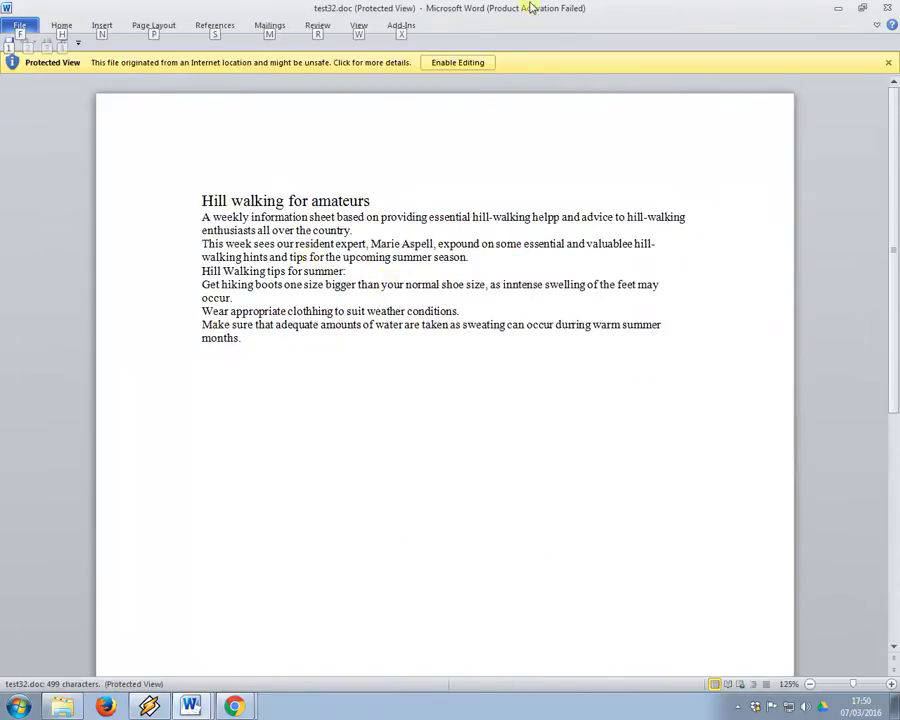
click(457, 62)
click(19, 25)
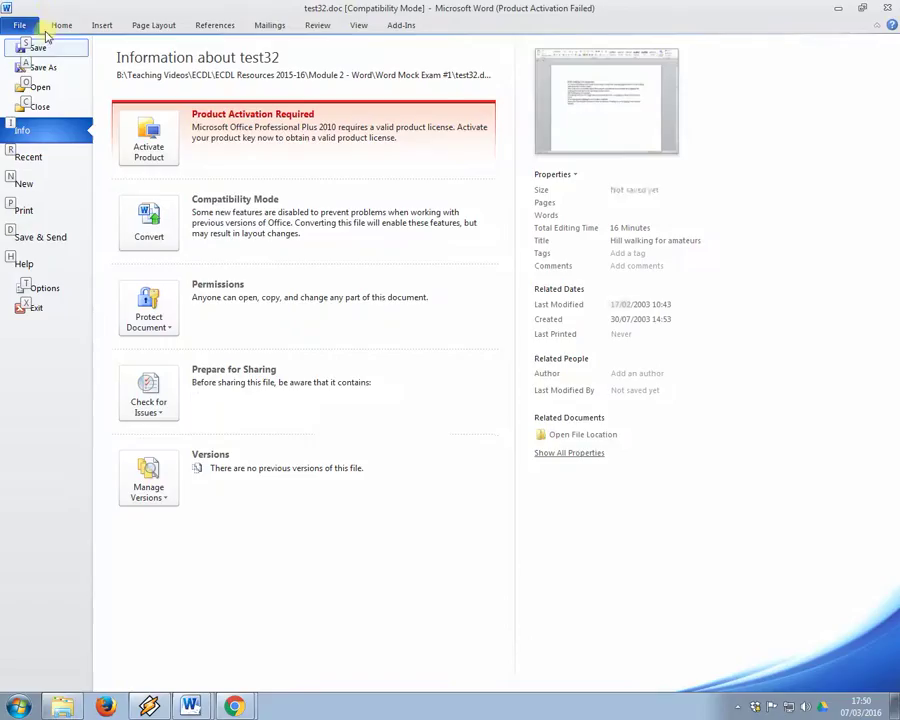
click(42, 64)
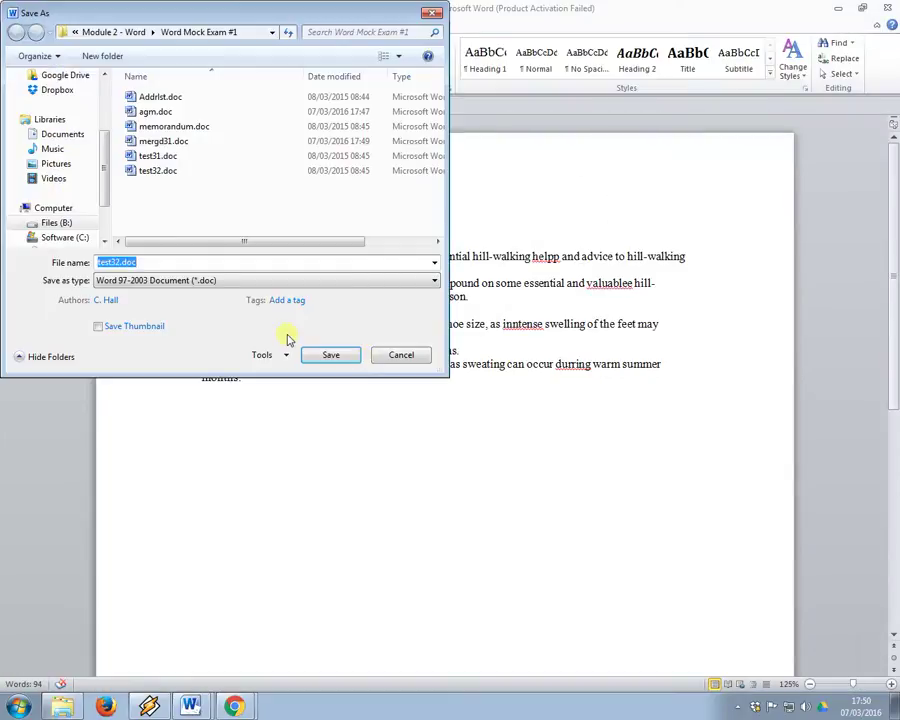
text(hill walking.doc)
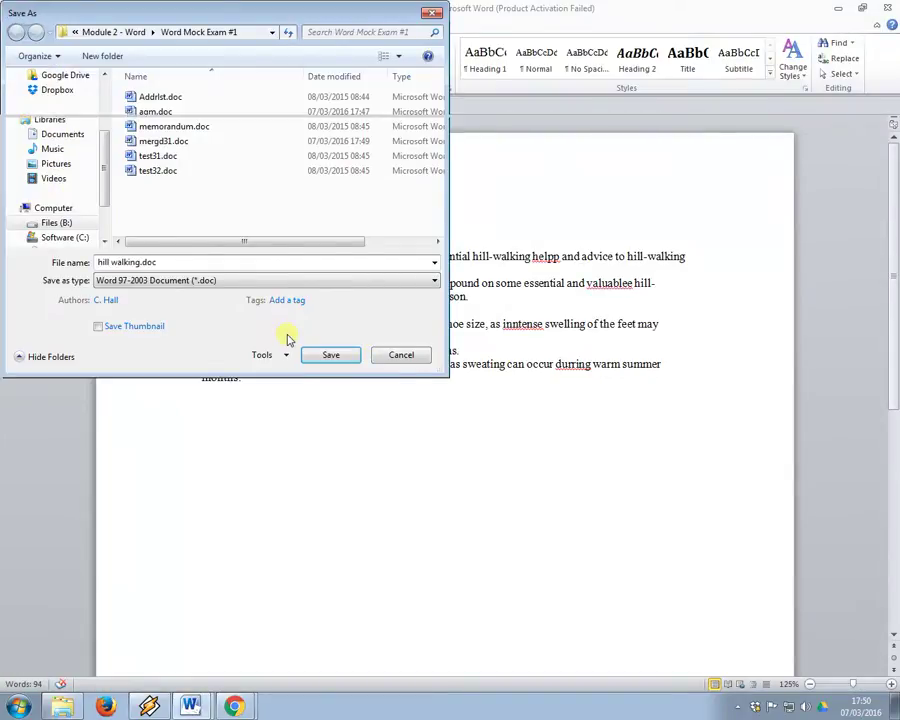
key(Return)
Read Part B tasks 3 and 4 in the exam document about the zoom level and font.
key(alt+Tab)
scroll(370, 323, down, 2)
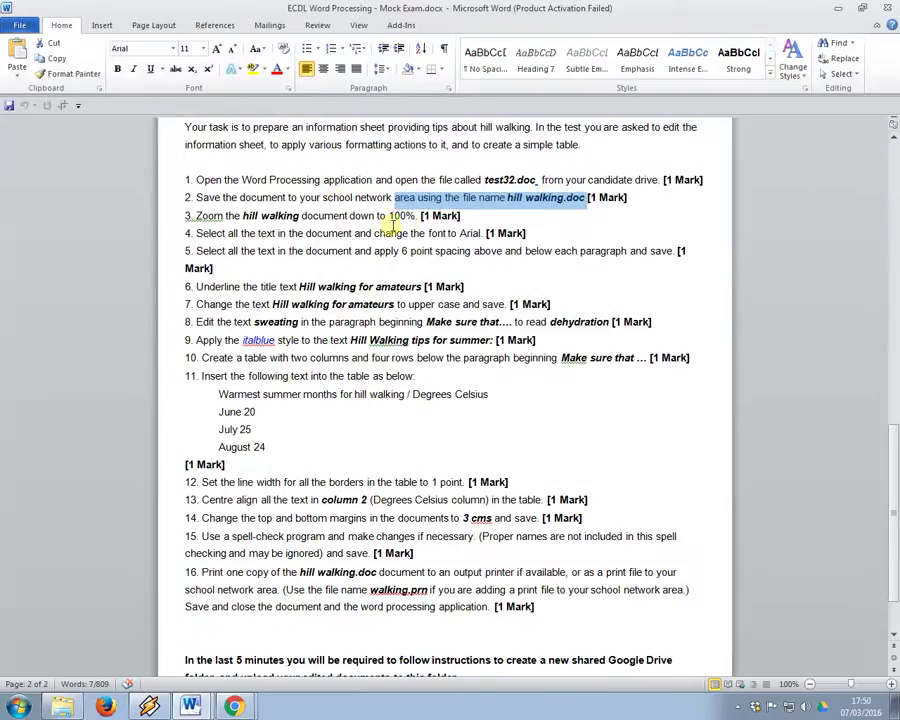
double_click(404, 218)
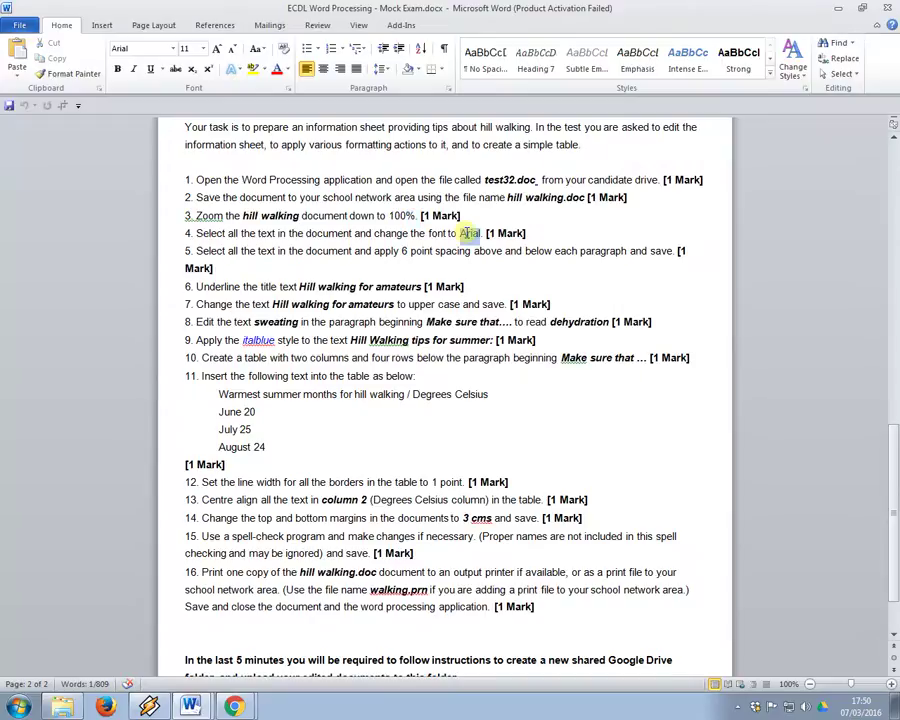
Switch to hill walking.doc and change the font of all its text to Arial.
key(alt+Tab)
key(ctrl+a)
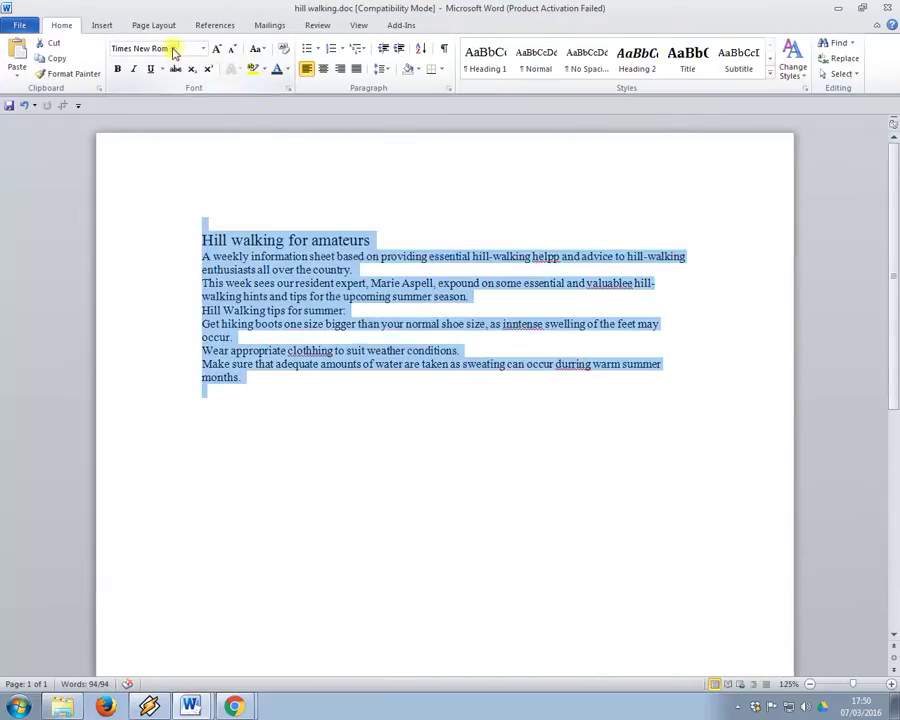
click(173, 48)
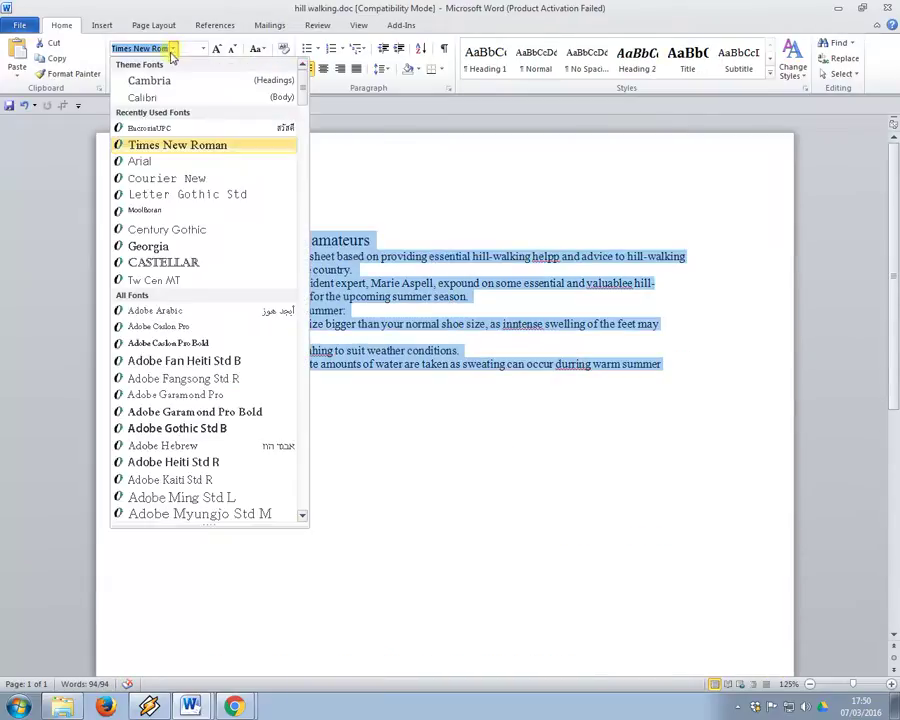
click(139, 162)
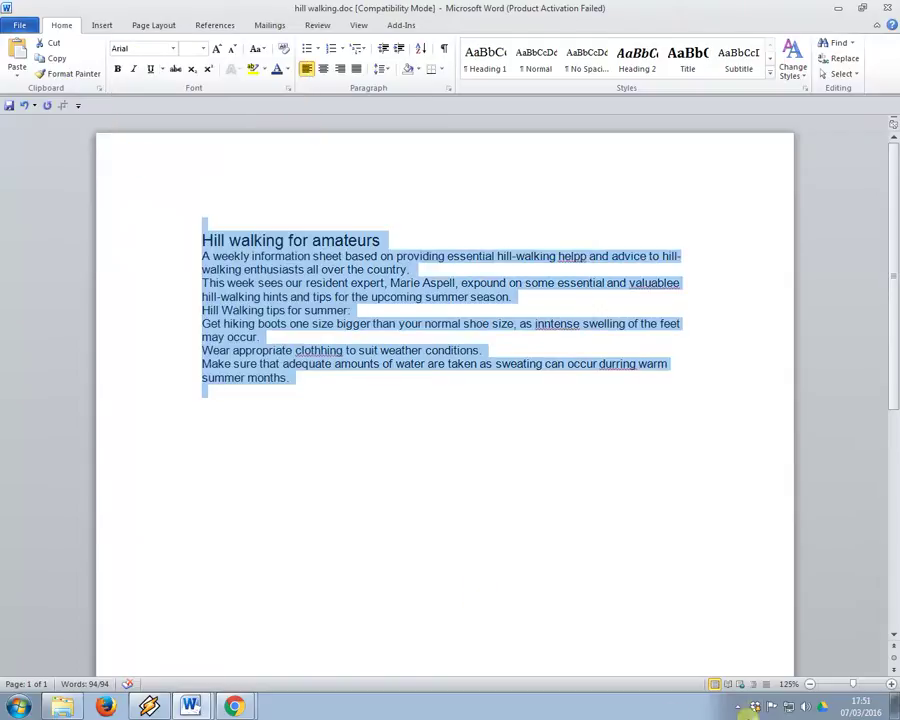
Reduce the zoom level of hill walking.doc to 100%.
click(813, 684)
click(813, 684)
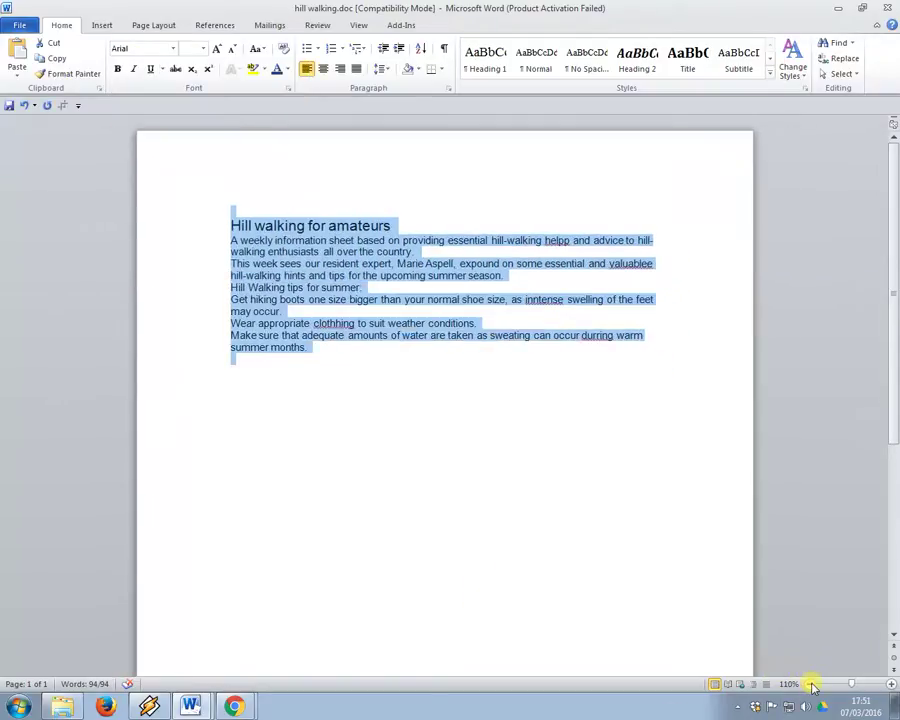
click(813, 684)
click(510, 491)
Check task 5 in the exam document and apply 6 pt spacing before and after every paragraph of hill walking.doc.
key(alt+Tab)
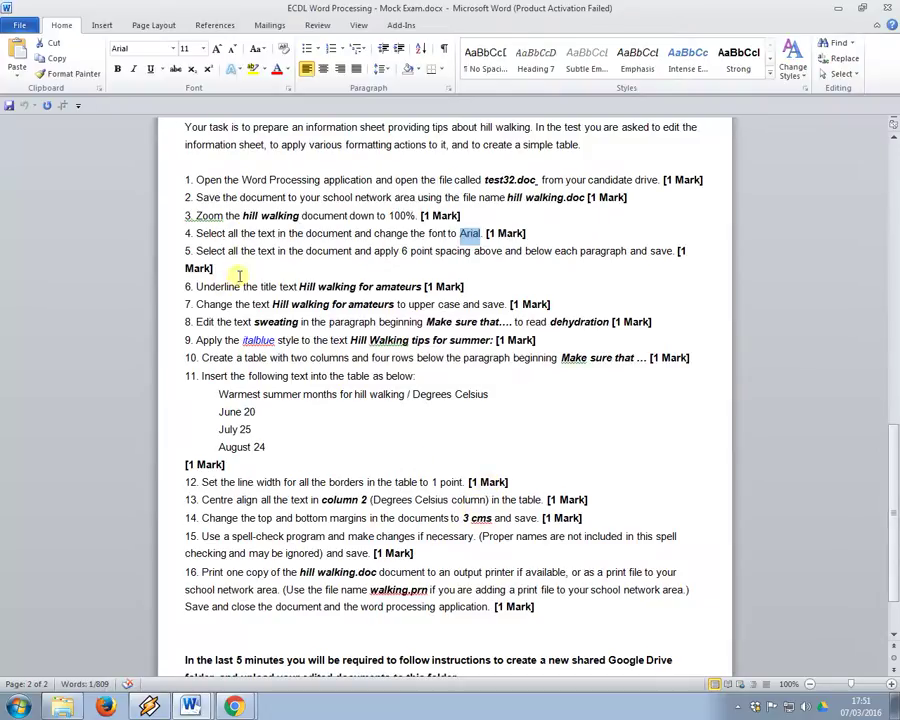
drag(240, 276, 185, 262)
key(alt+Tab)
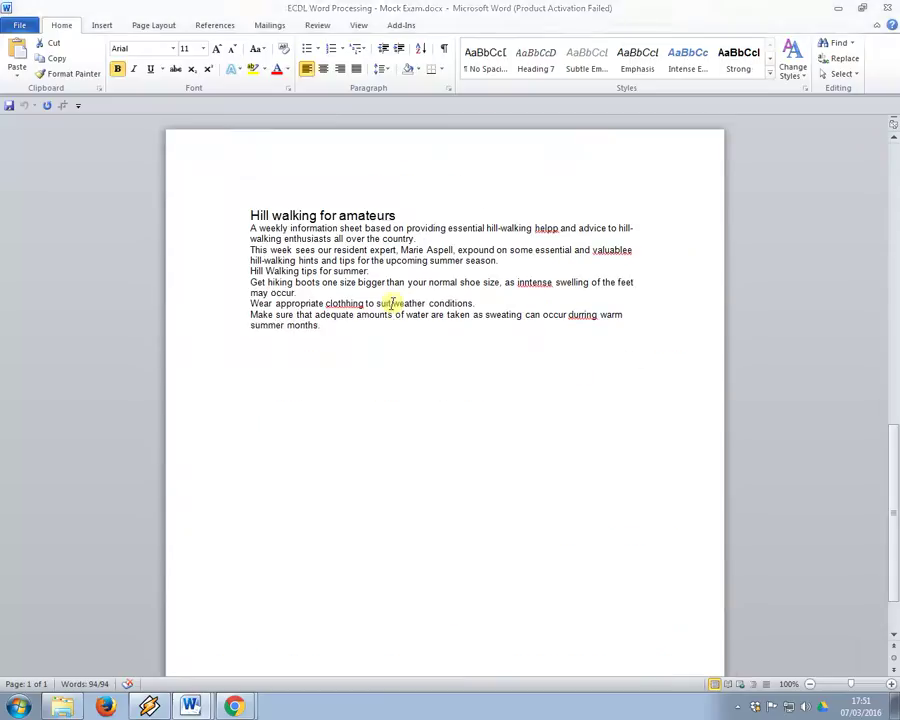
key(ctrl+a)
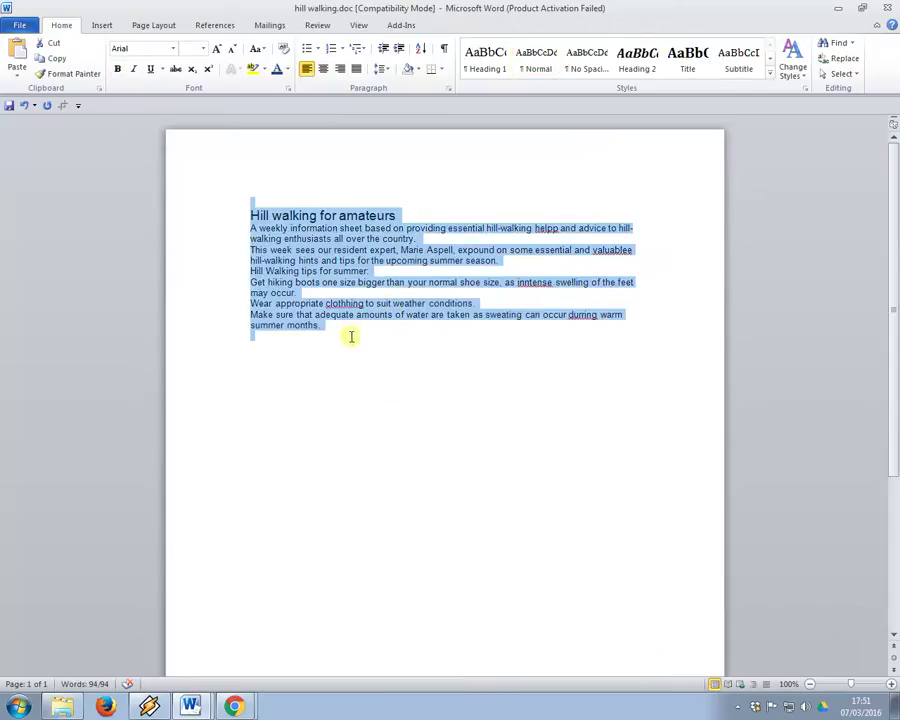
right_click(277, 247)
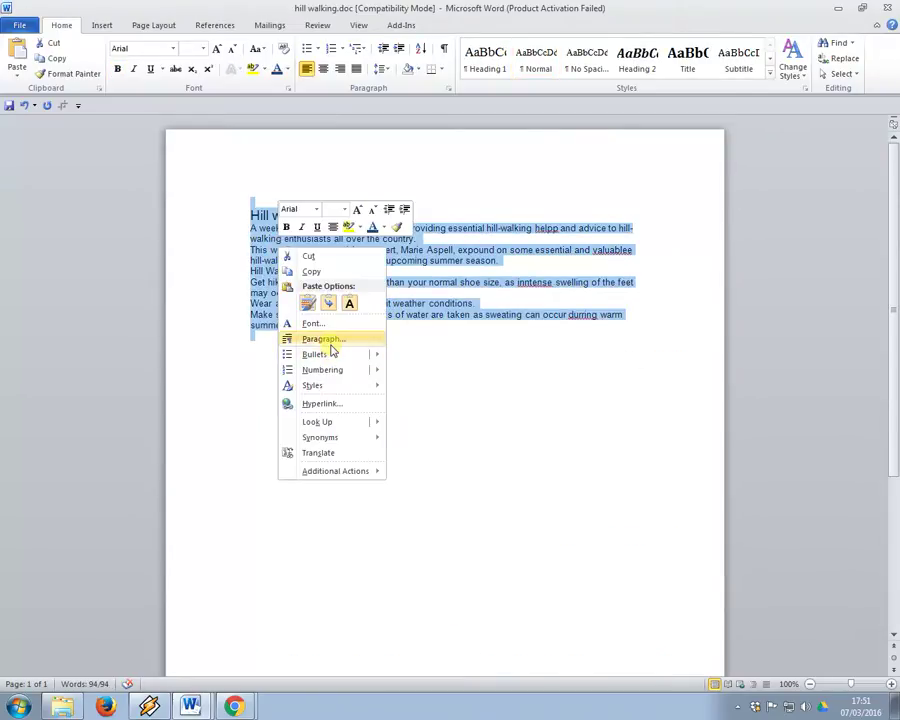
click(328, 341)
click(416, 355)
click(417, 369)
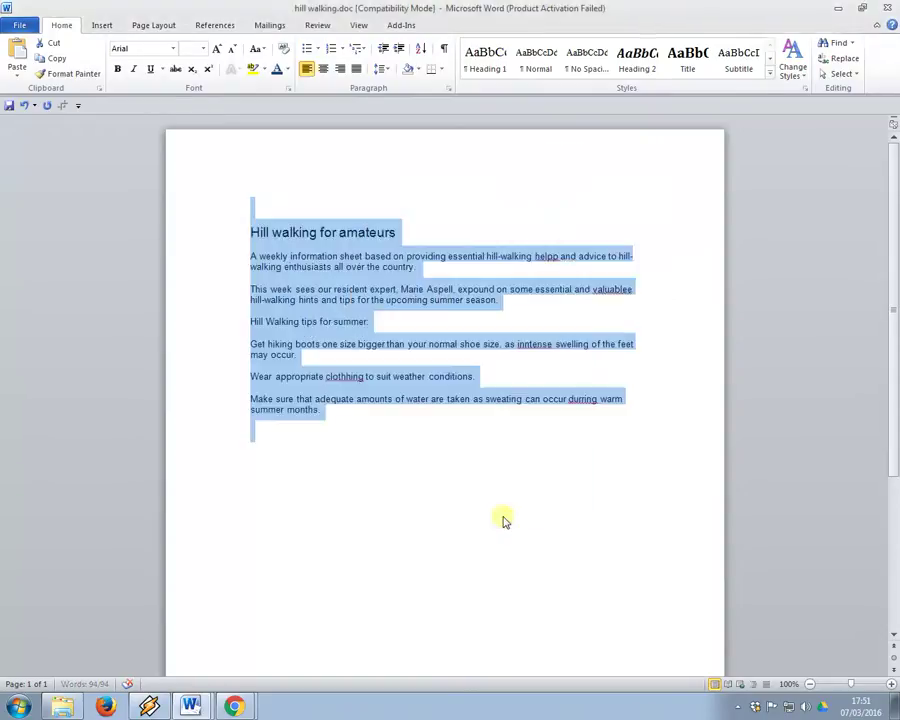
click(494, 418)
Follow tasks 6 and 7 by underlining the title "Hill walking for amateurs" and converting it to upper case.
key(alt+Tab)
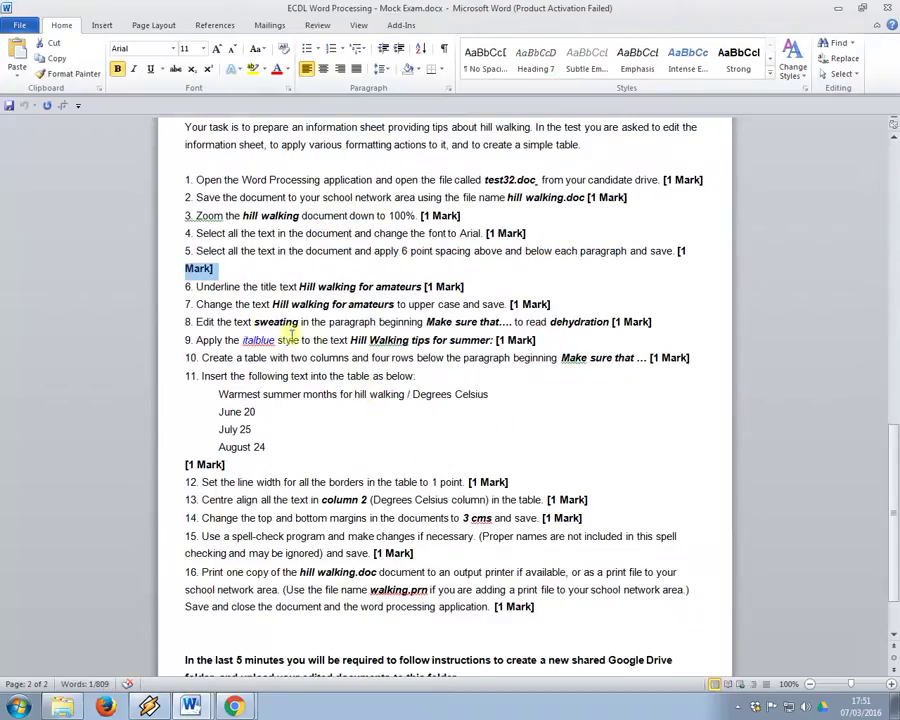
click(340, 287)
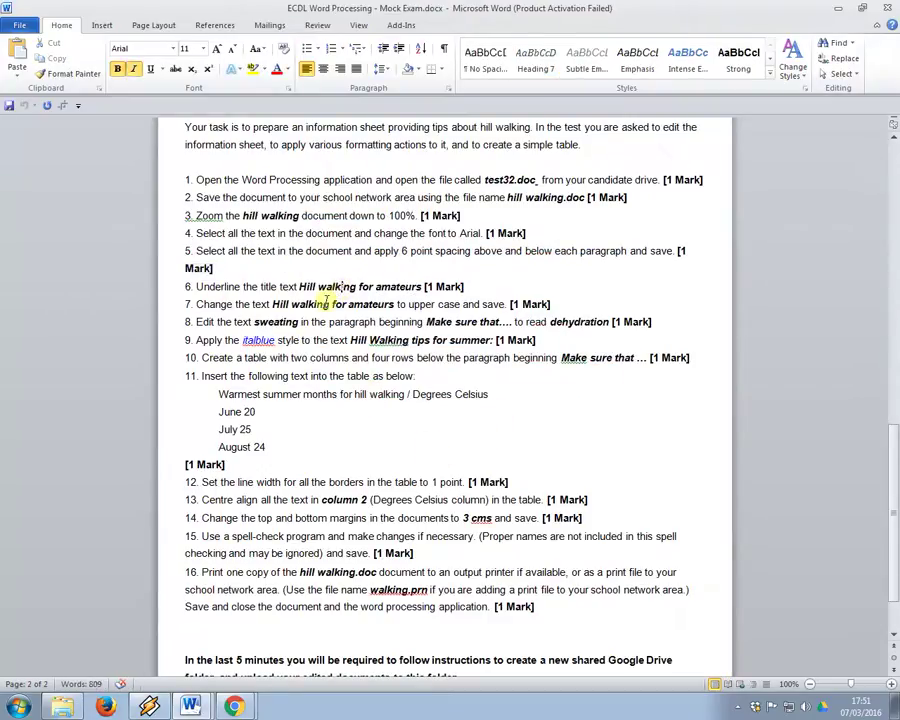
key(alt+Tab)
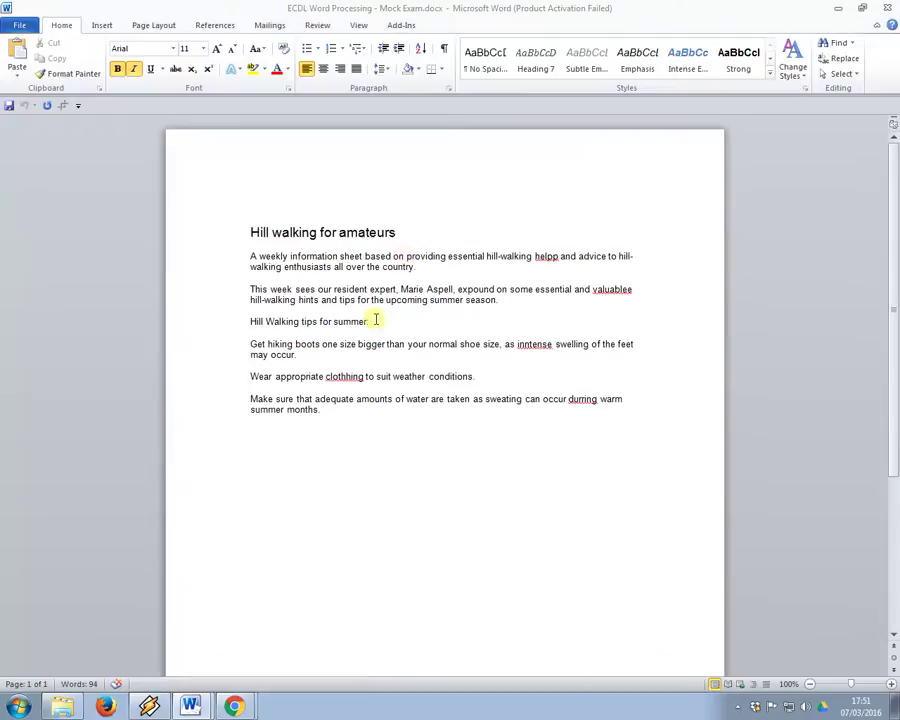
drag(392, 232, 230, 231)
key(ctrl+alt+1)
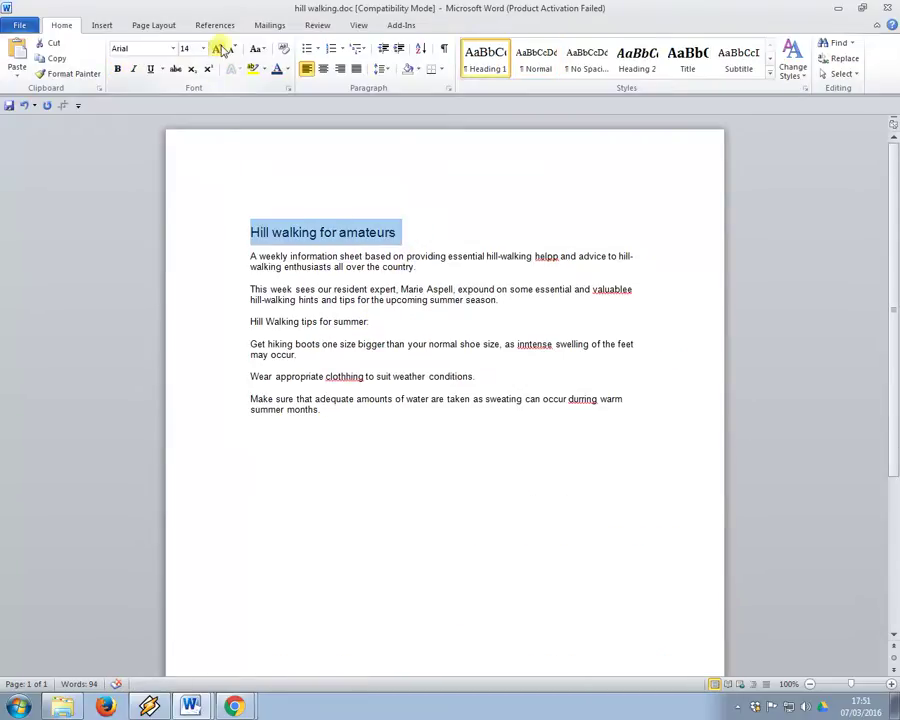
click(151, 72)
click(259, 50)
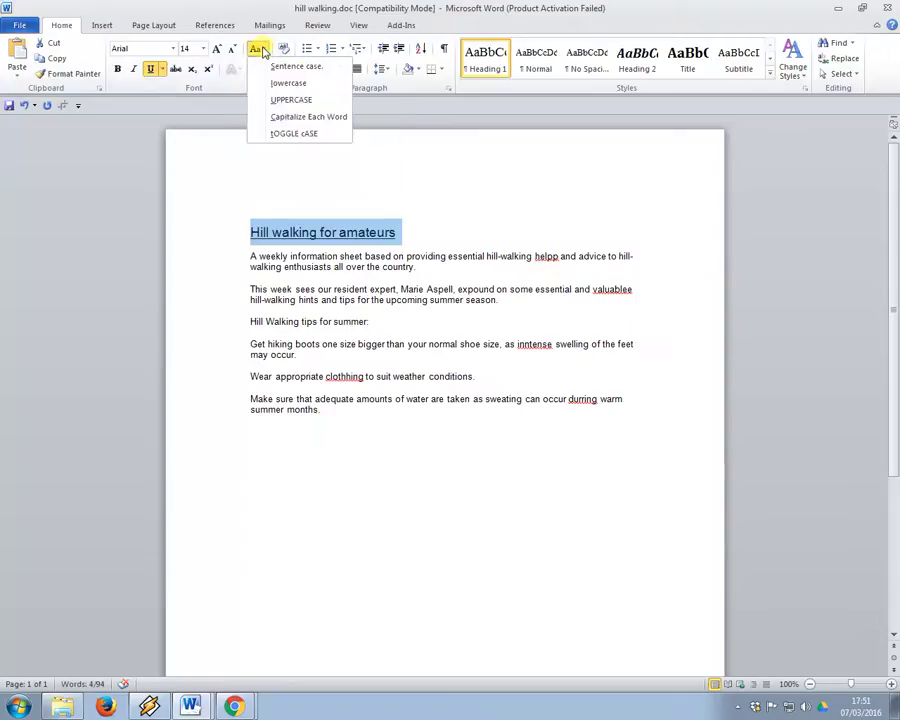
click(298, 100)
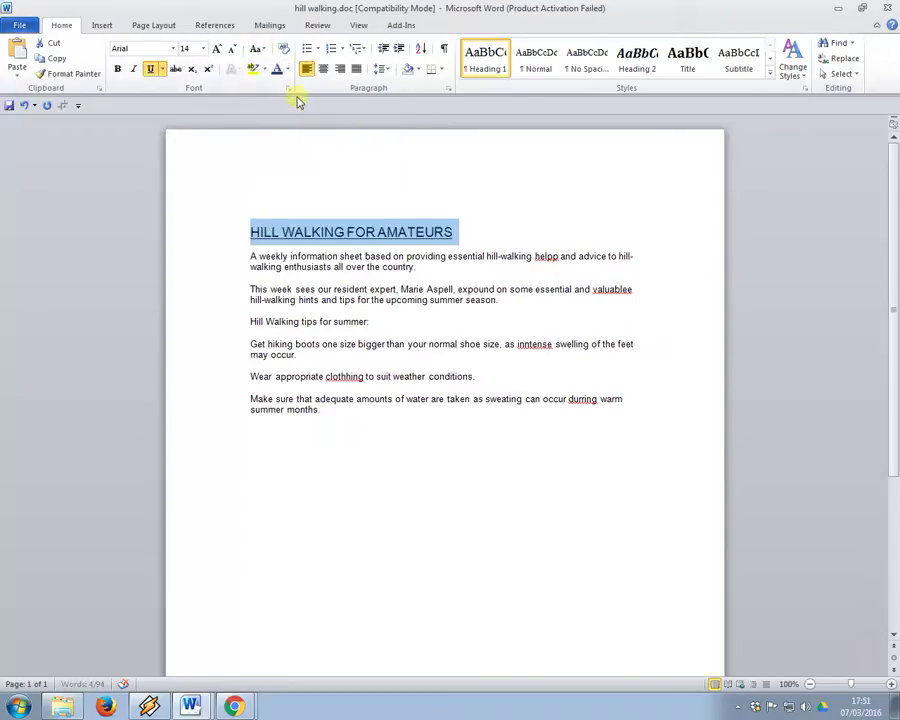
click(341, 292)
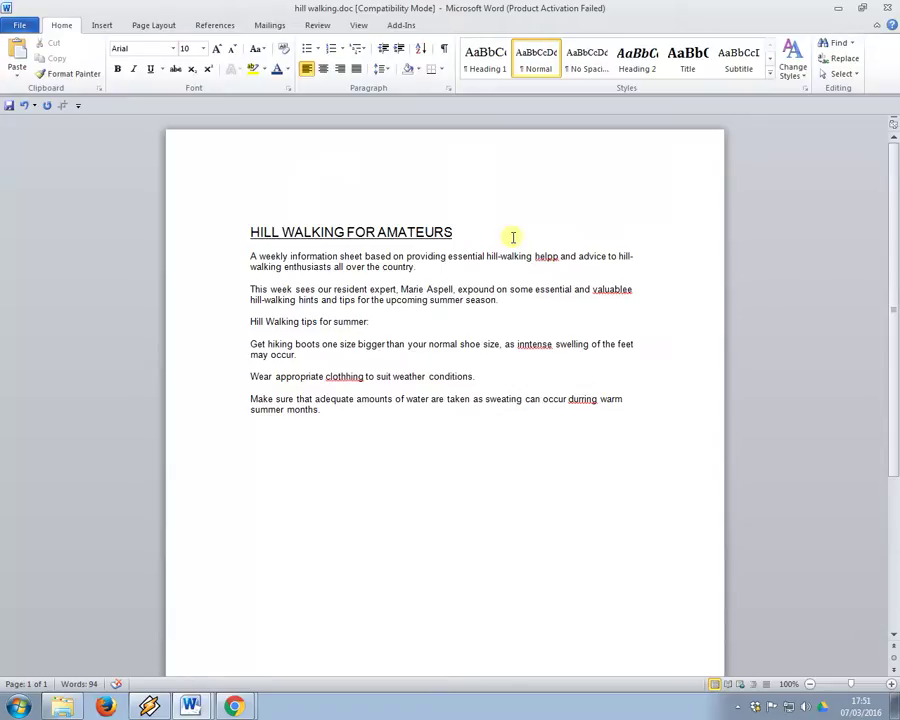
Read task 8 in the exam document and replace all occurrences of "sweating" with "dehydration" in hill walking.doc.
key(alt+Tab)
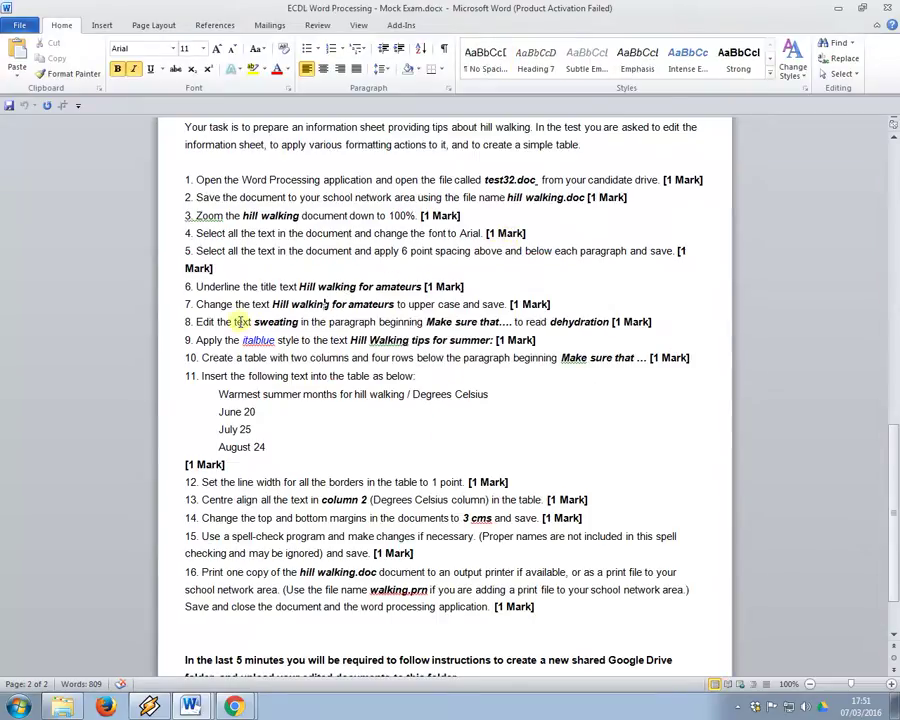
drag(190, 321, 633, 322)
click(437, 340)
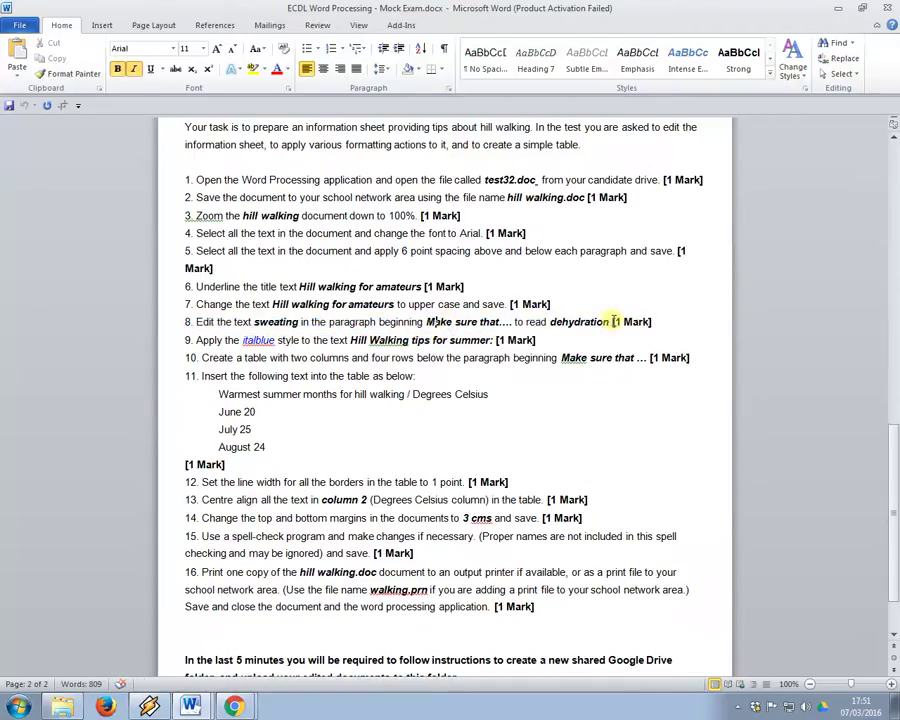
double_click(586, 324)
key(alt+Tab)
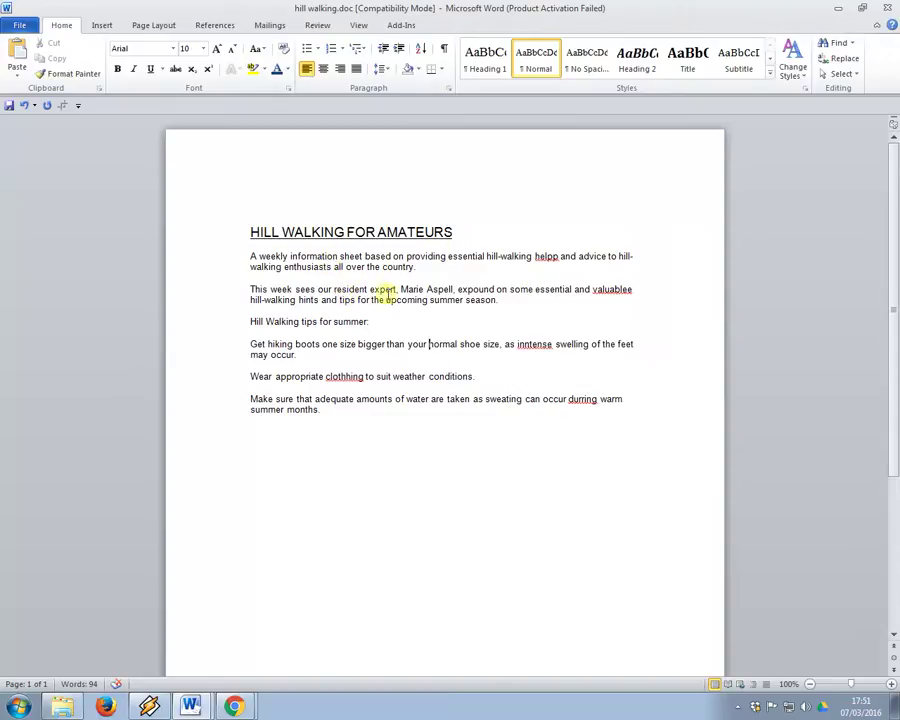
click(845, 62)
text(sweating)
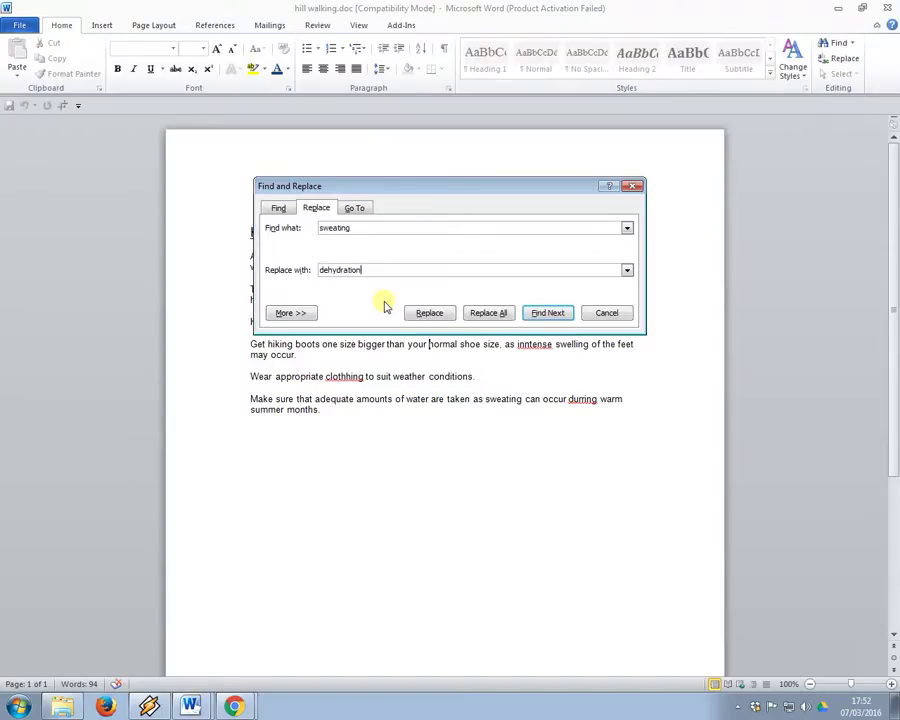
click(493, 313)
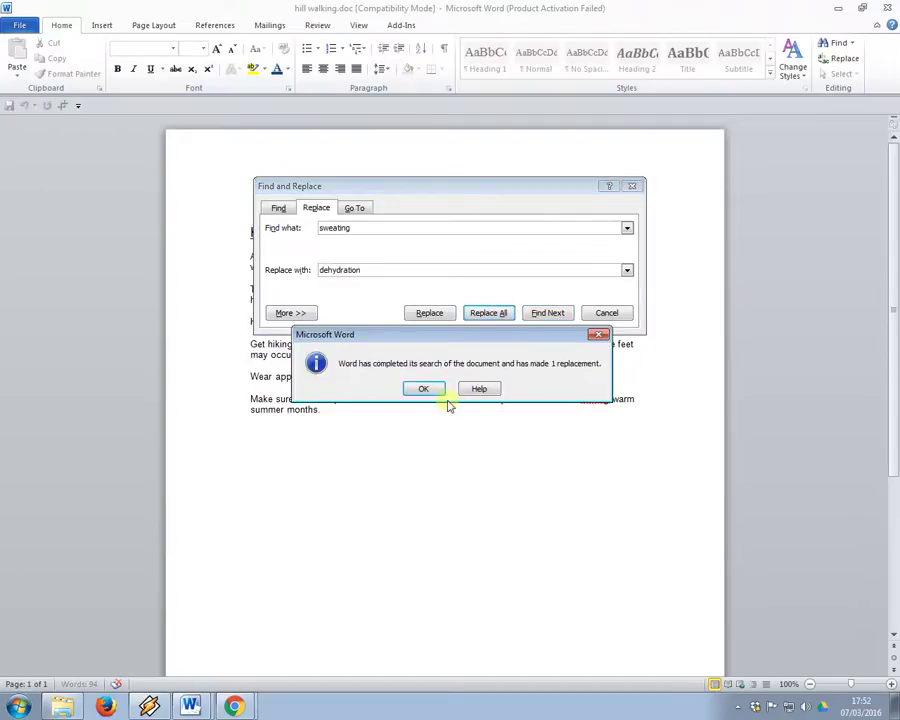
click(436, 392)
click(605, 313)
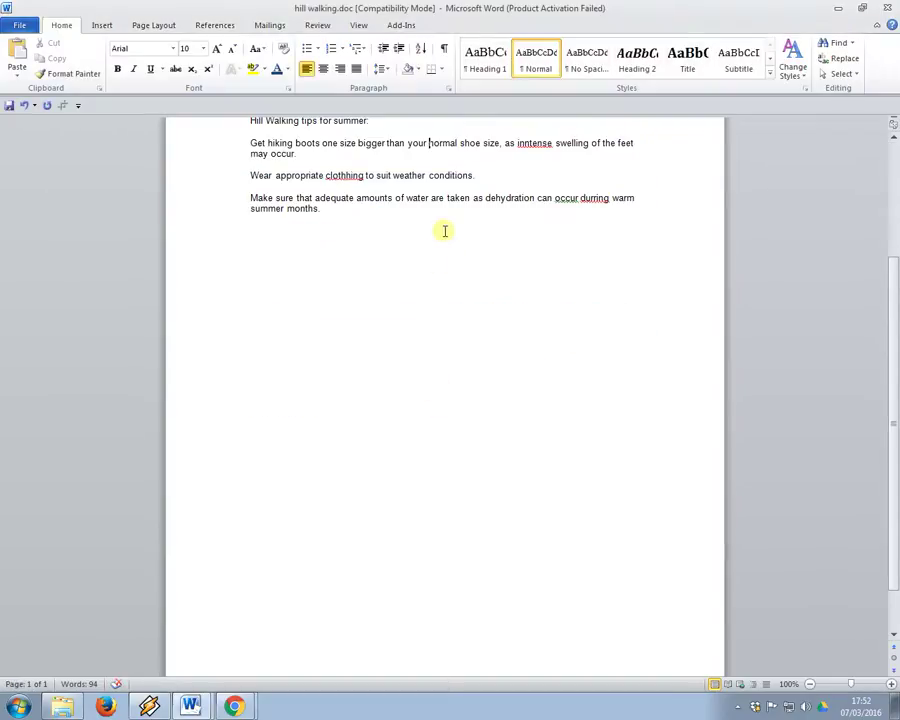
scroll(456, 250, up, 4)
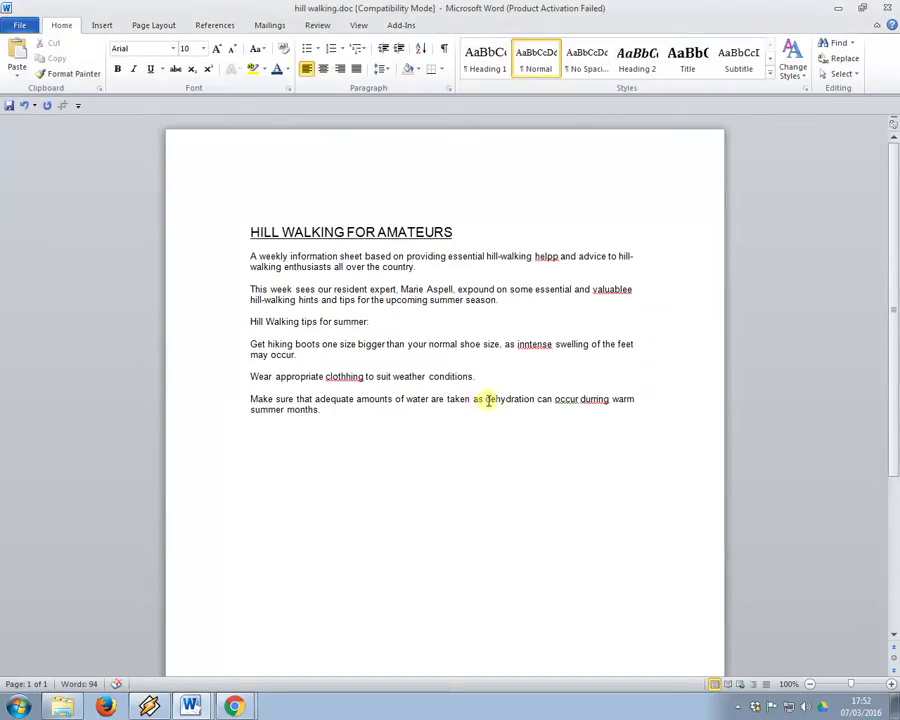
Read task 9 in the exam document and apply the italblue style to the line "Hill Walking tips for summer:".
key(alt+Tab)
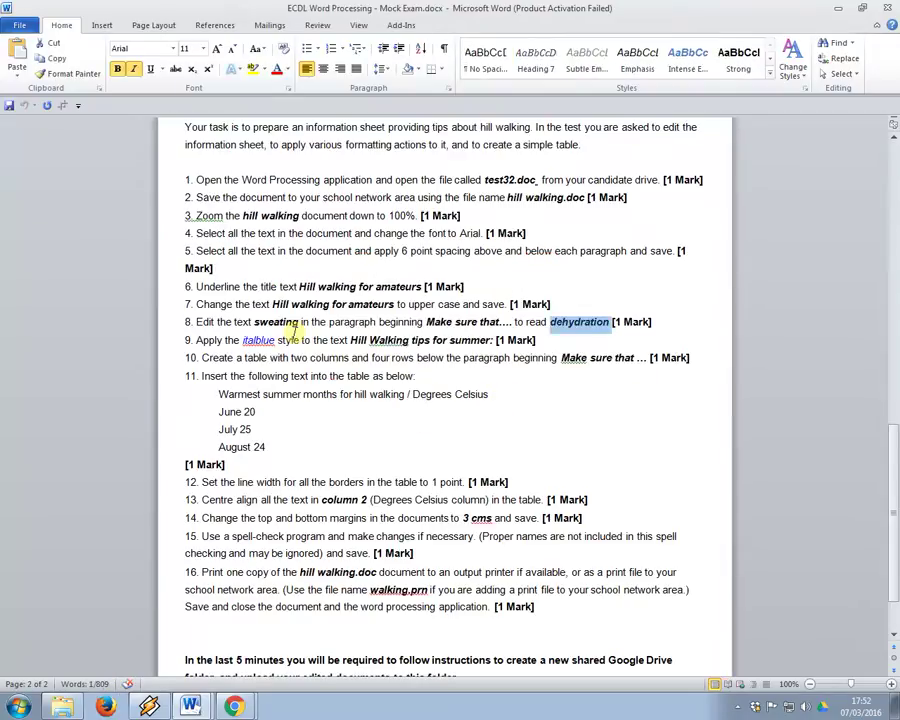
drag(195, 341, 271, 341)
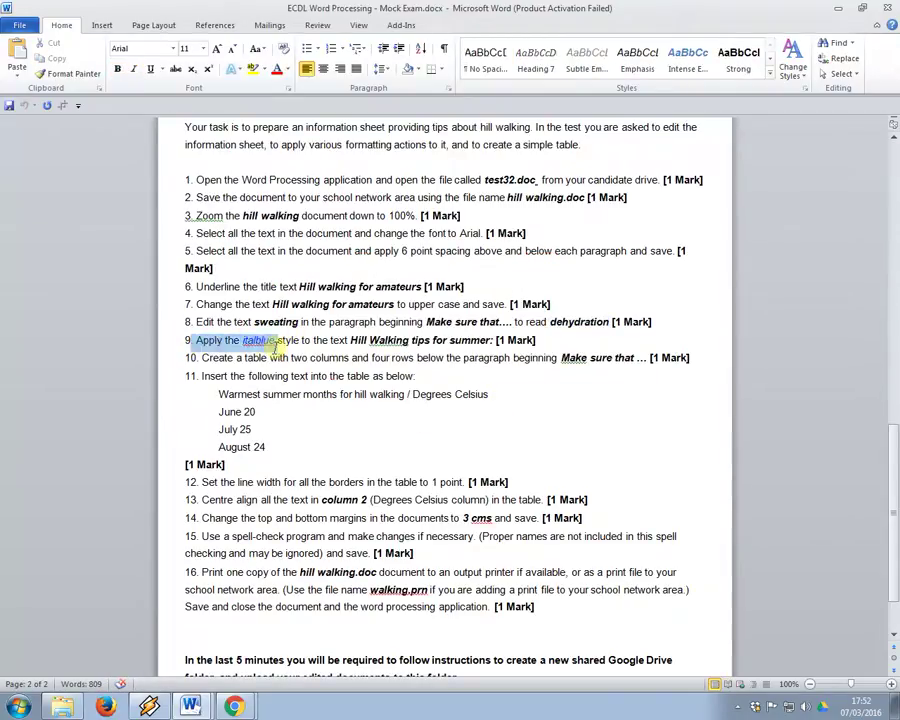
double_click(262, 343)
click(365, 340)
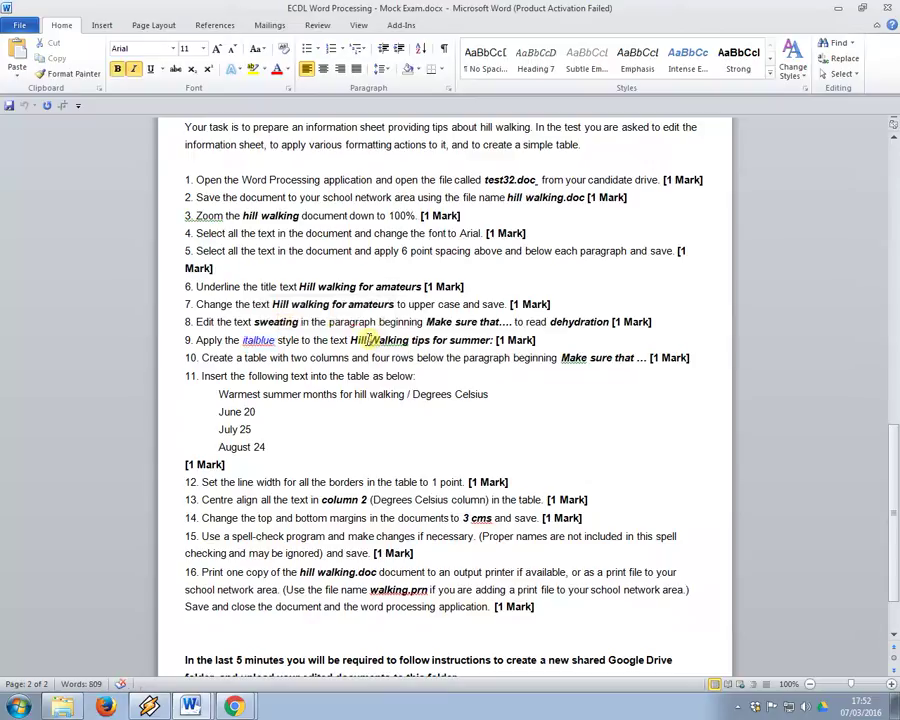
key(alt+Tab)
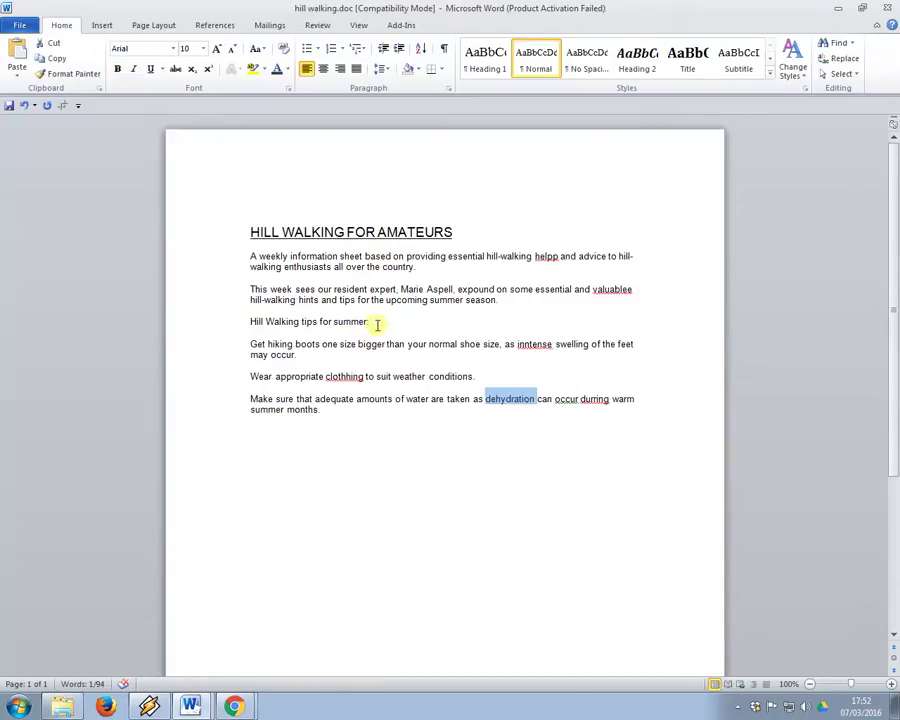
drag(376, 321, 247, 321)
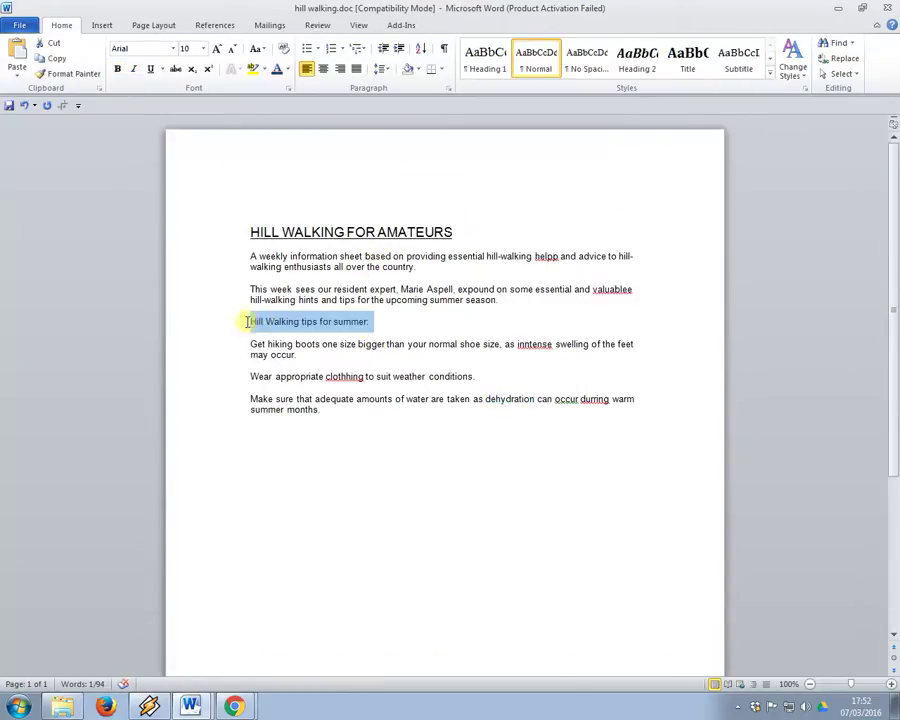
click(803, 86)
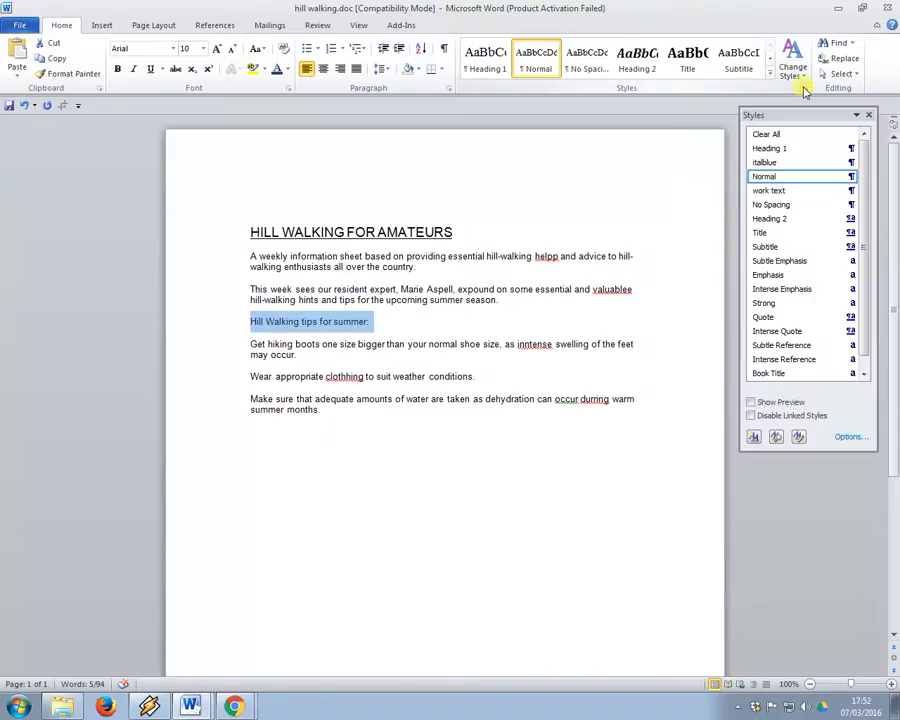
click(762, 165)
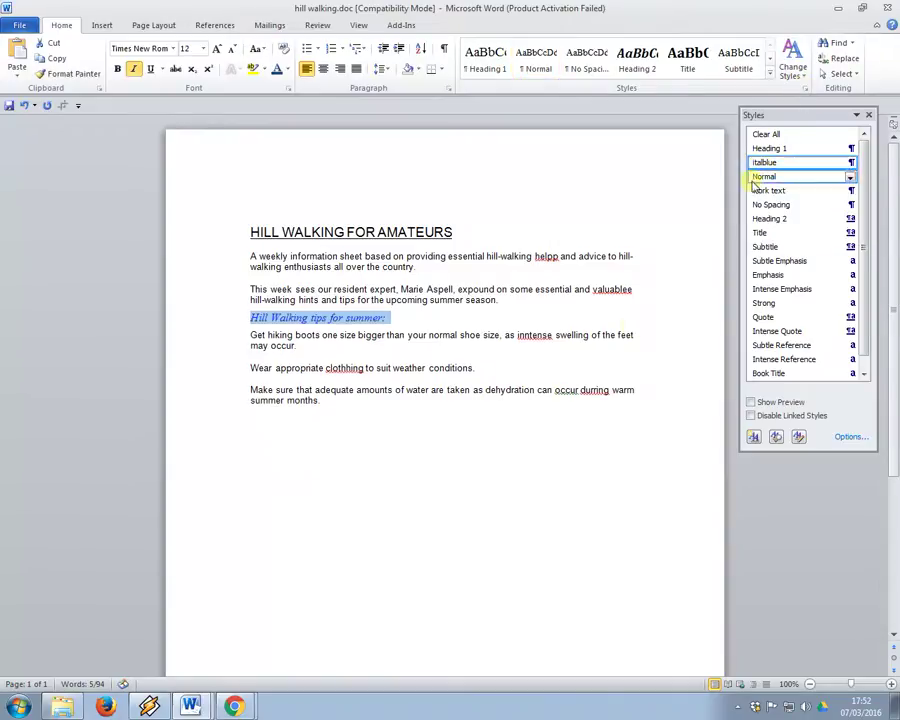
click(496, 410)
Read task 10, insert a two-column table below the paragraph beginning "Make sure that", and return to the exam document.
key(alt+Tab)
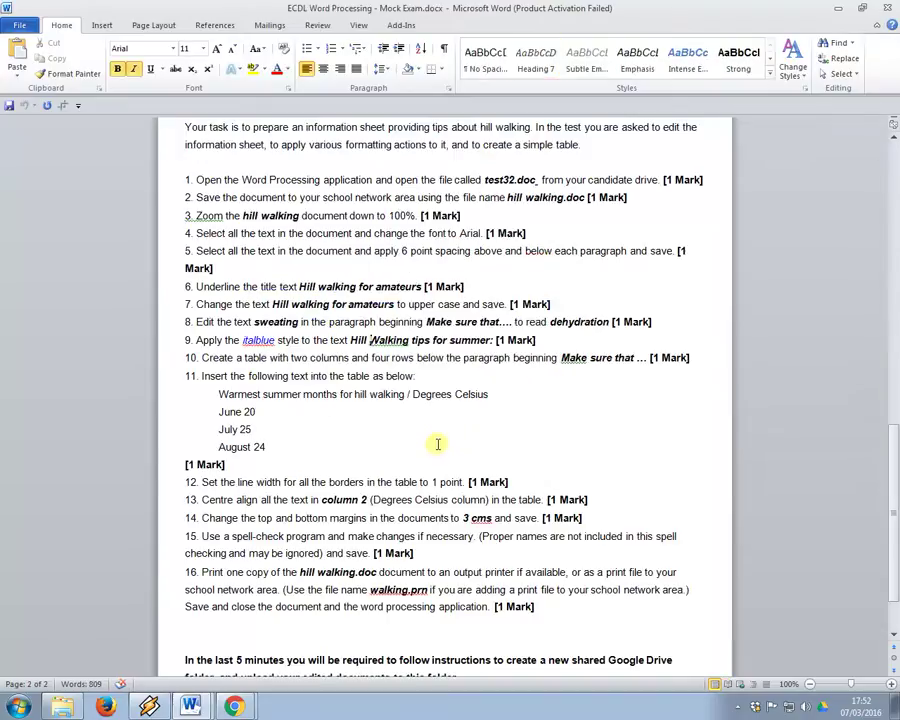
drag(203, 357, 615, 372)
key(alt+Tab)
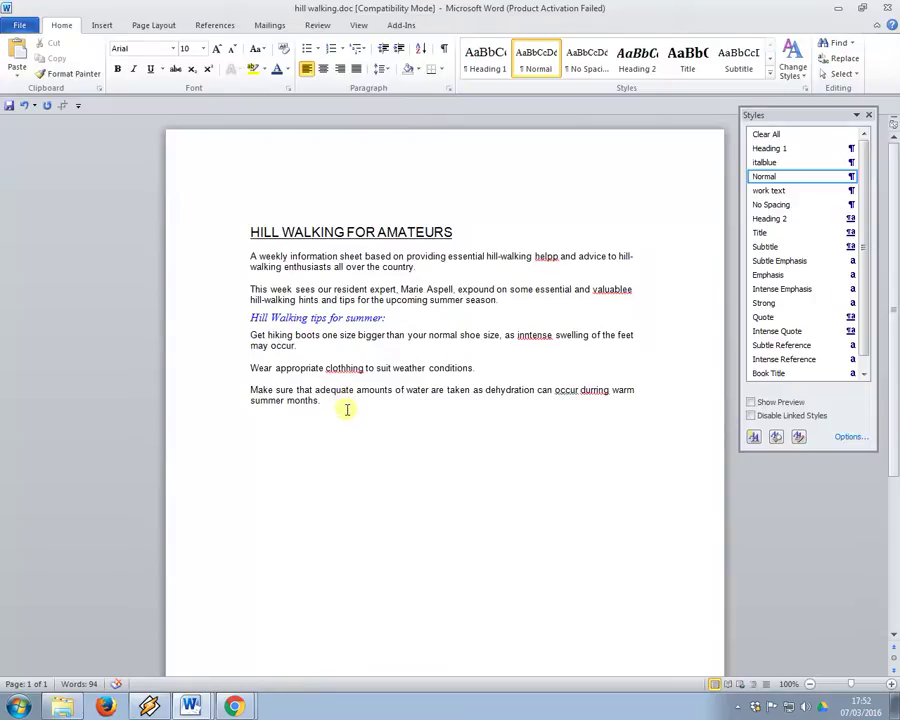
click(96, 25)
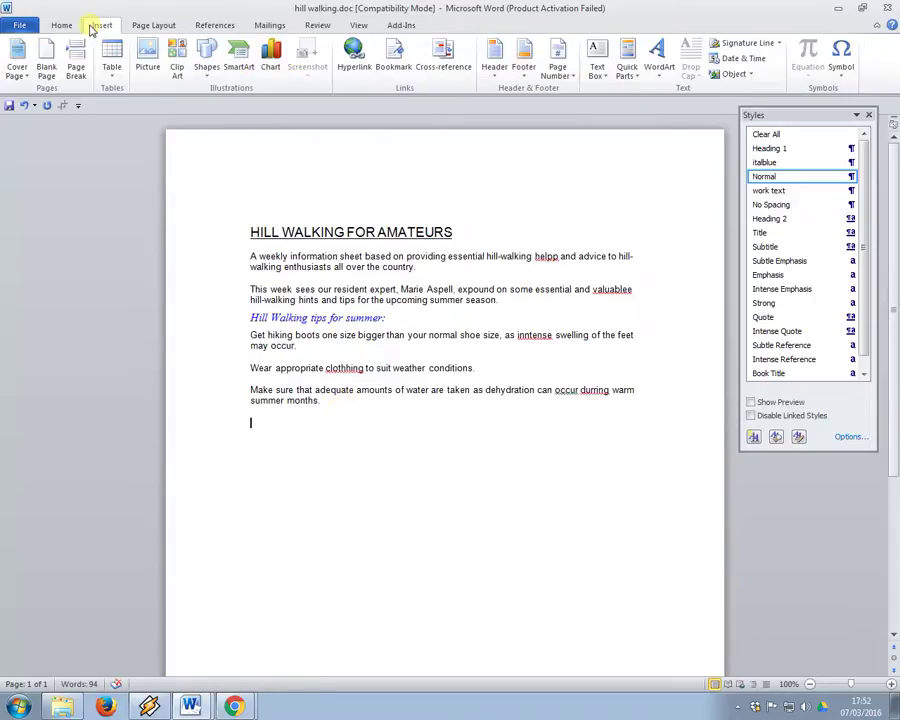
click(114, 87)
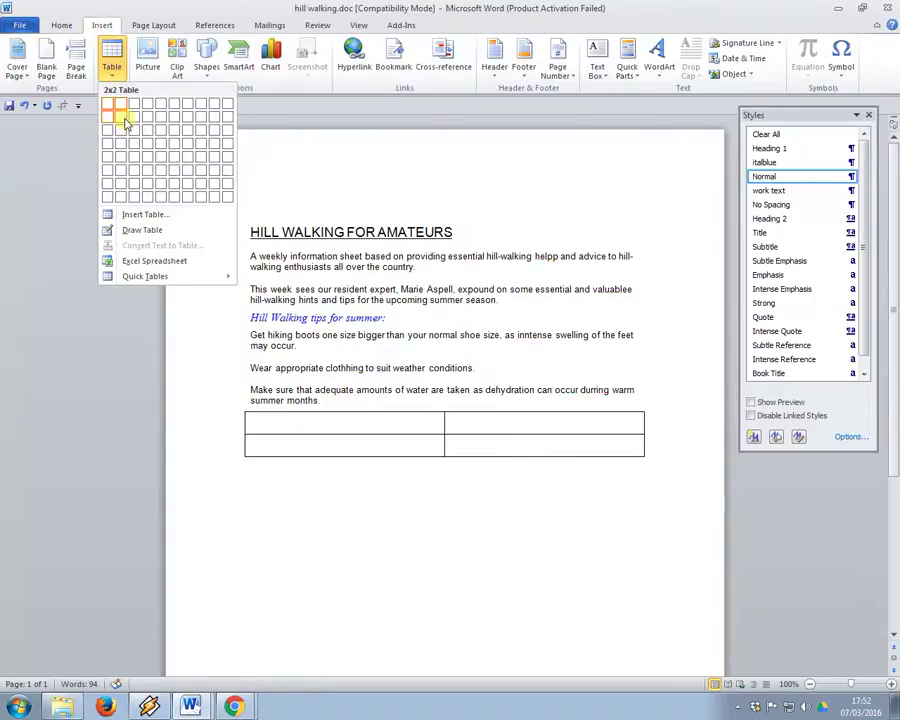
click(126, 122)
key(alt+Tab)
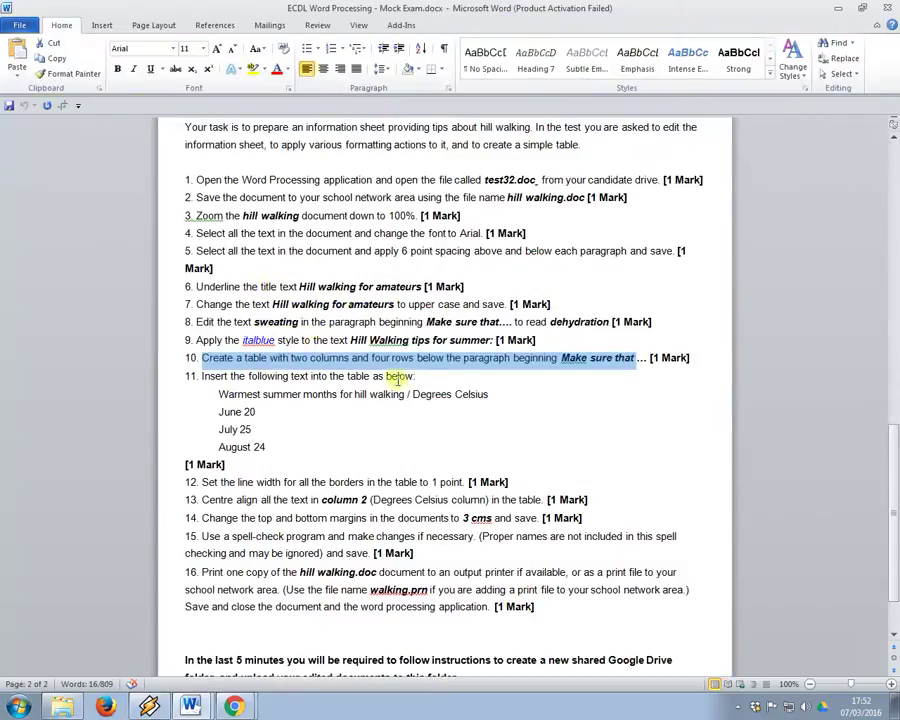
Read task 11 in the exam document and copy "Warmest summer months for hill walking" into the first header cell of the hill walking.doc table.
click(287, 411)
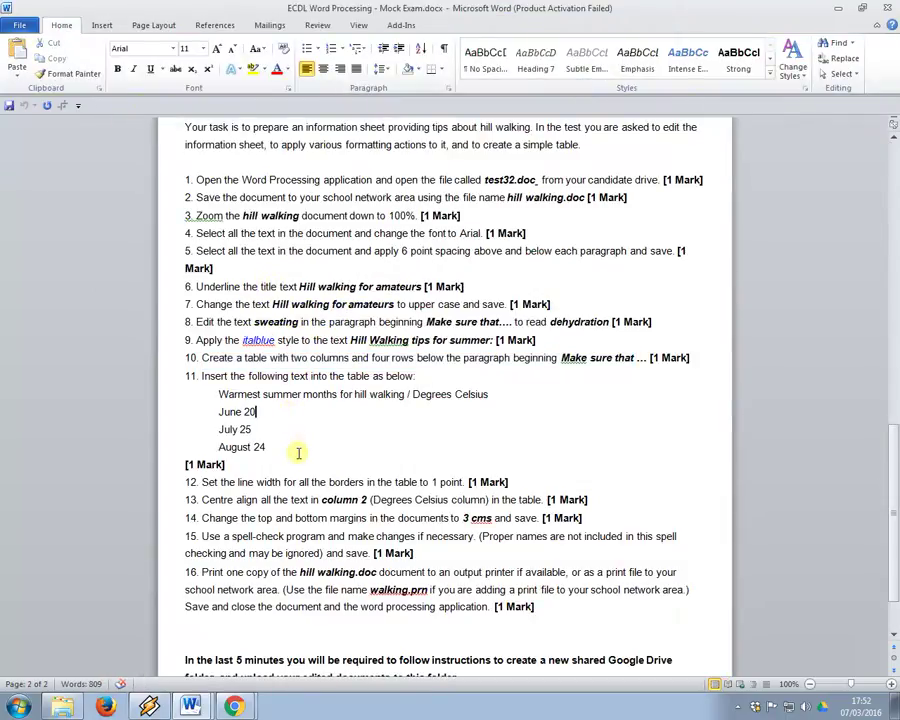
drag(302, 444, 216, 392)
click(372, 376)
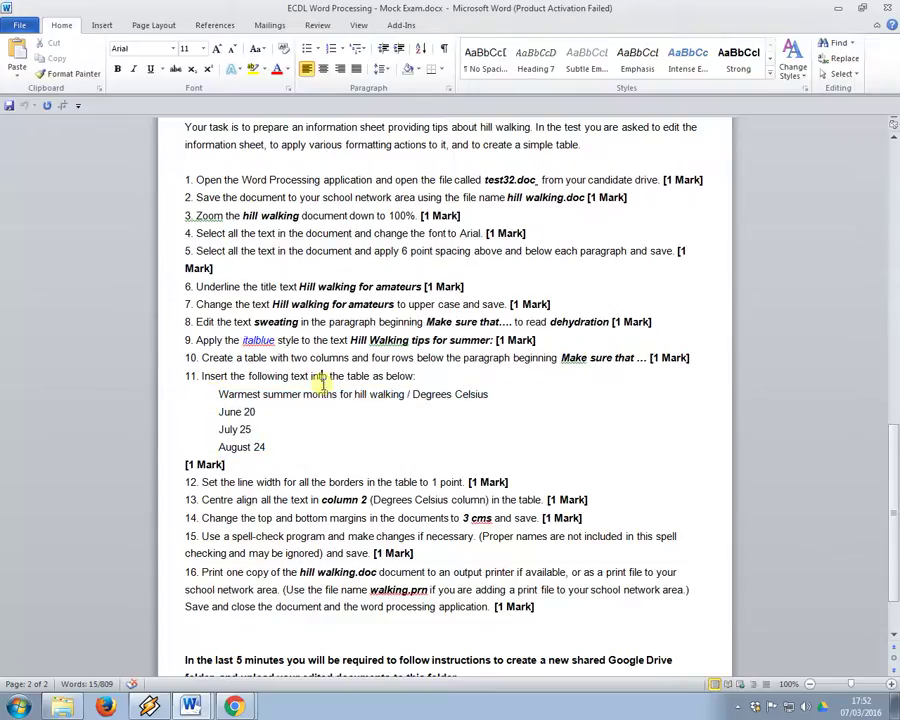
drag(410, 394, 240, 396)
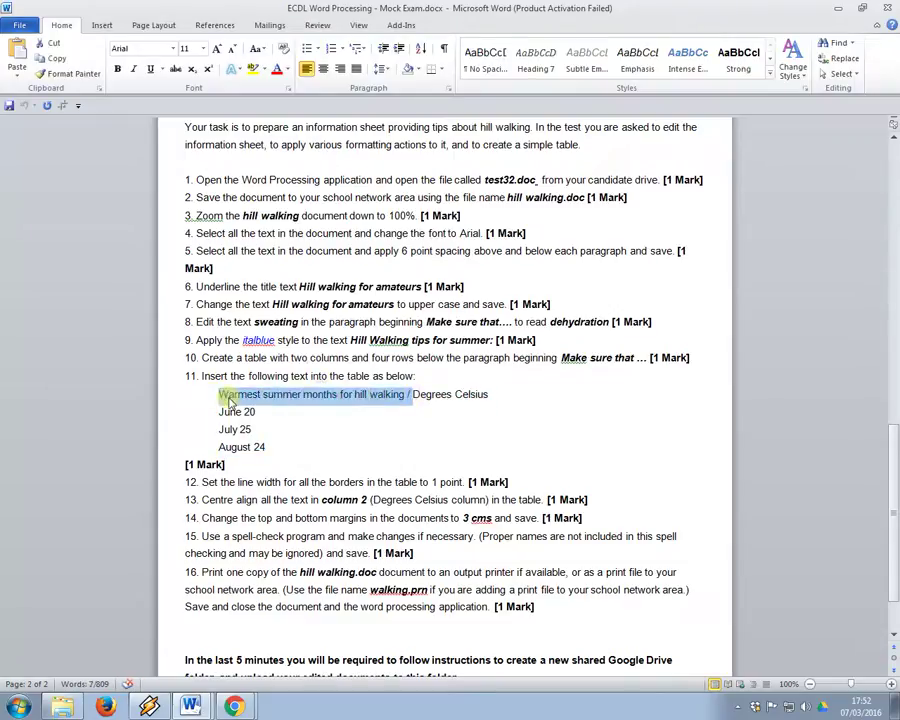
key(ctrl+c)
key(alt+Tab)
key(ctrl+v)
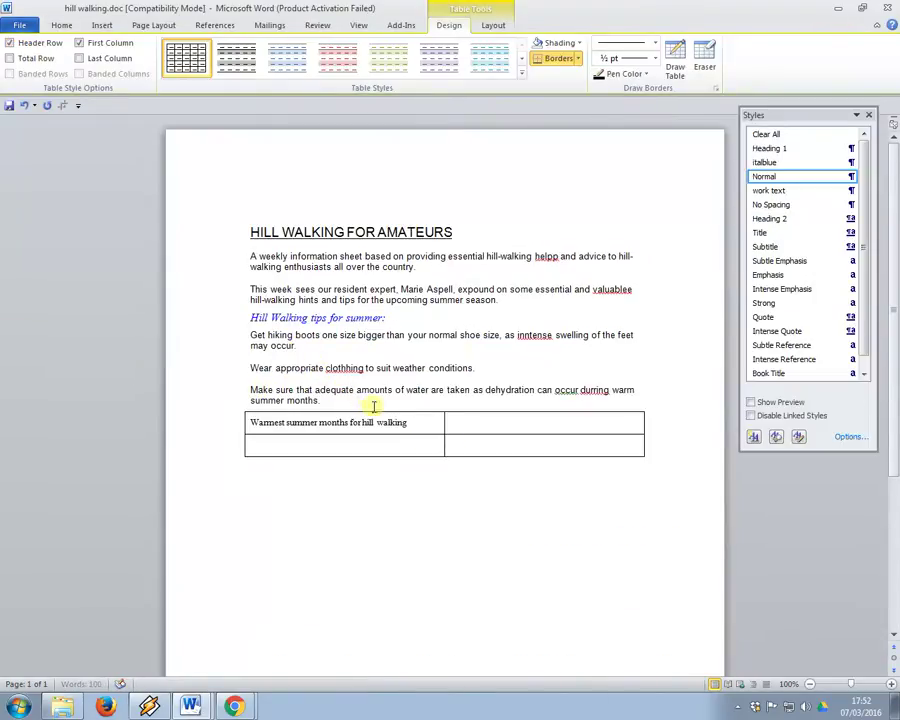
Copy "Degrees Celsius" from the exam document into the table's second header cell and remove the extra line and indent.
key(alt+Tab)
drag(412, 394, 496, 391)
key(ctrl+c)
key(alt+Tab)
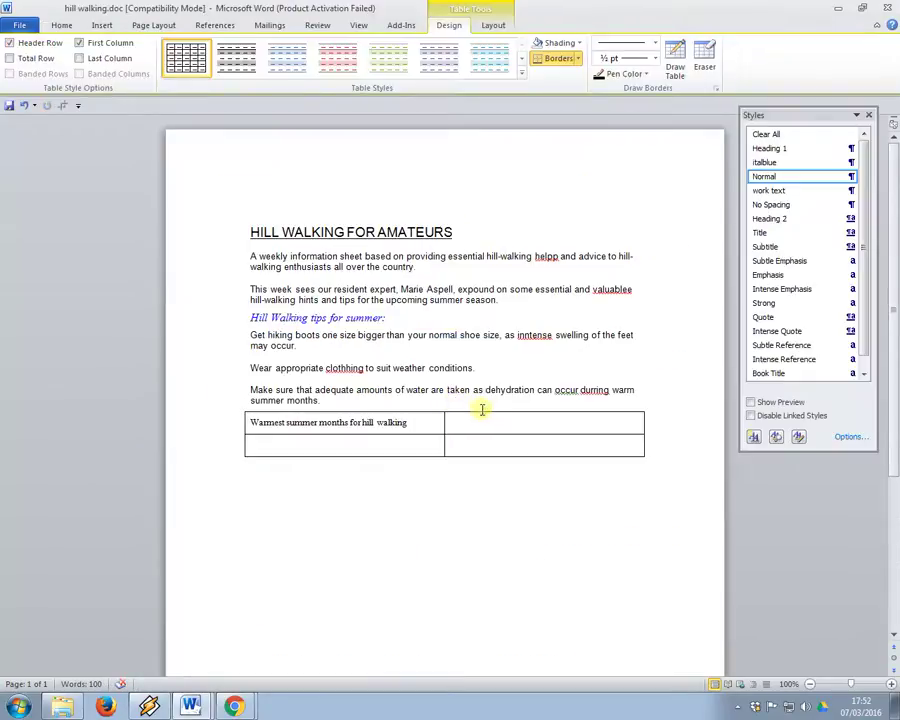
click(476, 412)
key(ctrl+v)
key(BackSpace)
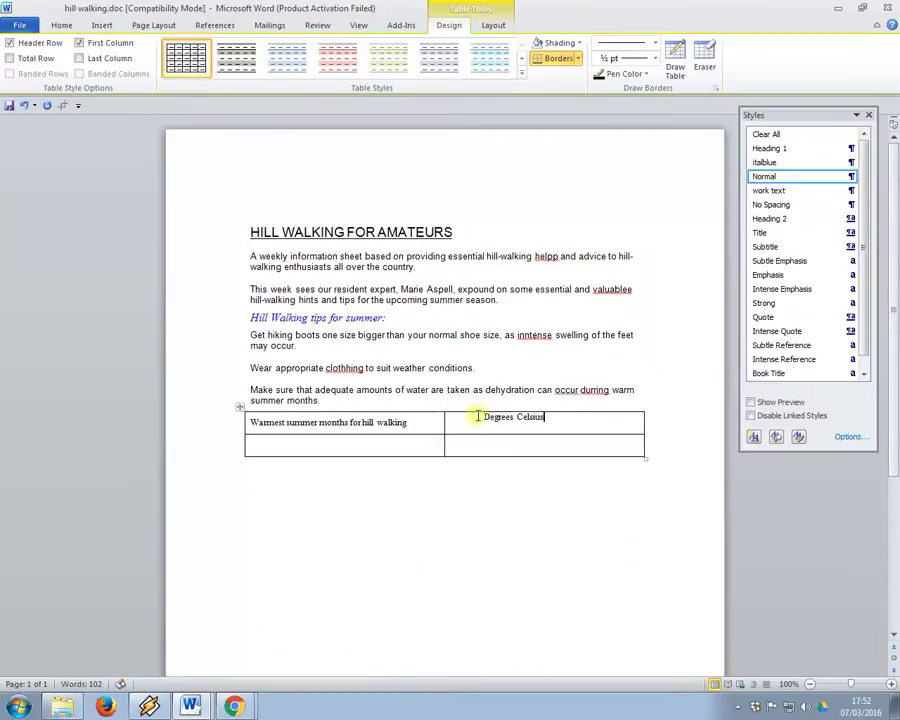
click(479, 417)
key(BackSpace)
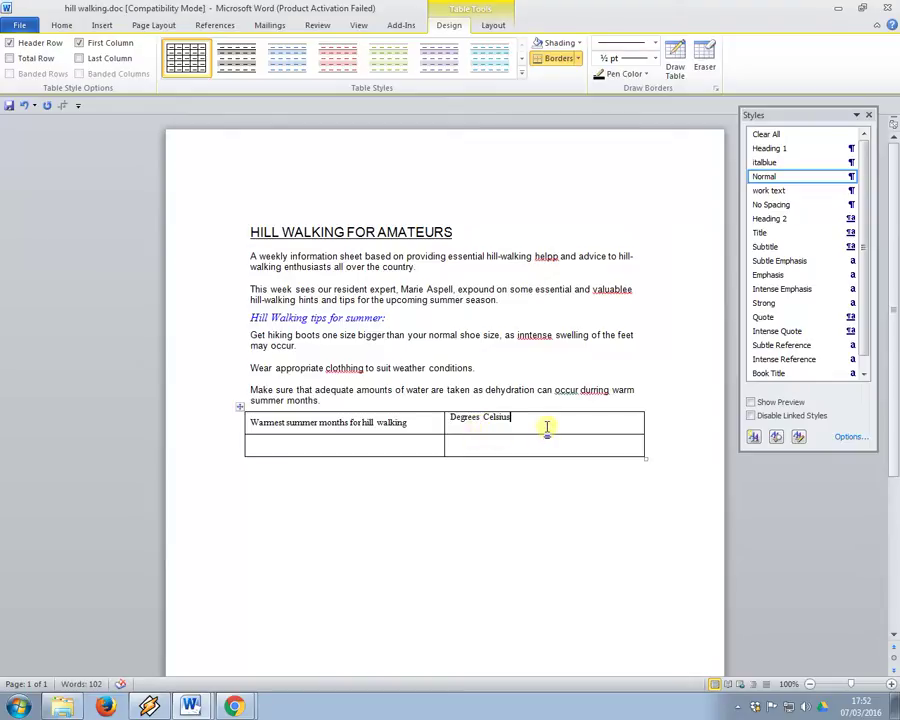
Recheck task 10 in the exam document and insert two more rows below the existing rows of the table.
key(alt+Tab)
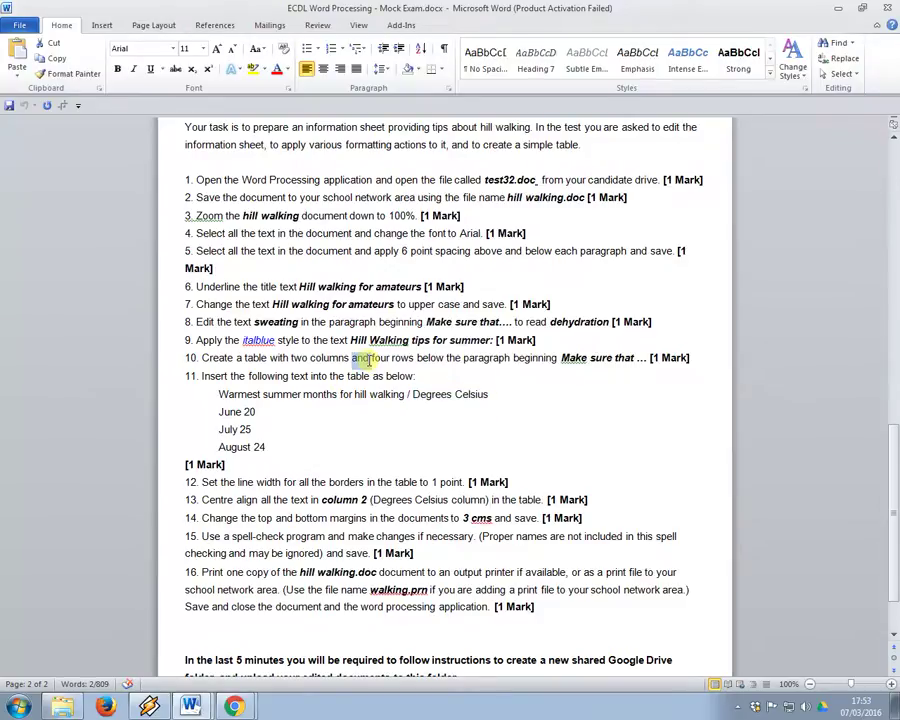
key(alt+Tab)
drag(483, 438, 343, 415)
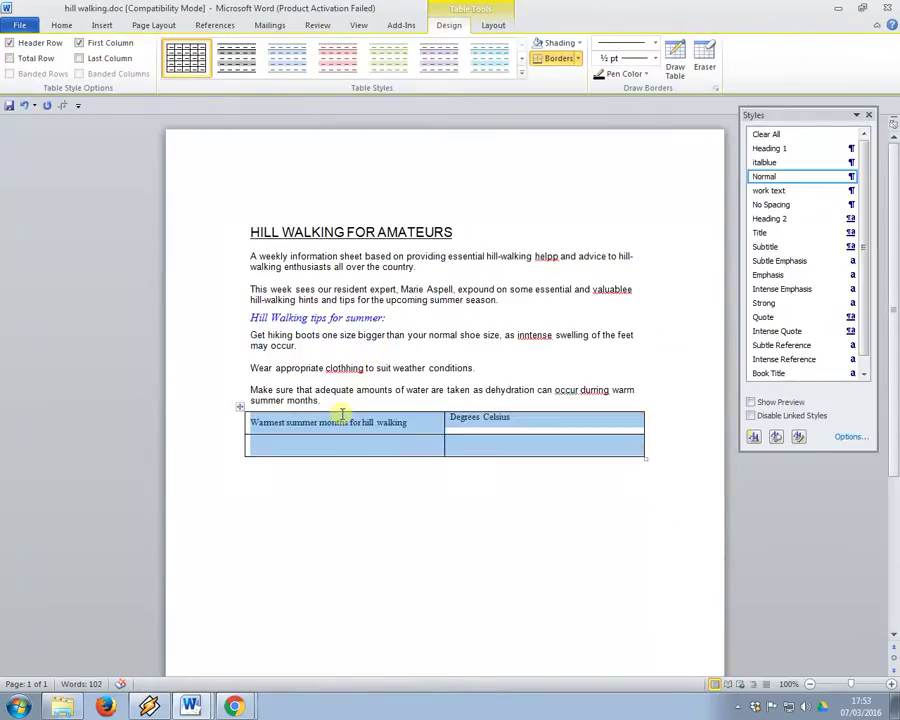
right_click(340, 423)
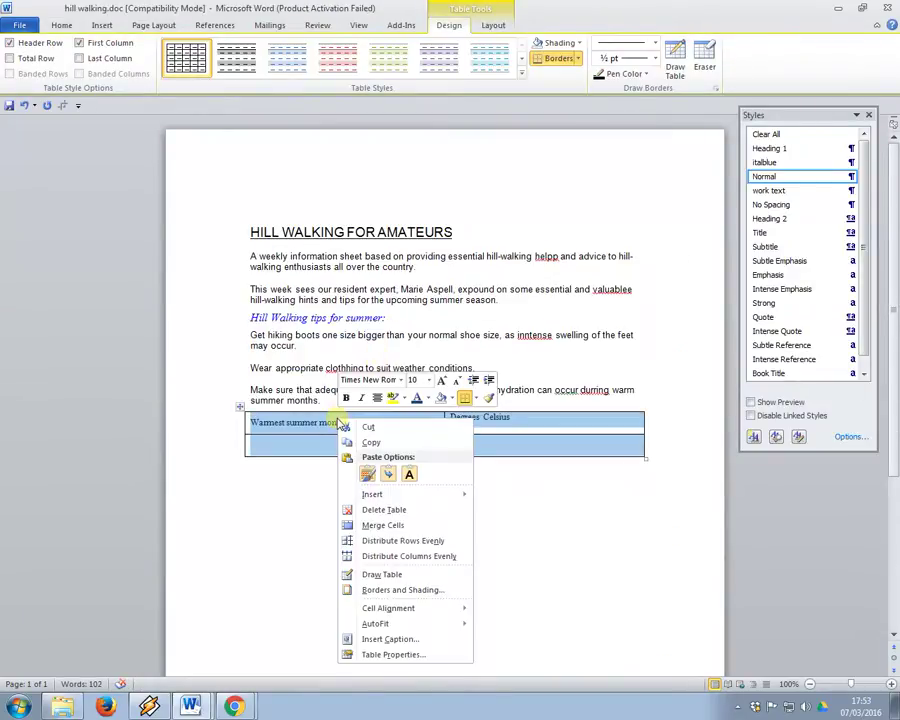
mouse_move(409, 497)
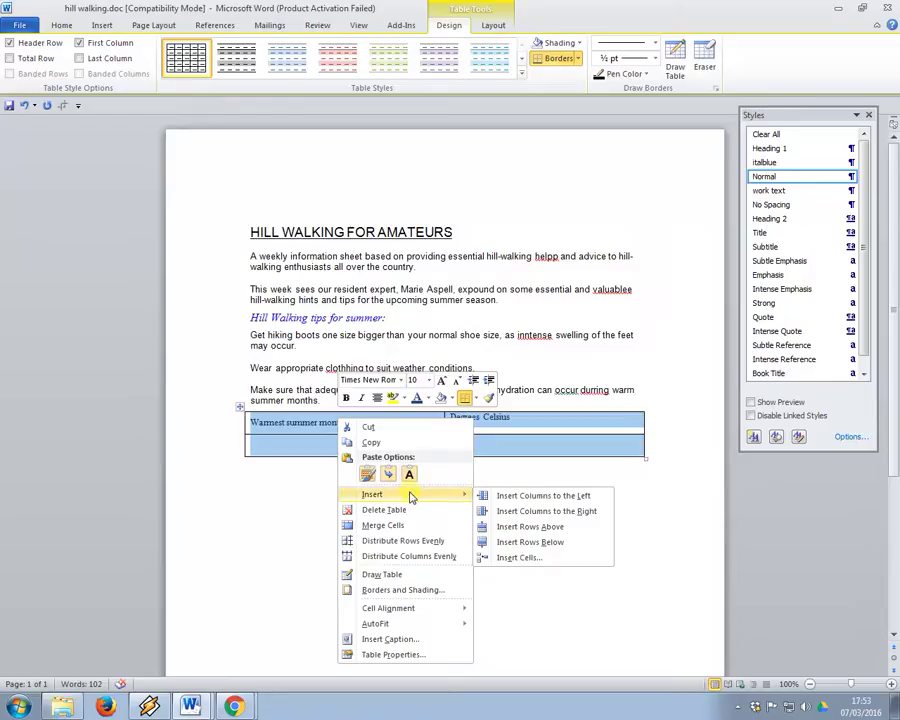
click(537, 542)
key(alt+Tab)
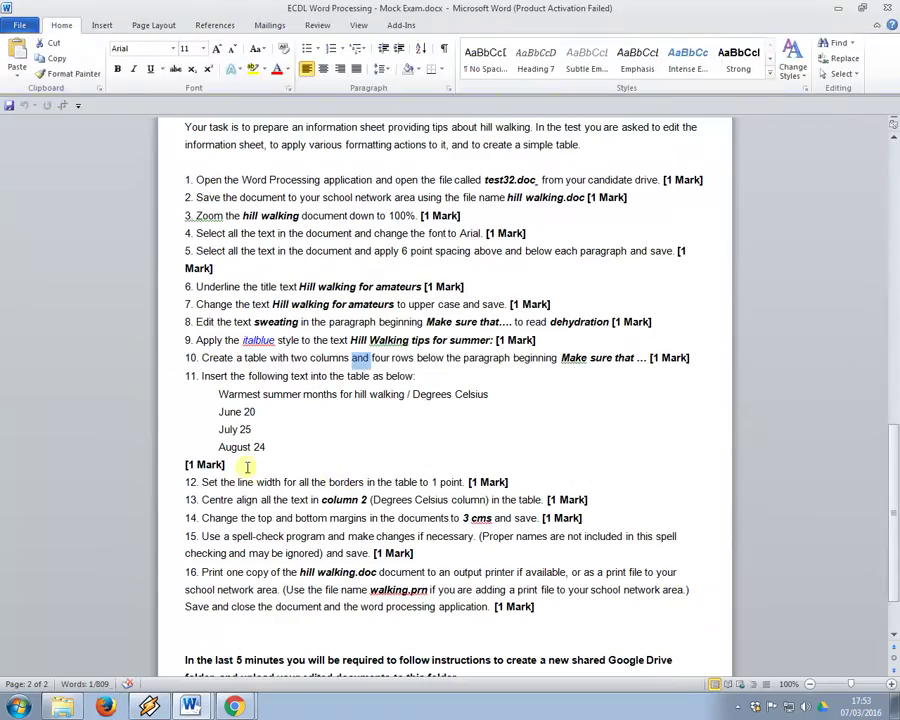
drag(229, 412, 231, 413)
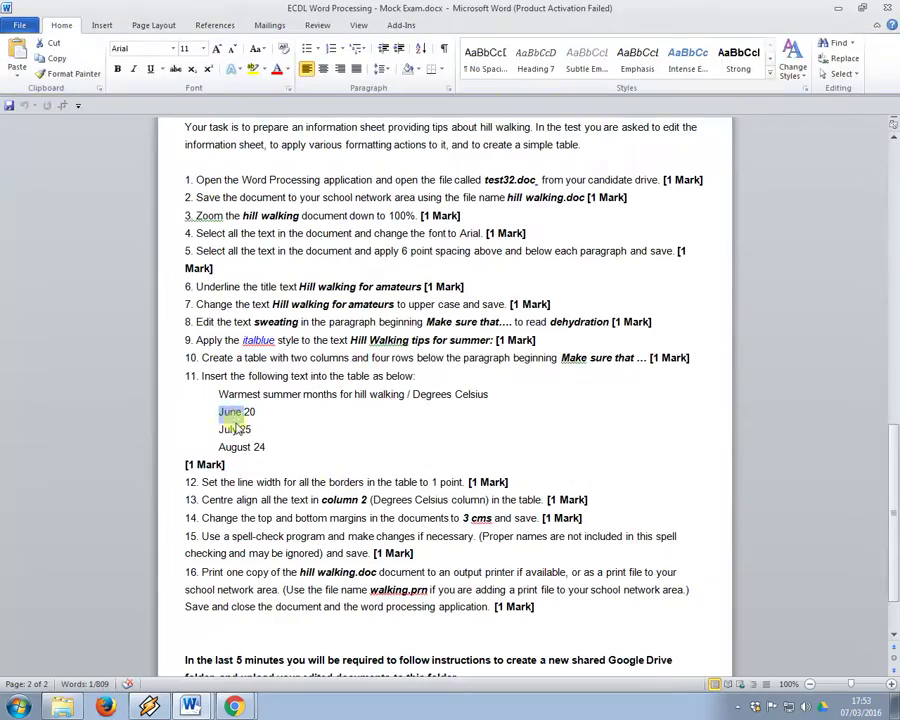
key(alt+Tab)
click(293, 438)
key(ctrl+v)
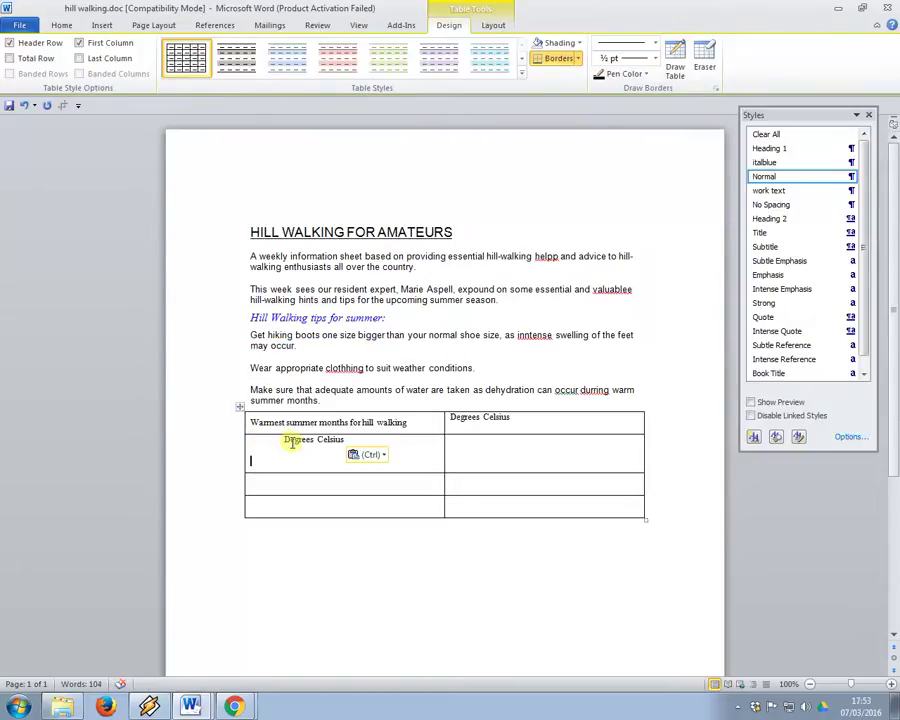
key(alt)
key(Escape)
click(330, 564)
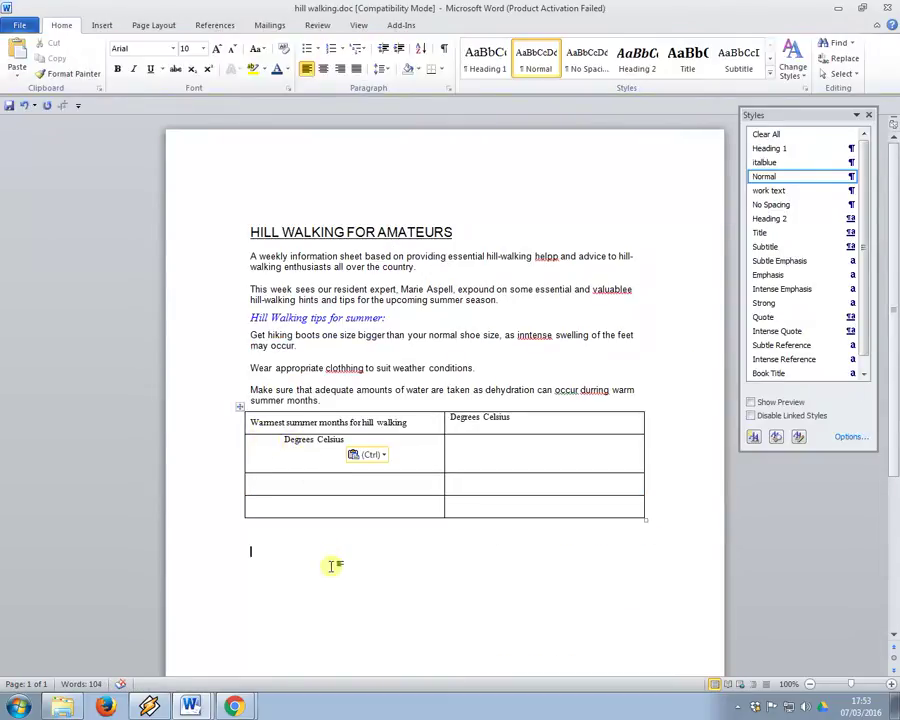
key(ctrl+z)
Following task 11, enter June, July and August in the table's first column below the header.
key(alt+Tab)
key(alt+Tab)
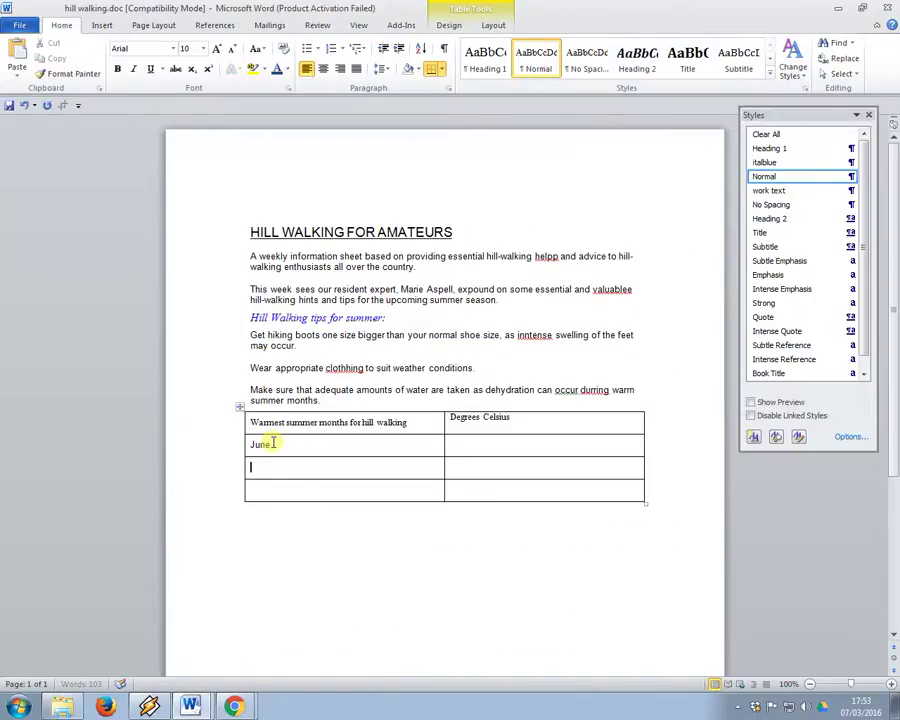
text(August)
key(alt+Tab)
key(alt+Tab)
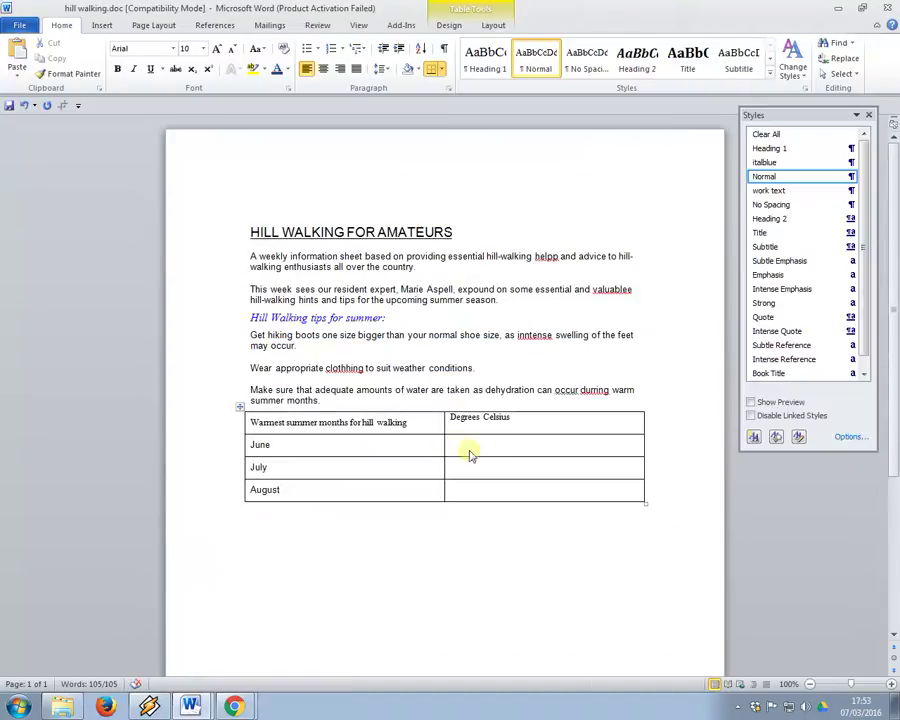
Enter 20, 25 and 24 in the Degrees Celsius column for June, July and August.
click(512, 451)
text(20)
click(484, 464)
text(25)
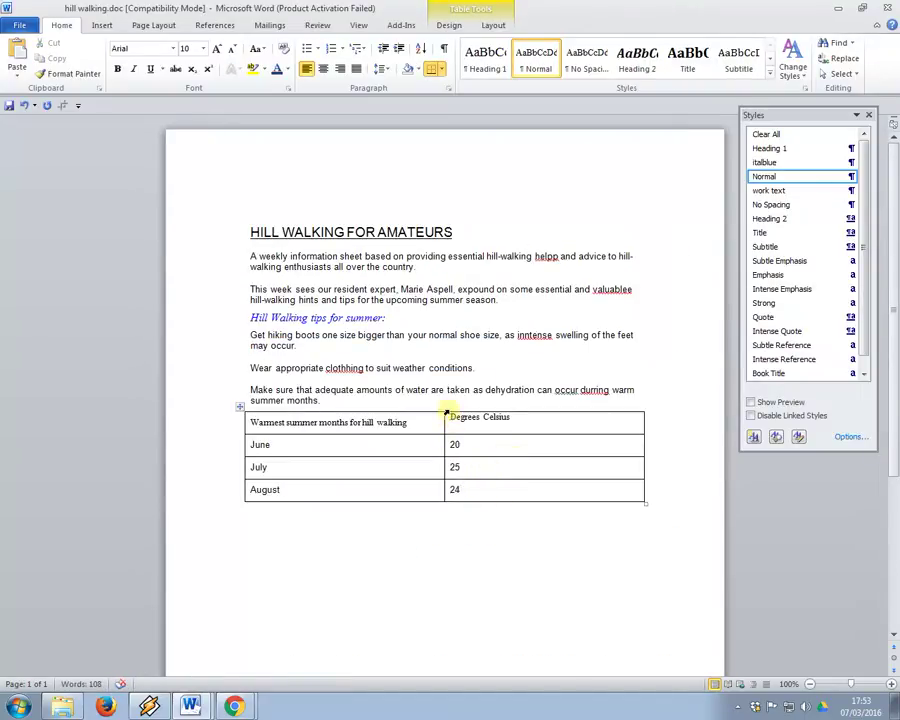
Set the font of all the table text to Arial.
click(516, 410)
click(516, 426)
drag(498, 492, 195, 259)
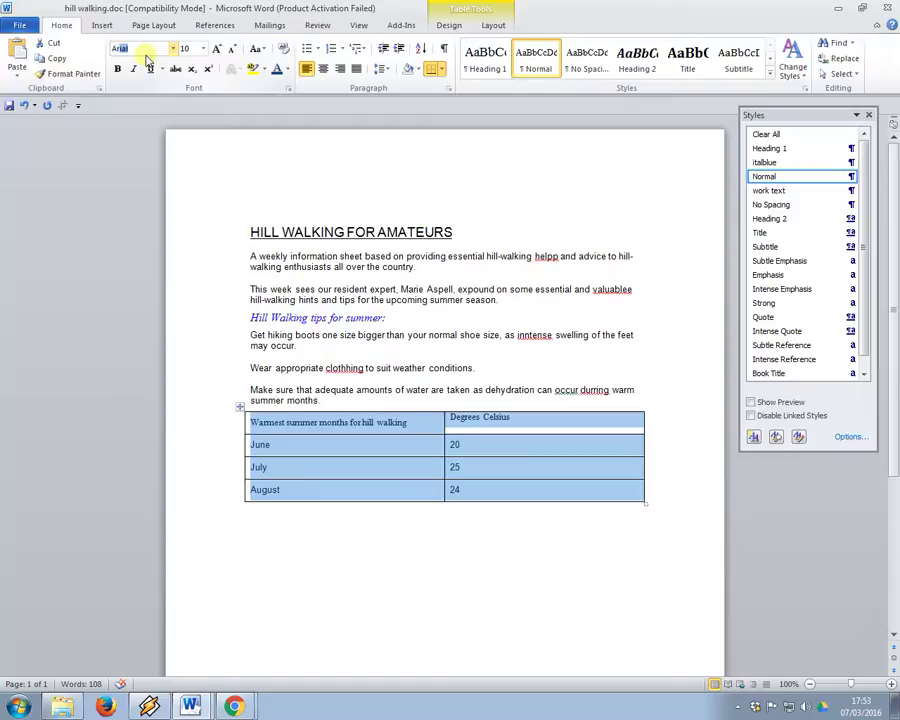
text(Arial)
key(Return)
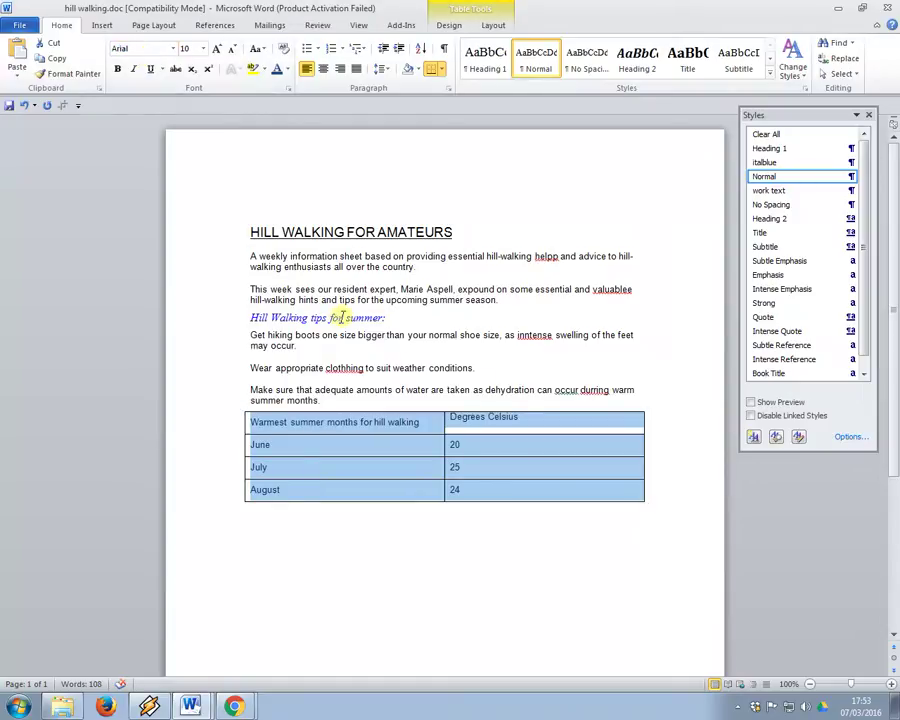
click(343, 317)
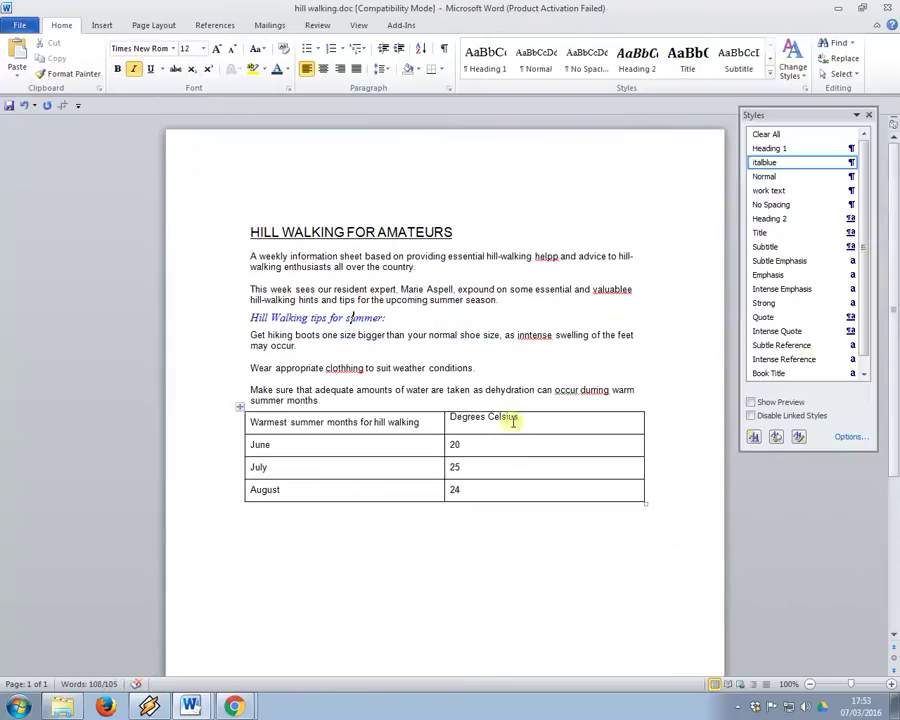
Read task 12 about the table's border line width in the exam document and return to hill walking.doc.
key(alt+Tab)
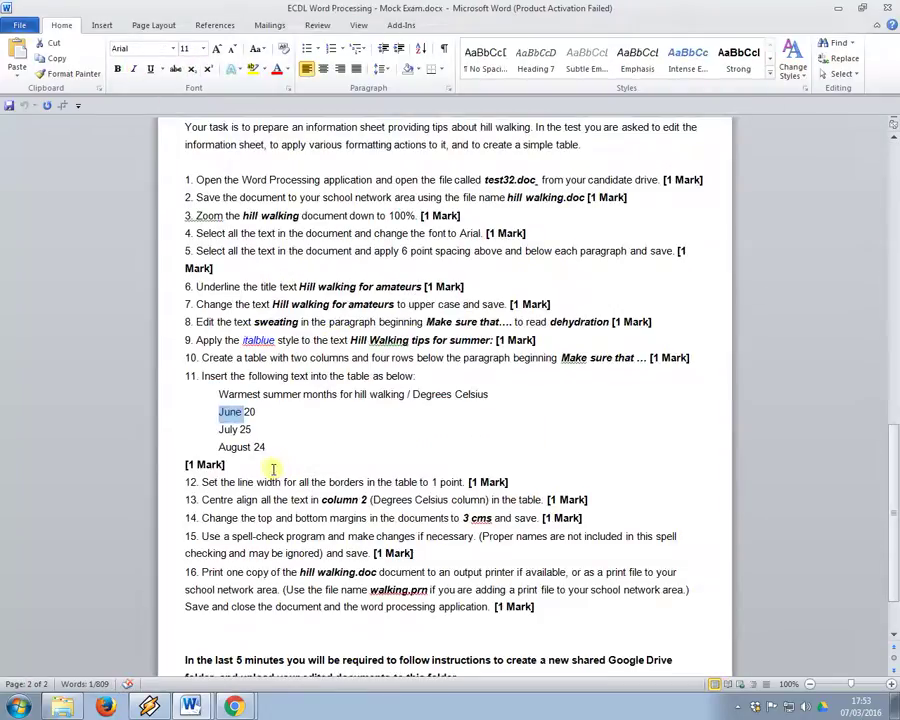
scroll(262, 452, down, 2)
drag(187, 398, 510, 398)
key(alt+Tab)
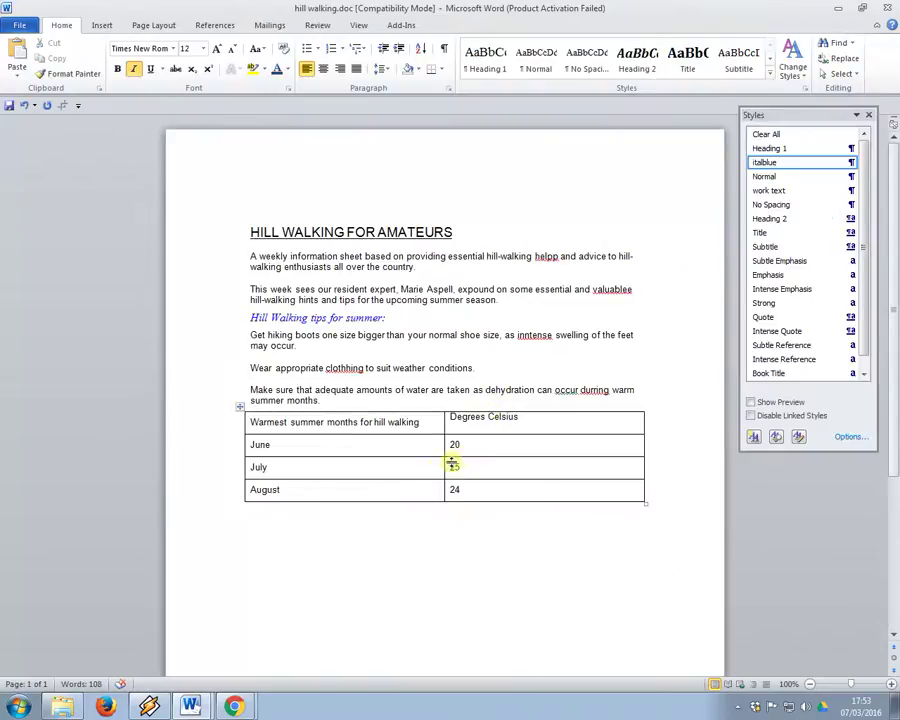
click(431, 444)
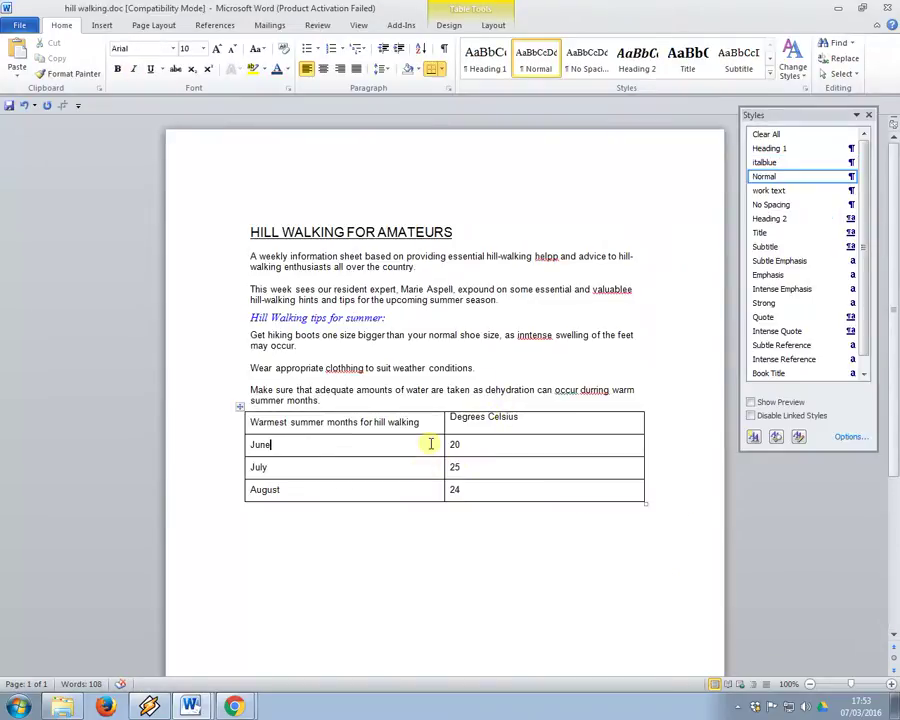
right_click(407, 445)
click(472, 321)
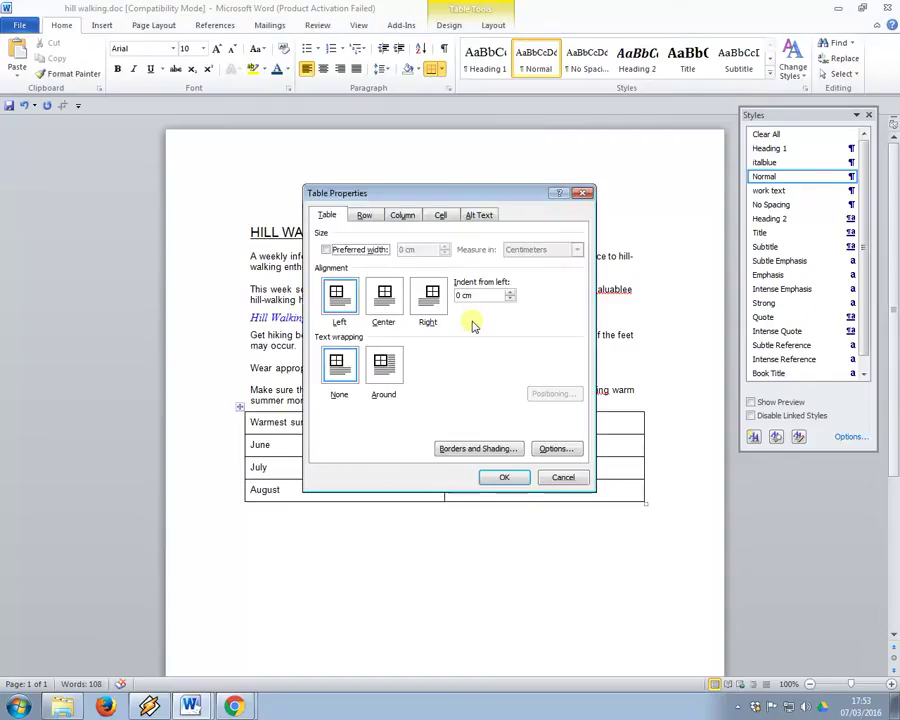
click(552, 479)
Set the line width of all the table's borders to 1 pt.
right_click(466, 440)
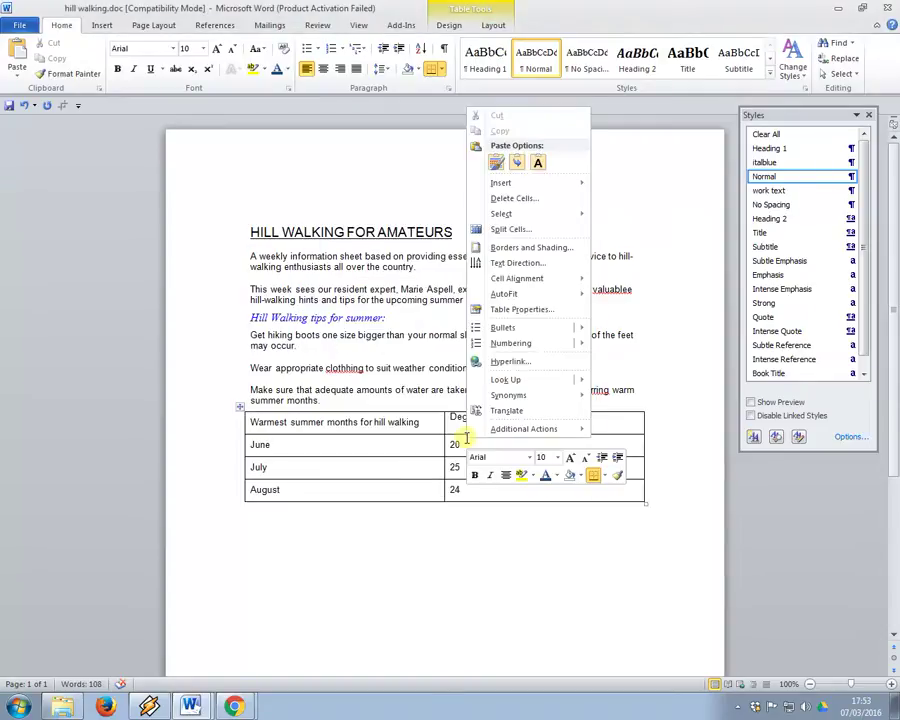
click(530, 247)
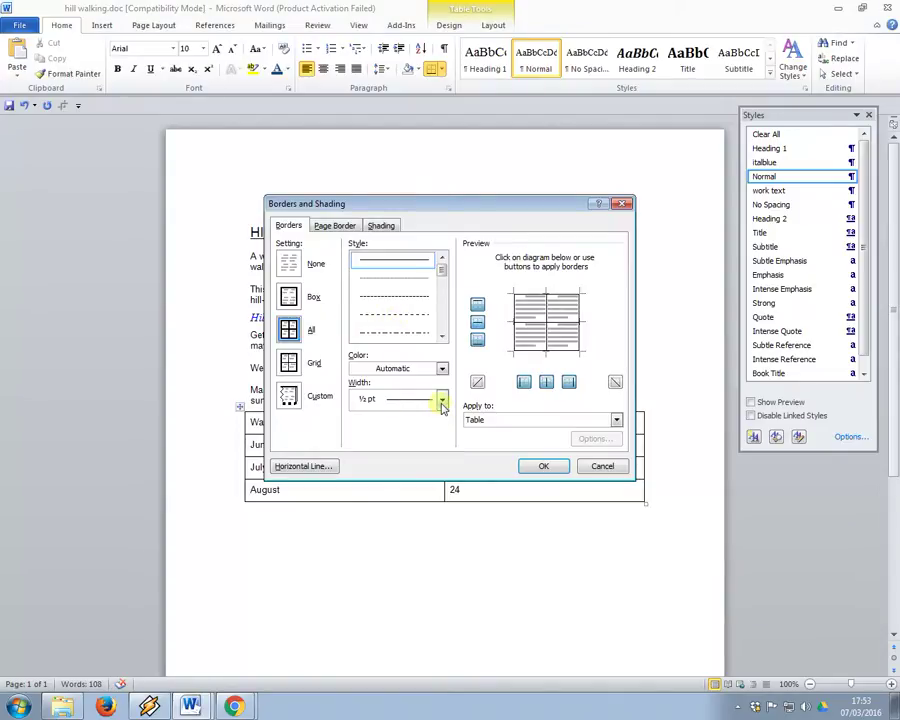
click(441, 399)
click(403, 474)
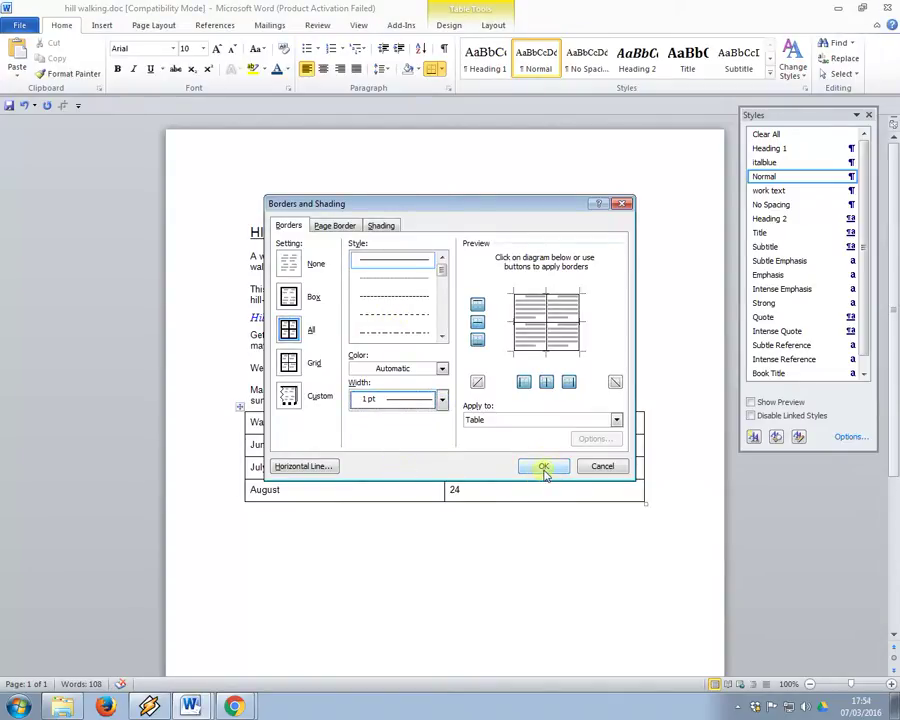
click(544, 468)
Read task 13 in the exam document and centre align all the text in the table's Degrees Celsius column.
key(alt+Tab)
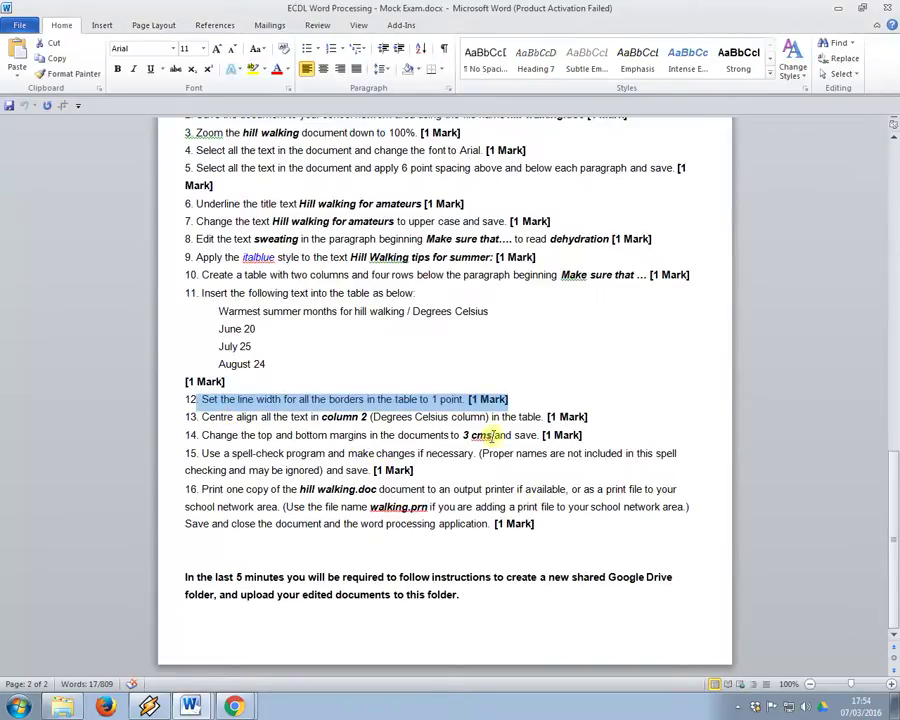
key(alt+Tab)
drag(486, 488, 453, 428)
key(ctrl+e)
click(554, 536)
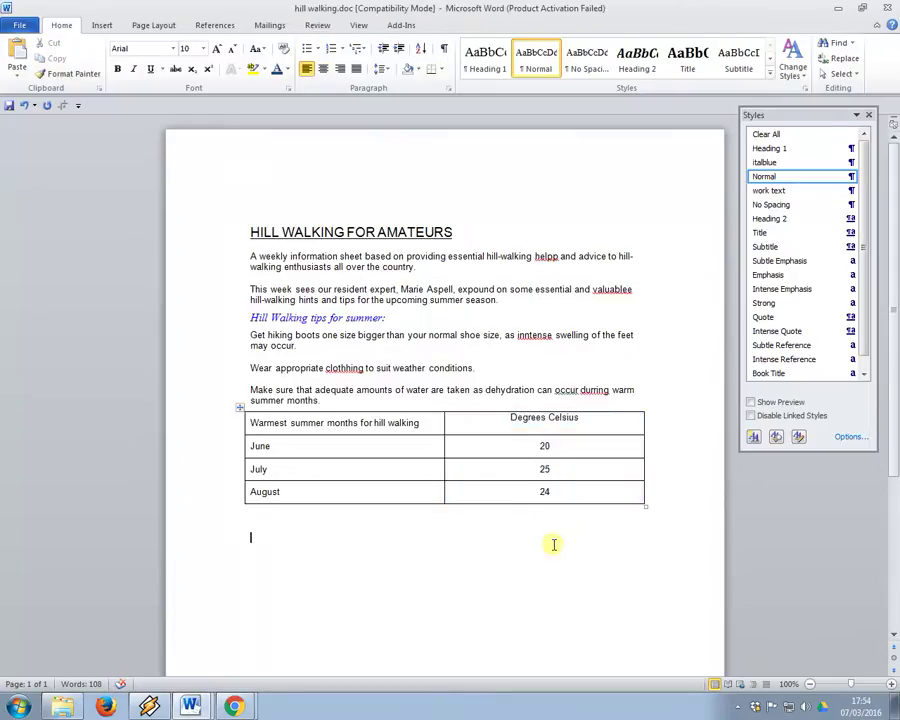
Read task 14 about the top and bottom margins in the exam document and return to hill walking.doc.
key(alt+Tab)
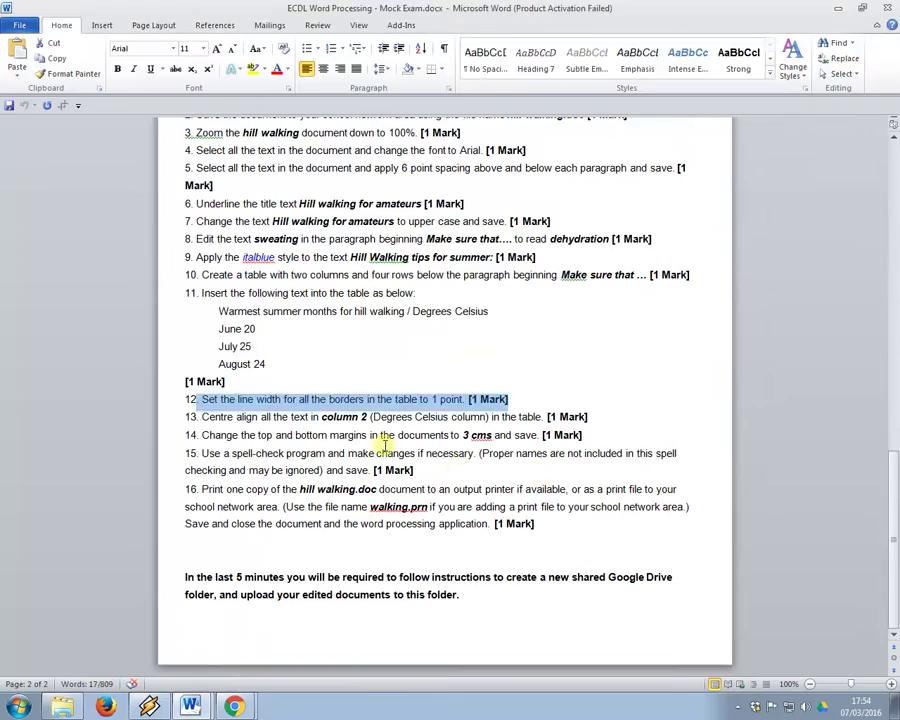
key(alt+Tab)
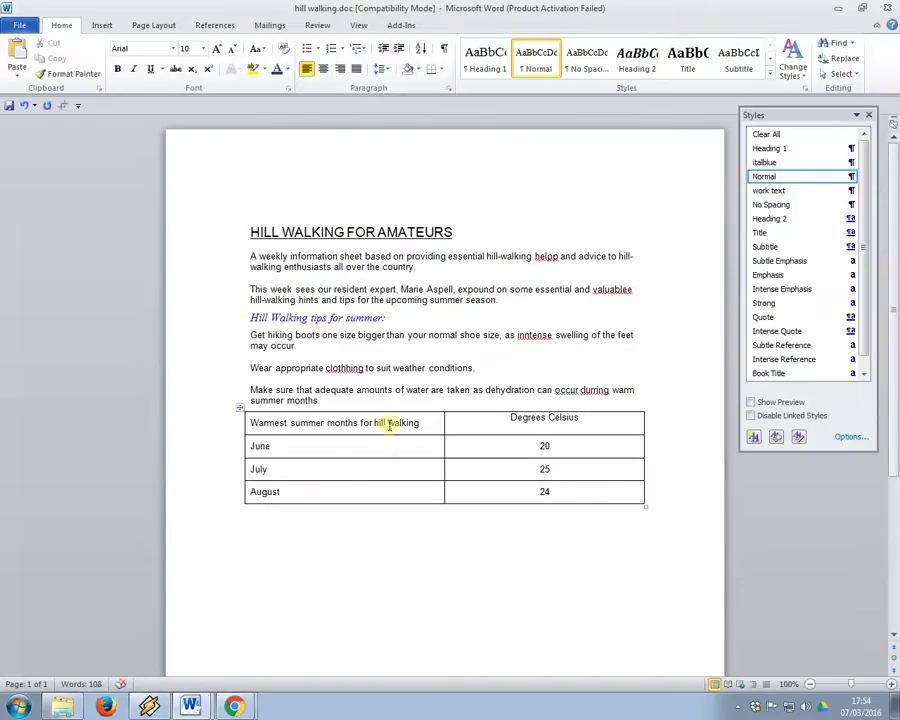
key(alt+Tab)
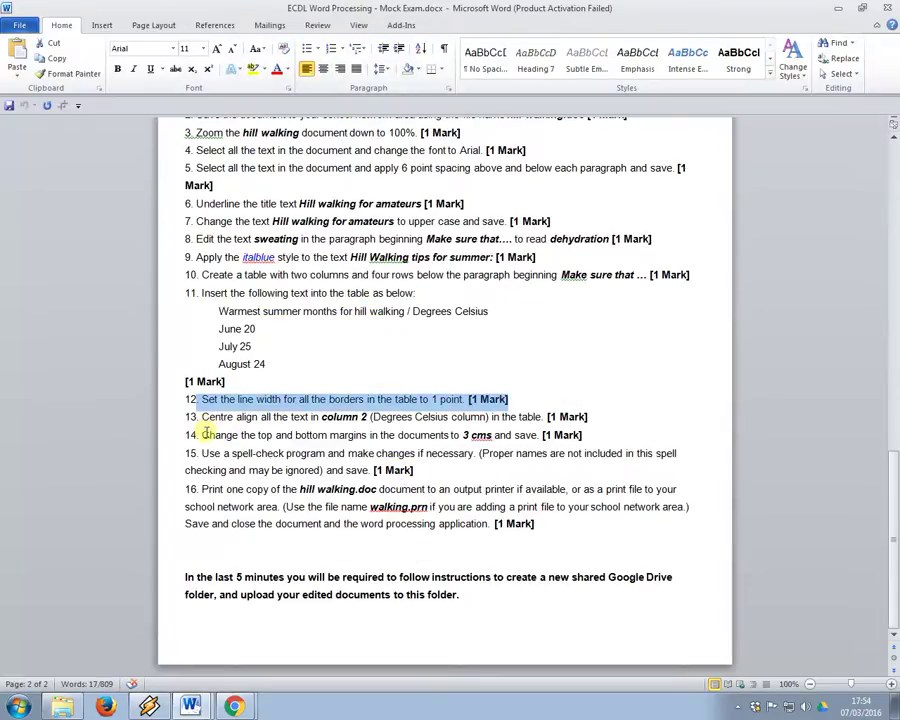
drag(205, 434, 593, 439)
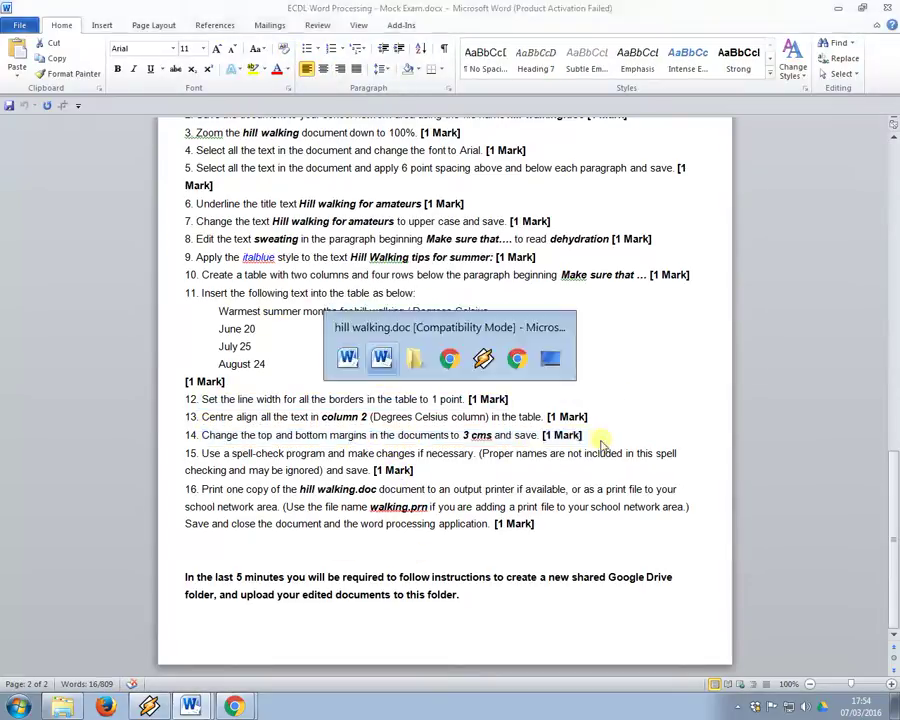
key(alt+Tab)
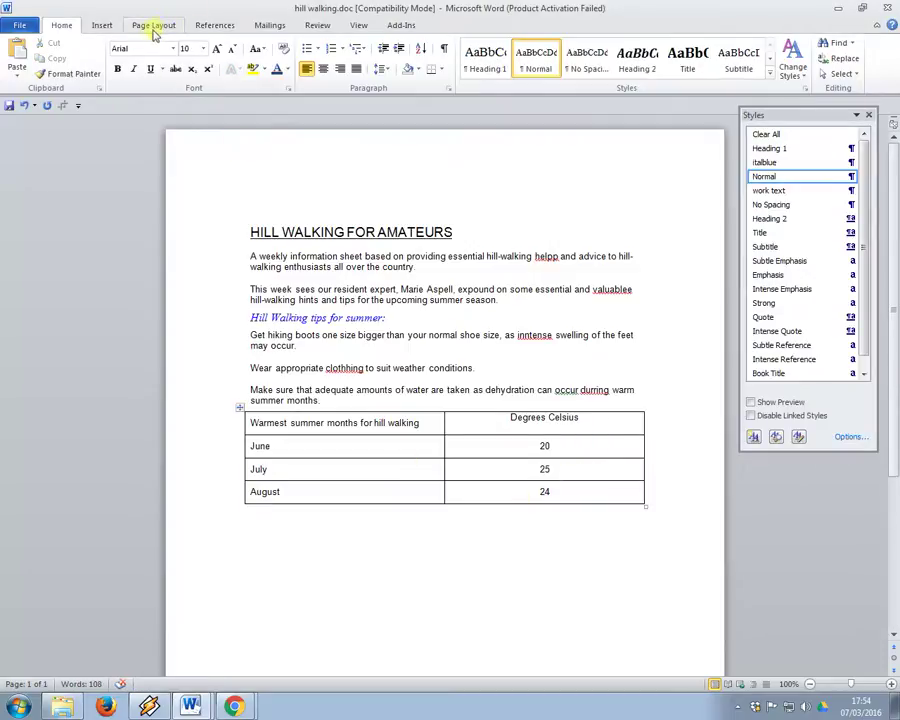
Set the top and bottom page margins of hill walking.doc to 3 cm for the whole document.
click(152, 28)
click(104, 68)
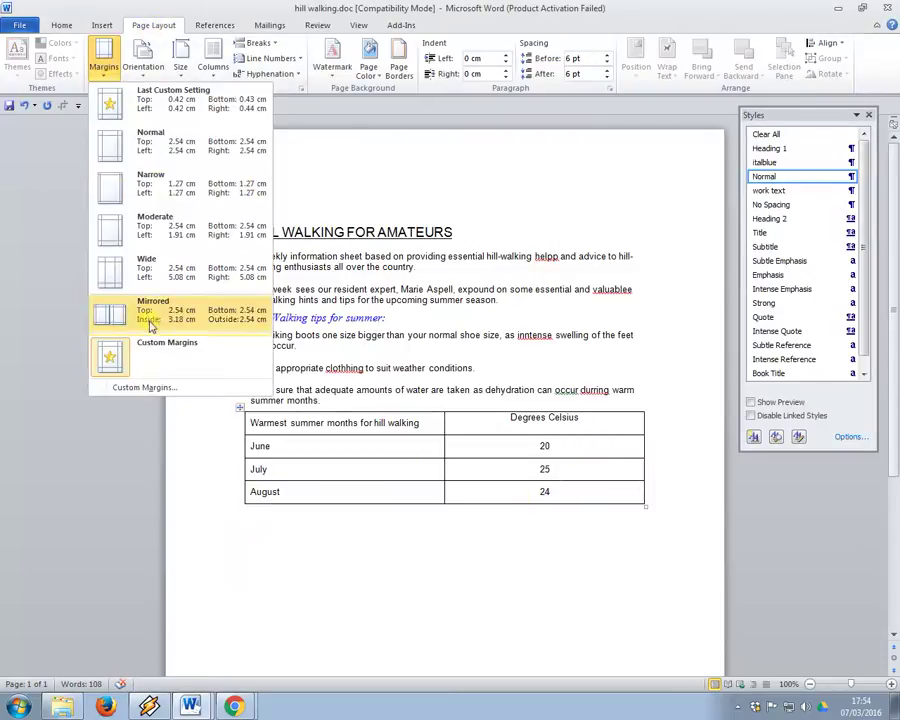
click(163, 389)
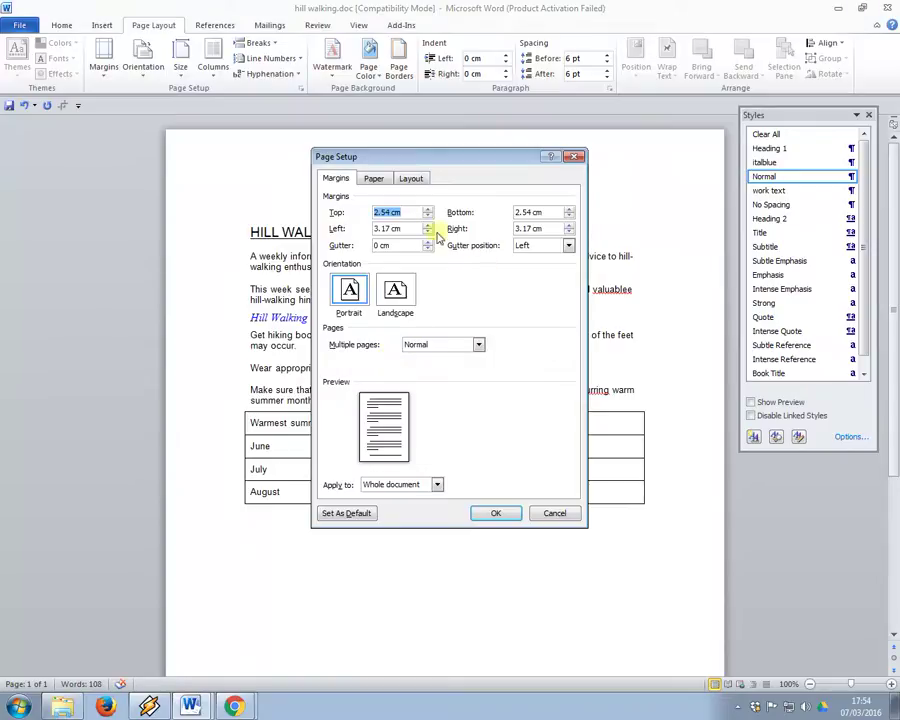
text(3)
double_click(541, 212)
text(3)
click(486, 516)
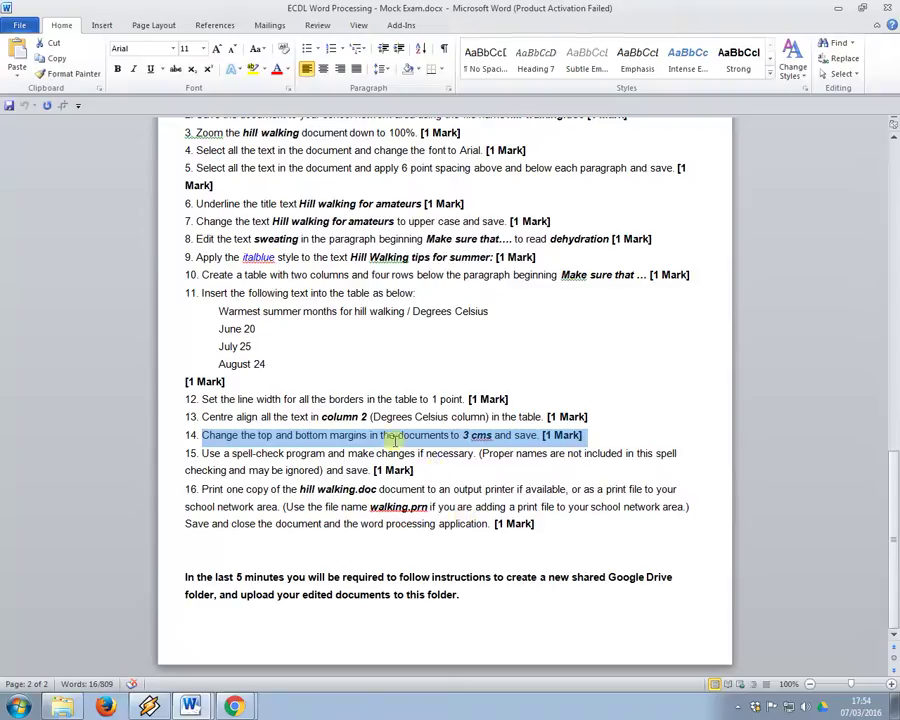
Spell-check hill walking.doc, correcting helpp, valuablee, inntense, clothhing and durring with the suggested spellings and ignoring the sentence fragment grammar rule.
key(alt+Tab)
click(317, 25)
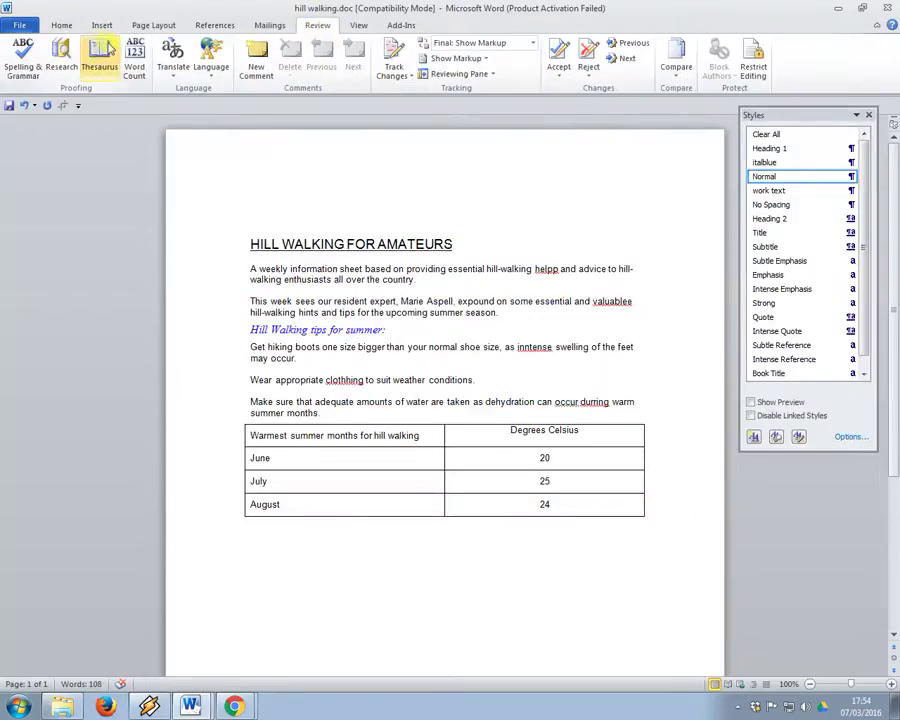
click(22, 56)
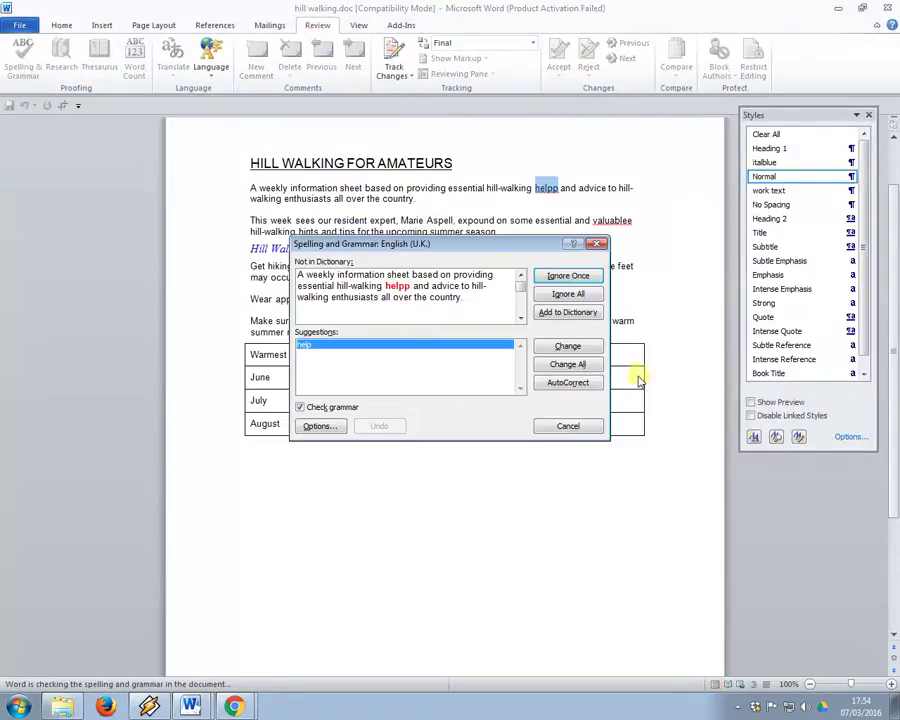
click(567, 346)
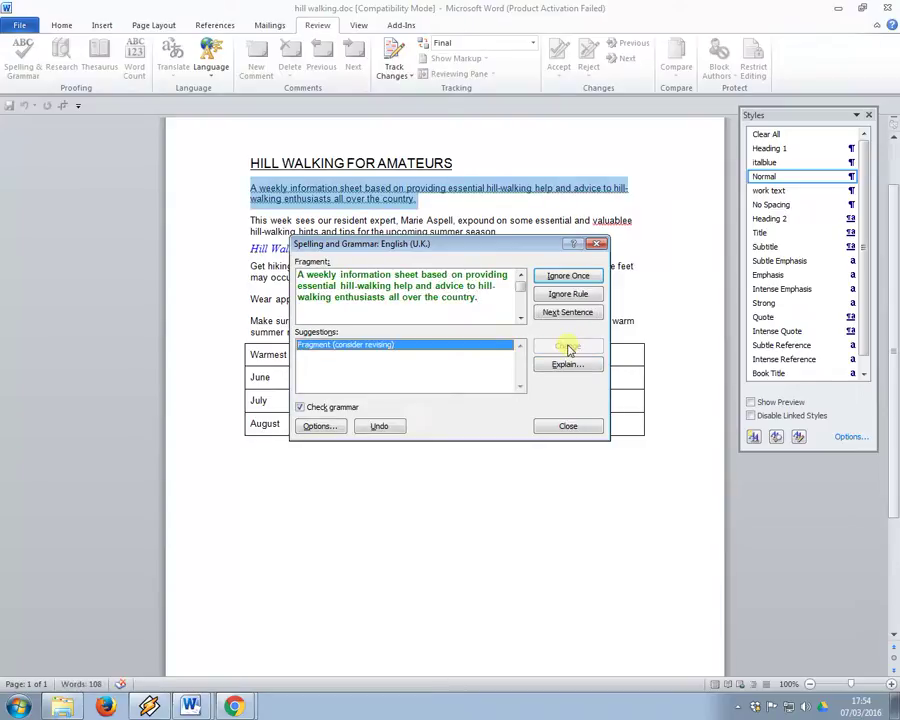
click(568, 294)
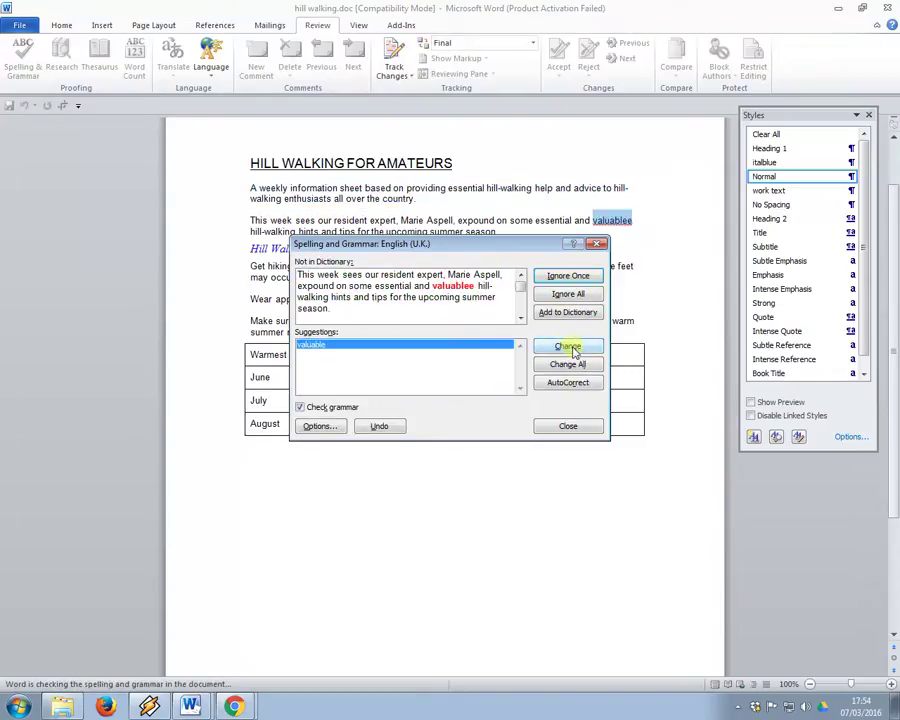
click(573, 352)
click(573, 352)
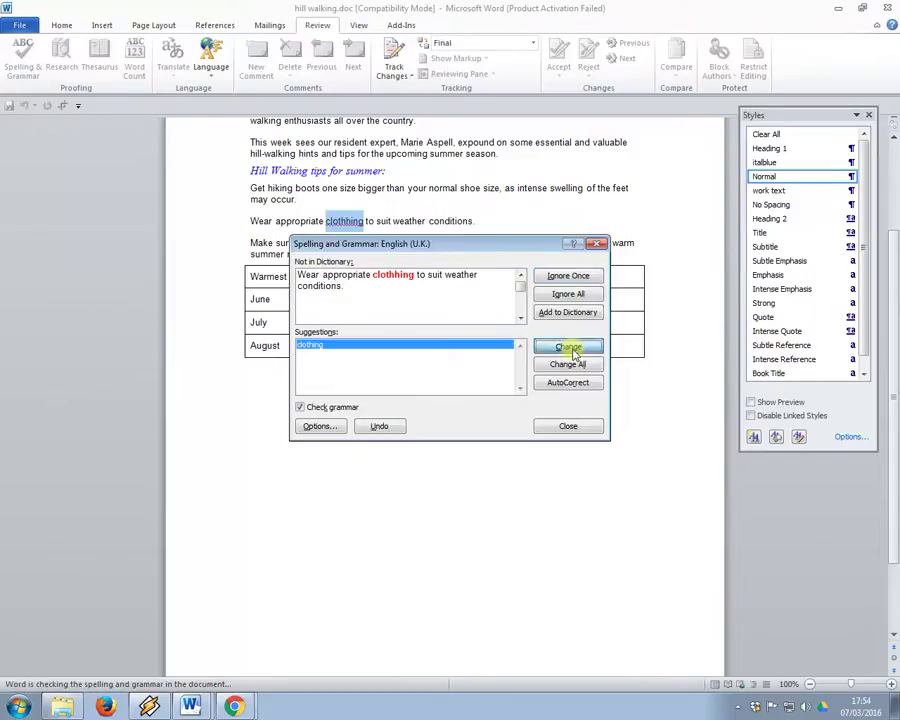
click(573, 352)
click(574, 353)
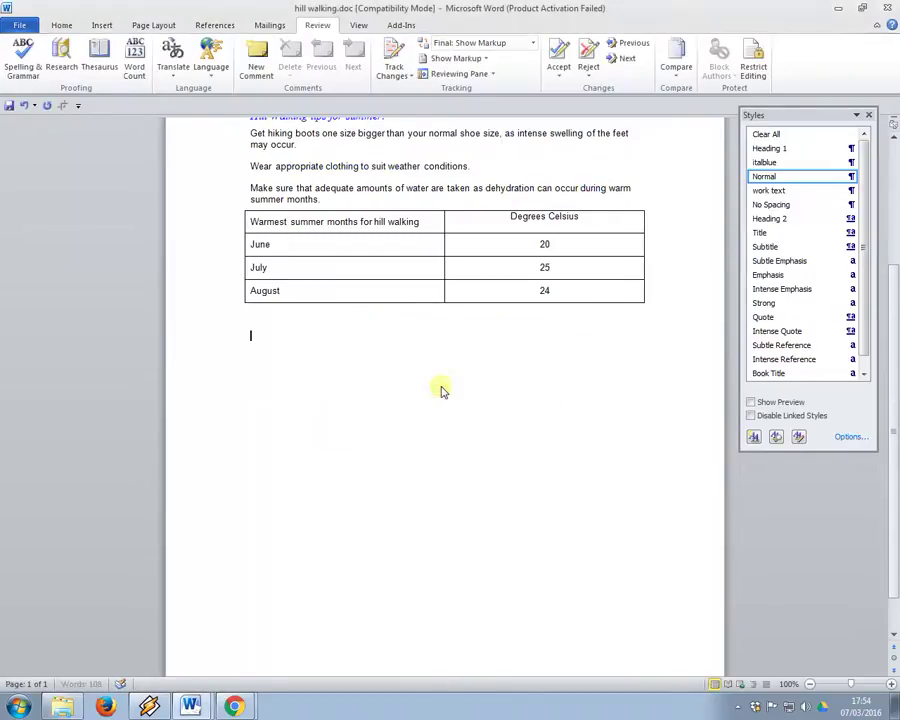
Read task 16 in the exam document and print one copy of hill walking.doc on the Samsung Universal Print Driver 2 printer.
key(alt+Tab)
click(436, 474)
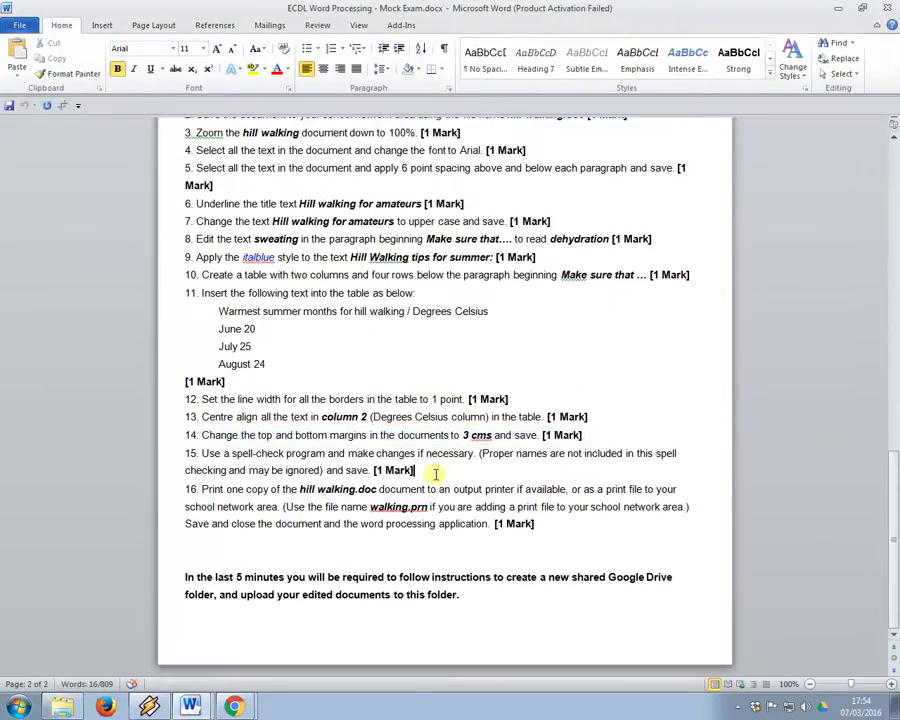
drag(545, 524, 140, 489)
key(alt+Tab)
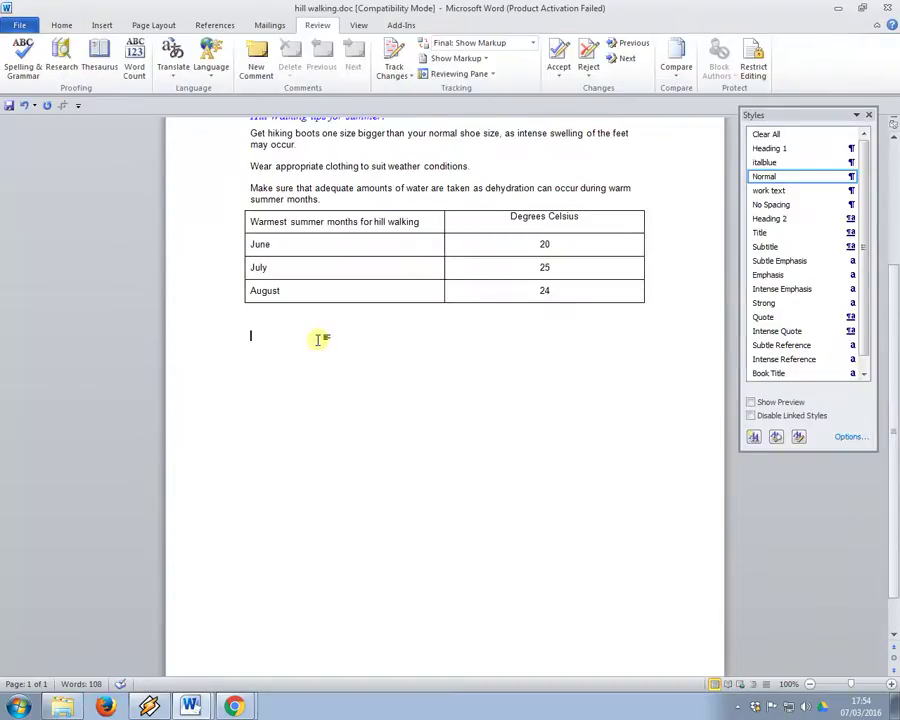
key(ctrl+p)
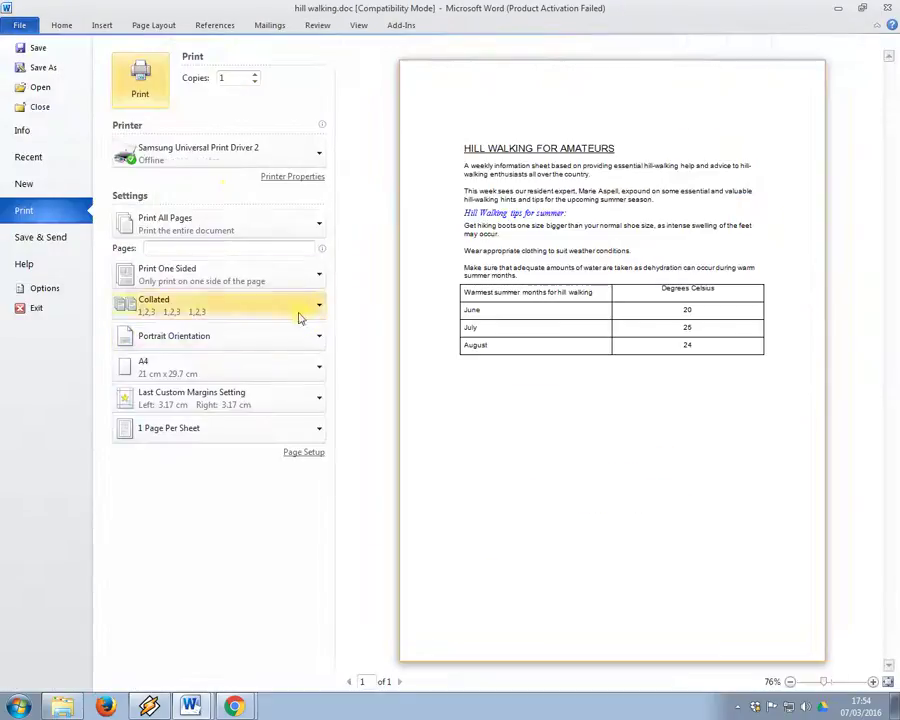
click(138, 75)
Return to the beginning of the exam document and highlight the words "Word Processing" in its title.
key(alt+Tab)
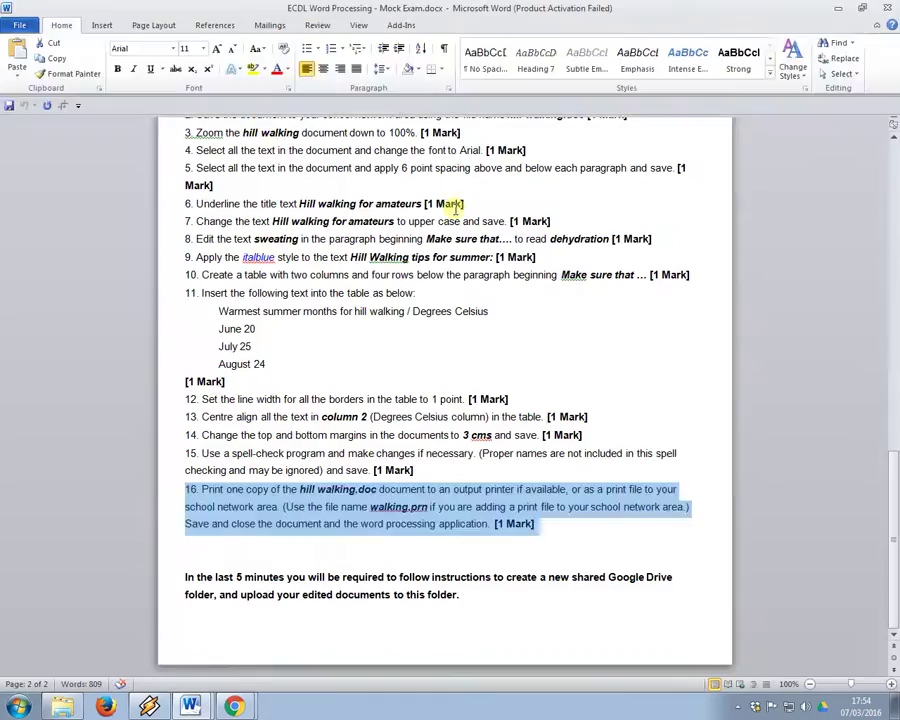
click(450, 275)
key(ctrl+Home)
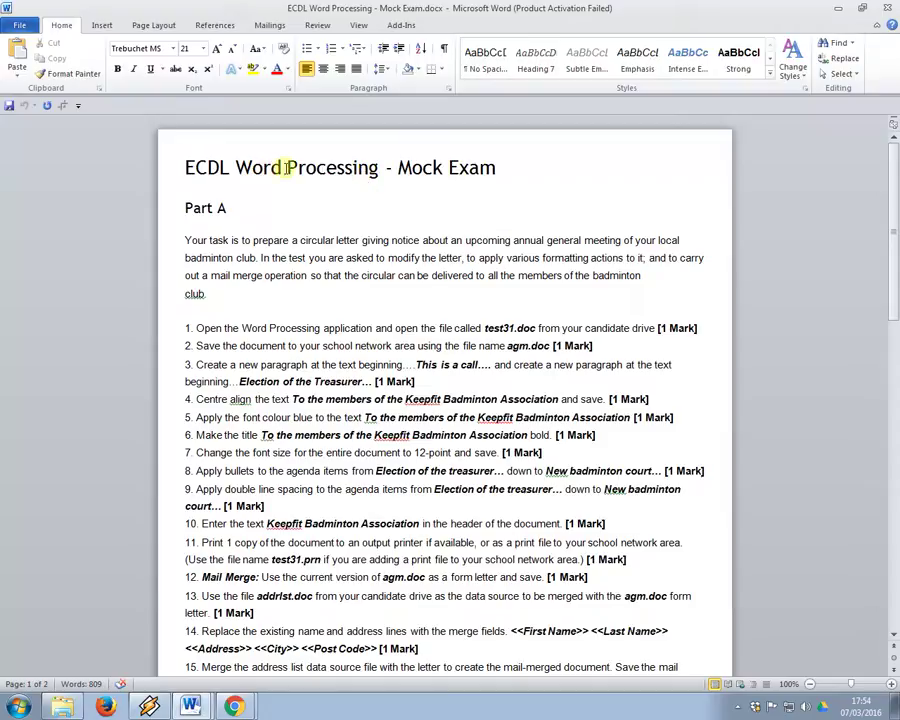
drag(396, 167, 286, 168)
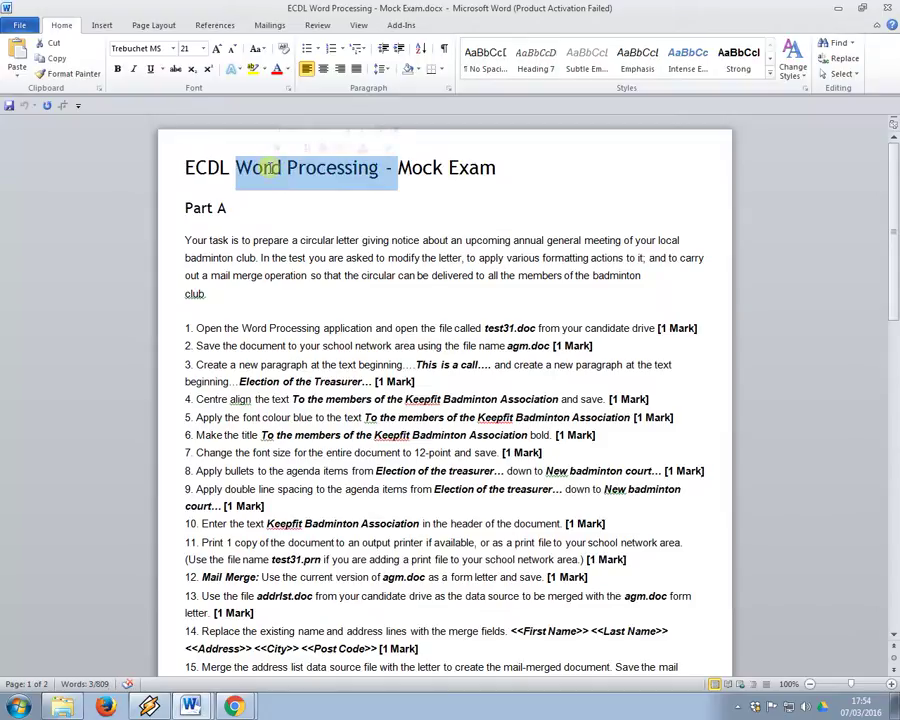